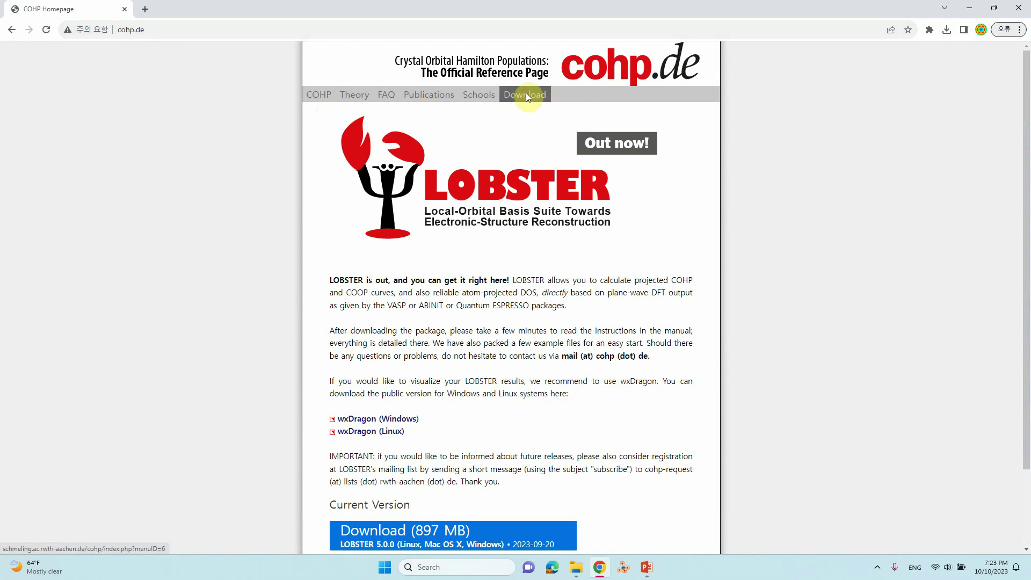
Download the Windows version of wxDragon and open the wxDragon_Windows folder inside the downloaded archive.
{"action": "scroll", "coordinate": [525, 102], "scroll_direction": "down", "scroll_amount": 2}
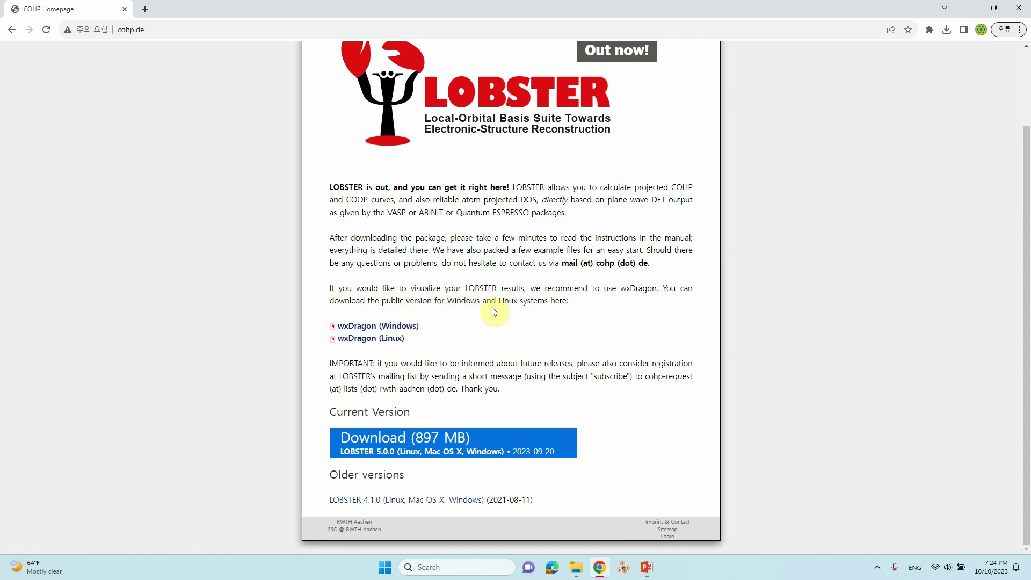
{"action": "left_click", "coordinate": [392, 329]}
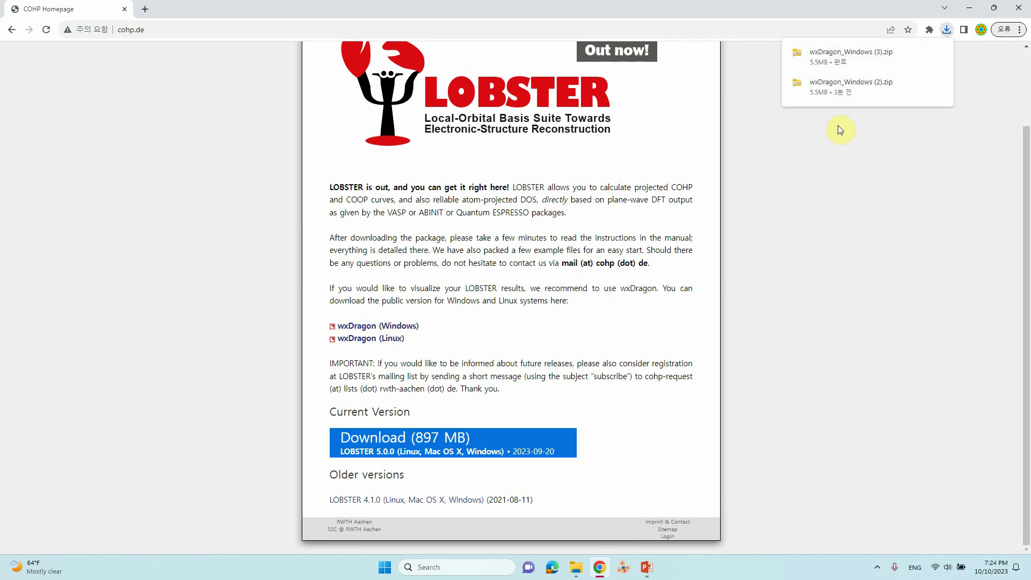
{"action": "left_click", "coordinate": [841, 55]}
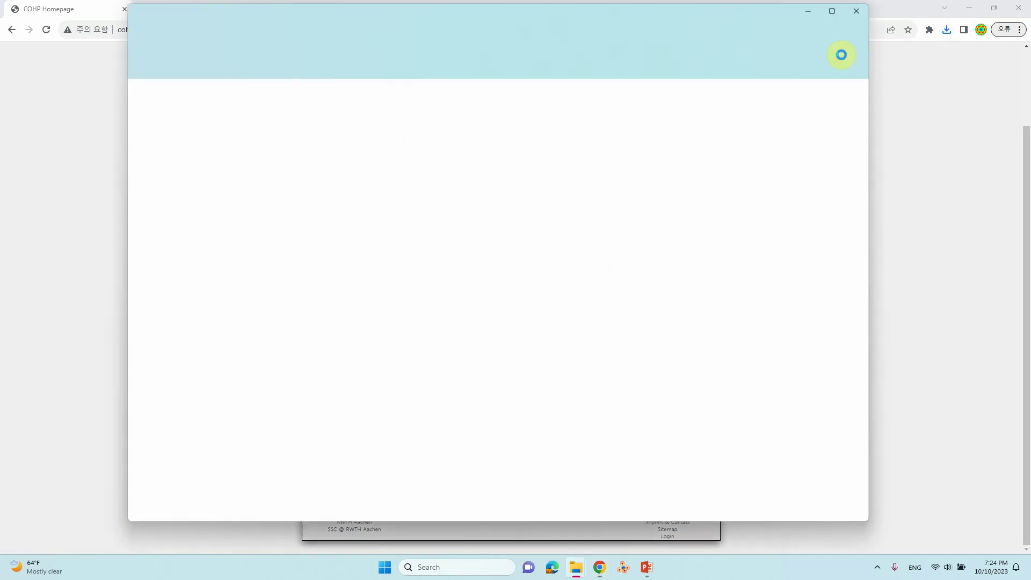
{"action": "left_click", "coordinate": [257, 102]}
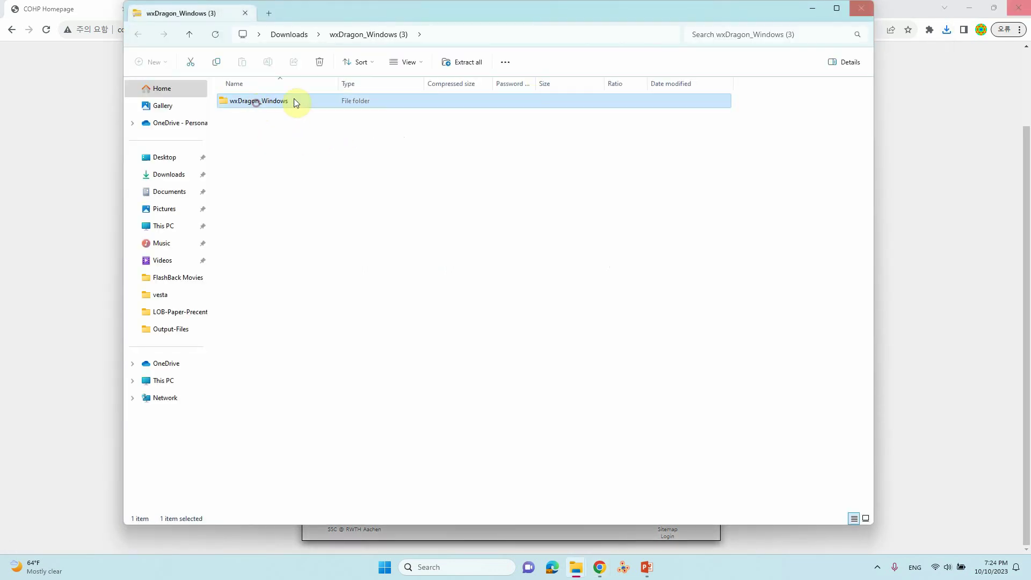
{"action": "double_click", "coordinate": [259, 103]}
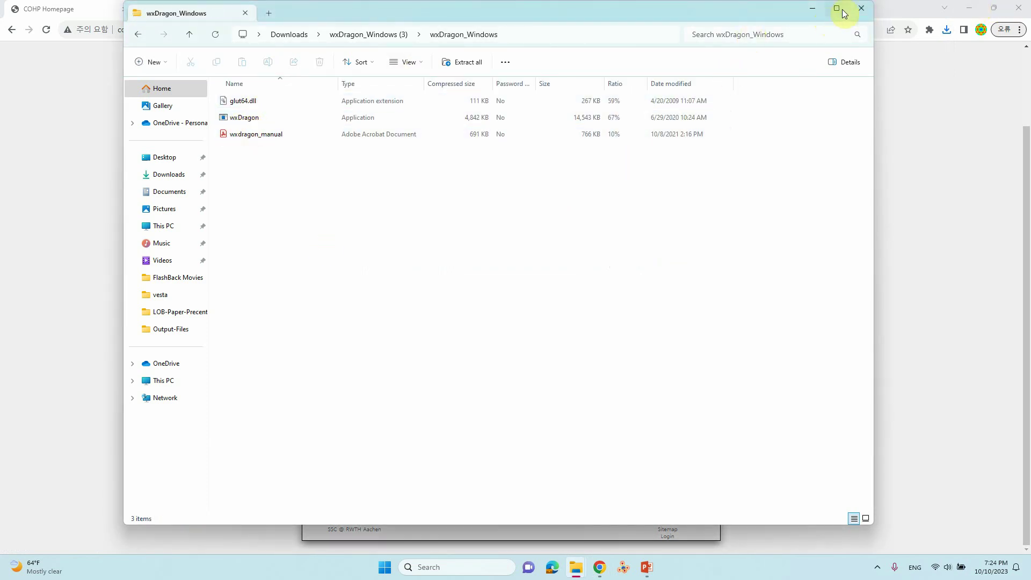
Clear the archive and browser windows off the desktop and dismiss the McAfee Security Scan Plus pop-up.
{"action": "left_click", "coordinate": [860, 8]}
{"action": "left_click", "coordinate": [969, 8]}
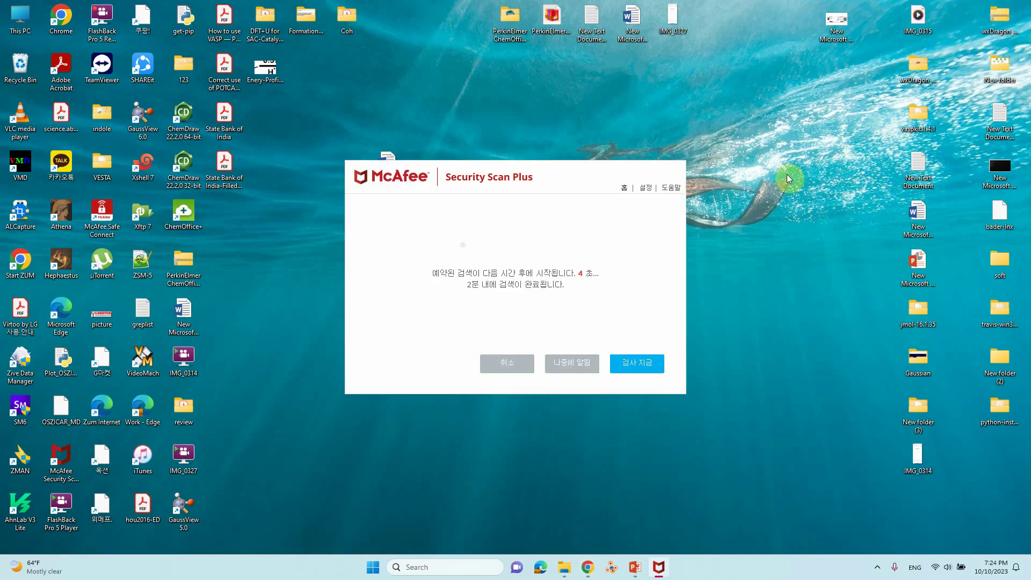
{"action": "left_click", "coordinate": [639, 363]}
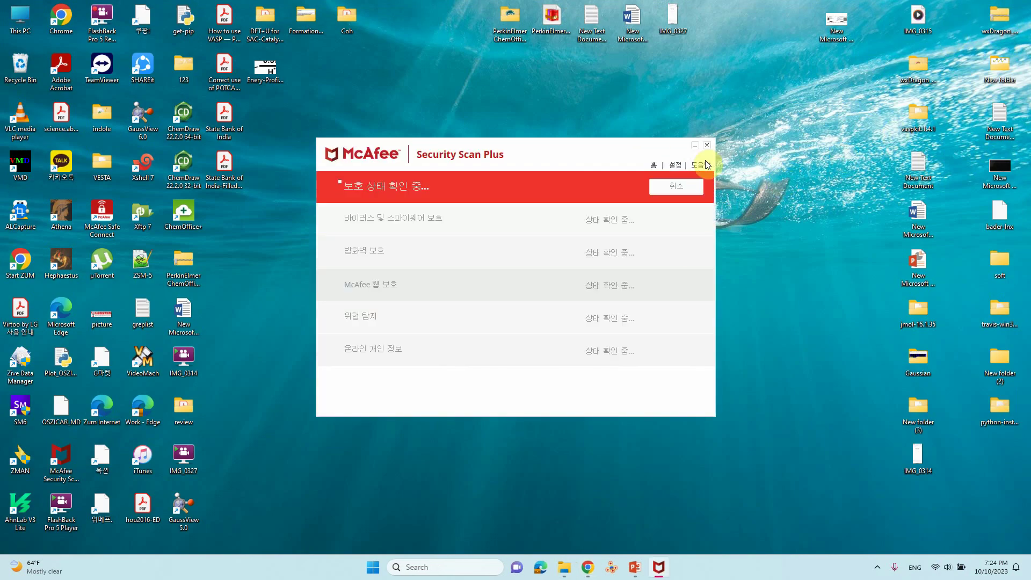
{"action": "left_click", "coordinate": [706, 146]}
{"action": "left_click", "coordinate": [561, 343]}
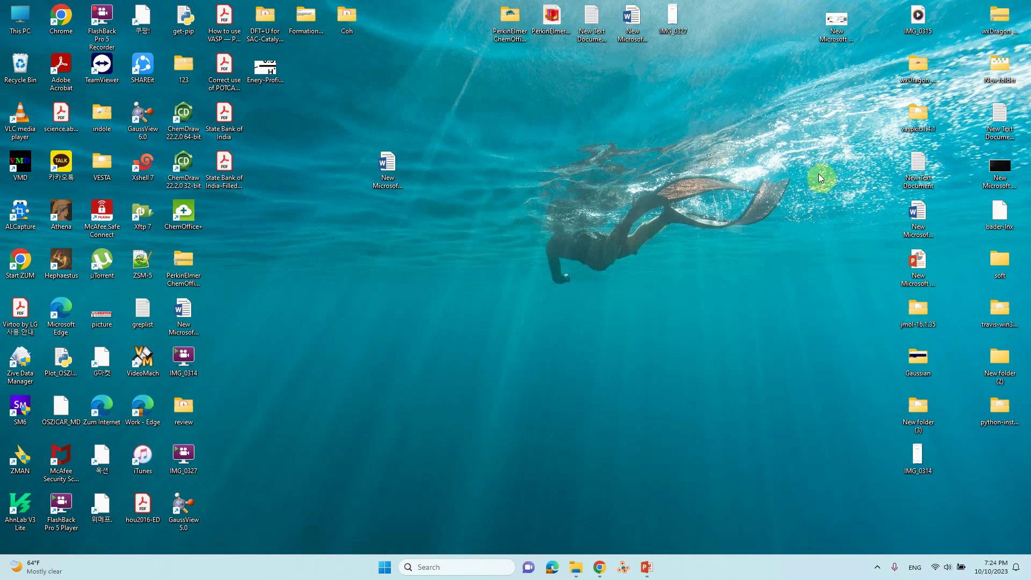
Launch wxDragon from the wxDragon_Windows folder on the desktop and move the folder window away from it.
{"action": "double_click", "coordinate": [919, 86]}
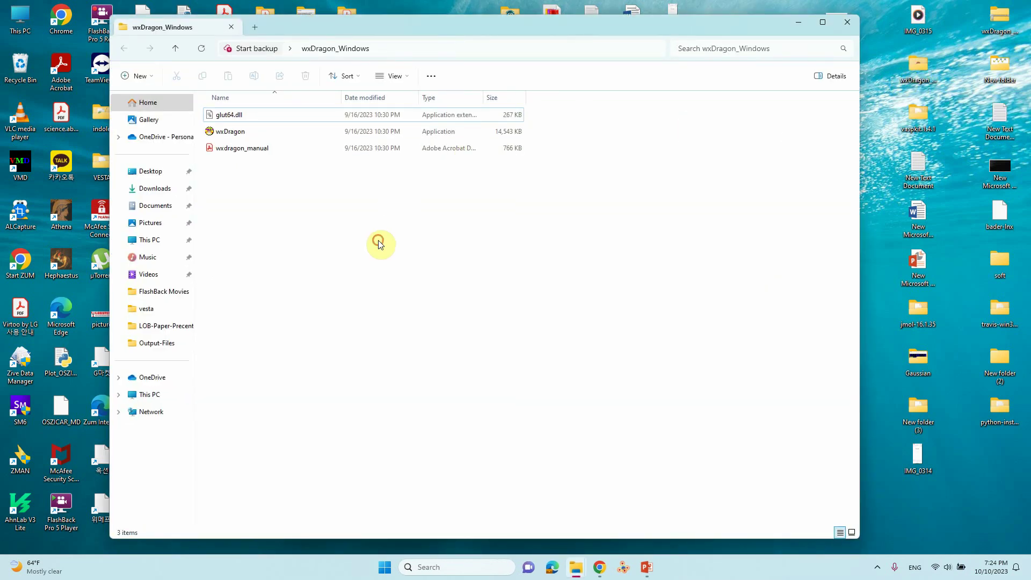
{"action": "left_click", "coordinate": [232, 133]}
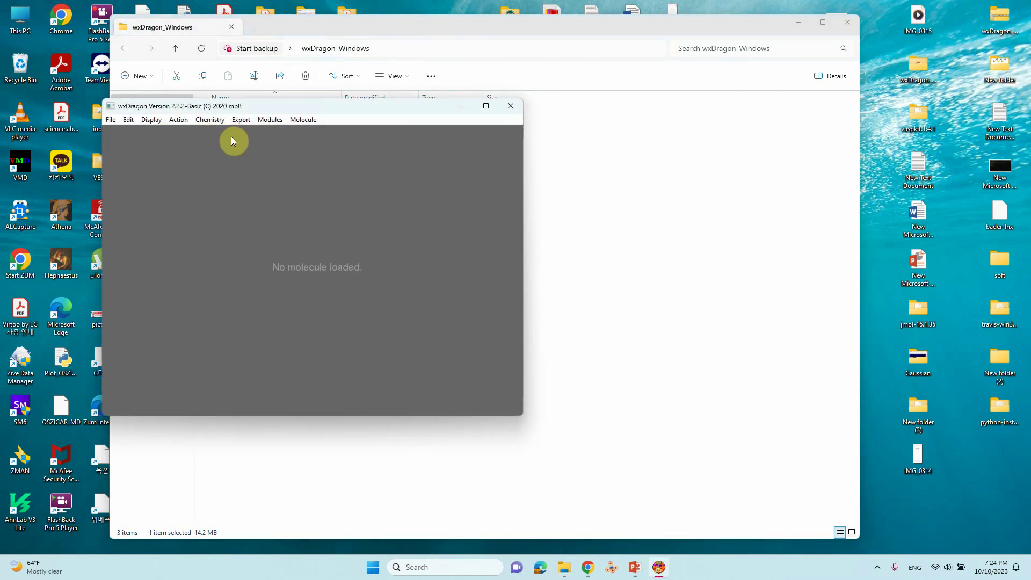
{"action": "left_click_drag", "start_coordinate": [381, 28], "coordinate": [708, 39]}
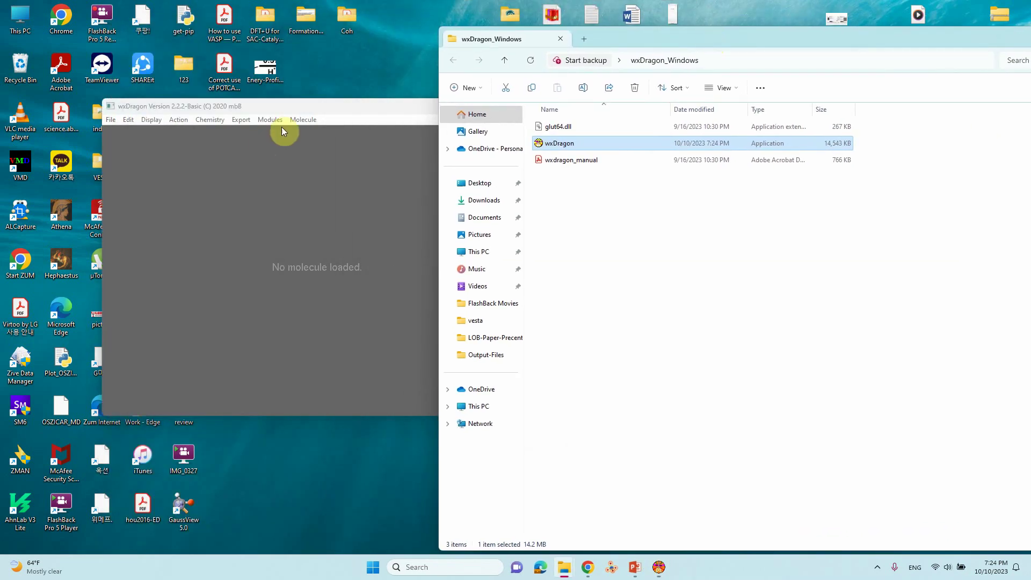
{"action": "left_click_drag", "start_coordinate": [291, 111], "coordinate": [381, 91]}
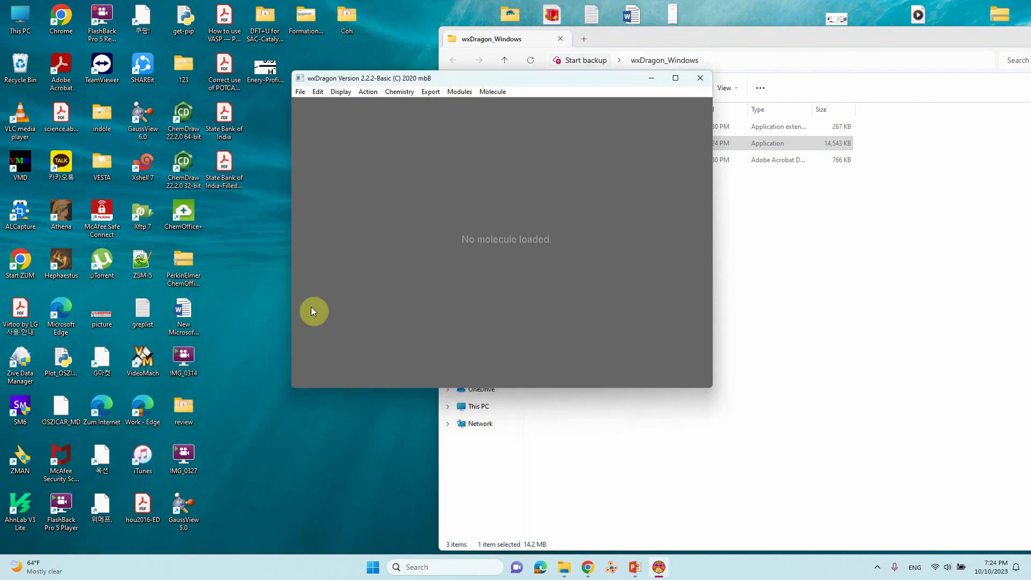
Bring up the N2-LOBS folder, select COHPCAR.lobster and place the folder window beside wxDragon.
{"action": "mouse_move", "coordinate": [564, 567]}
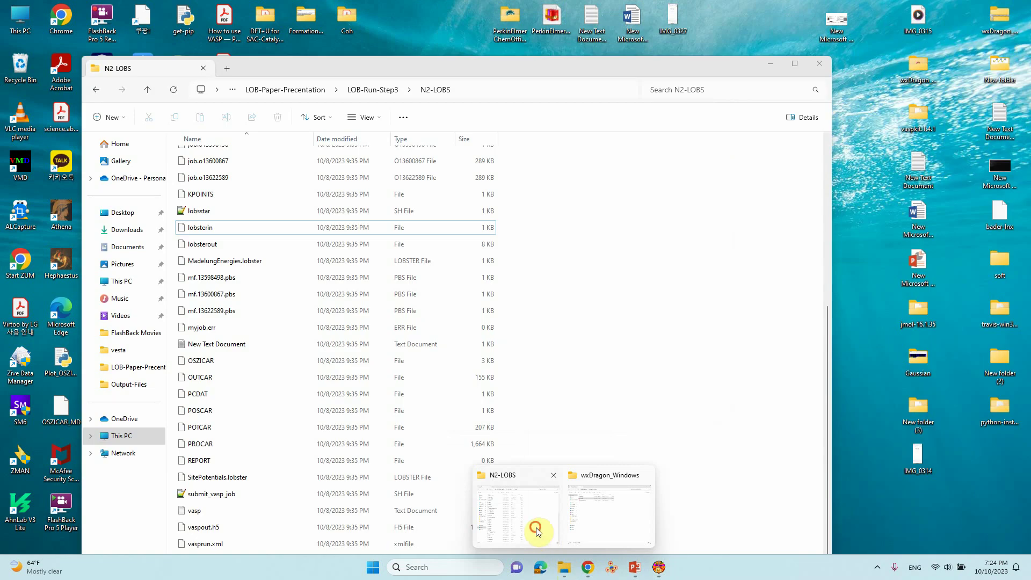
{"action": "left_click", "coordinate": [535, 527]}
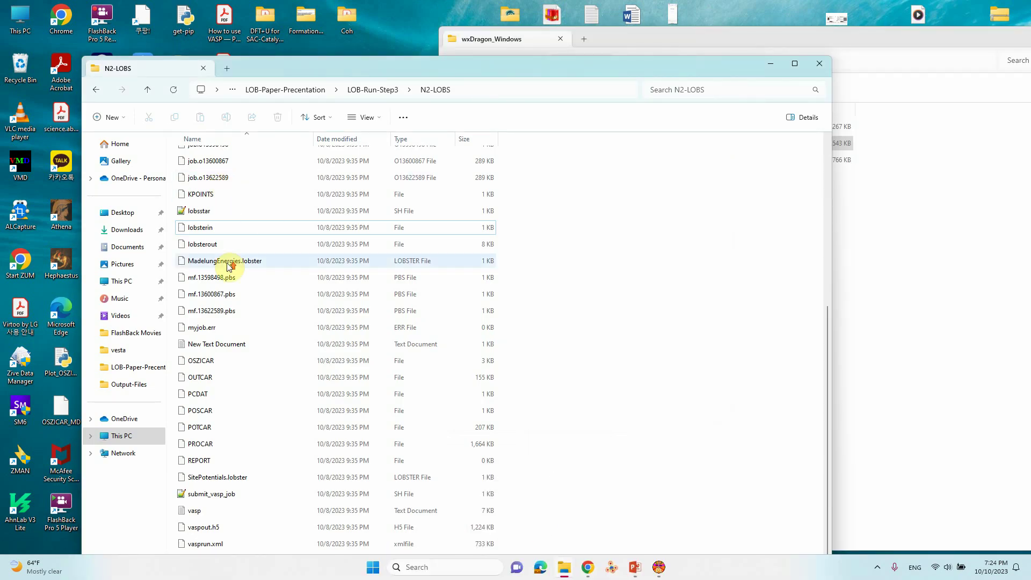
{"action": "scroll", "coordinate": [229, 275], "scroll_direction": "up", "scroll_amount": 6}
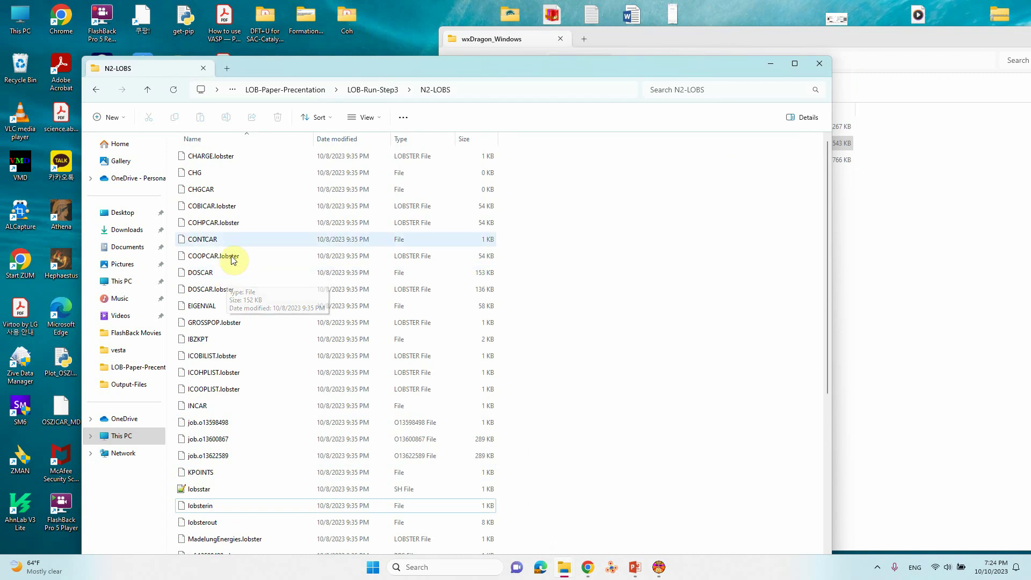
{"action": "left_click", "coordinate": [208, 228]}
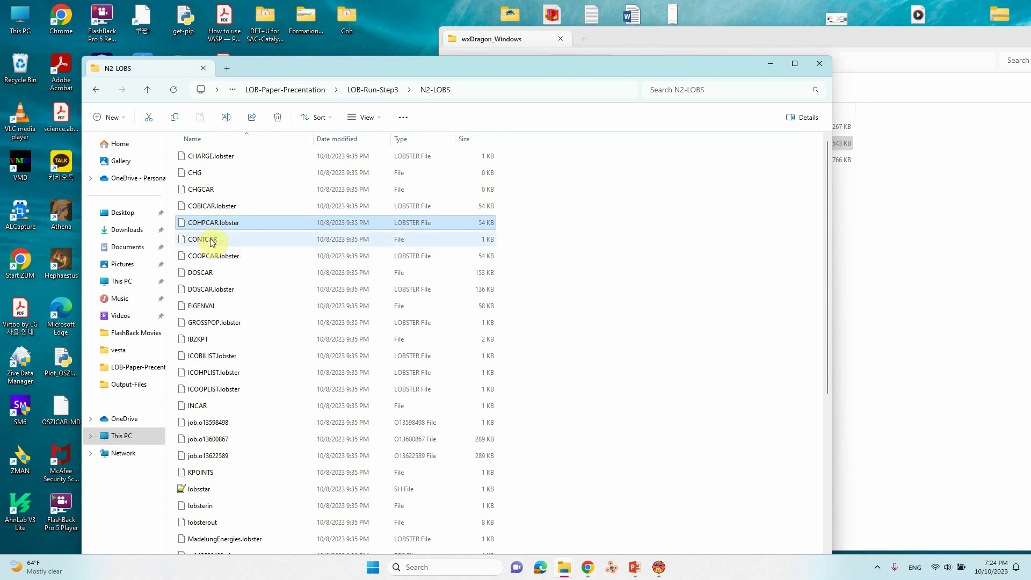
{"action": "left_click_drag", "start_coordinate": [707, 59], "coordinate": [721, 85]}
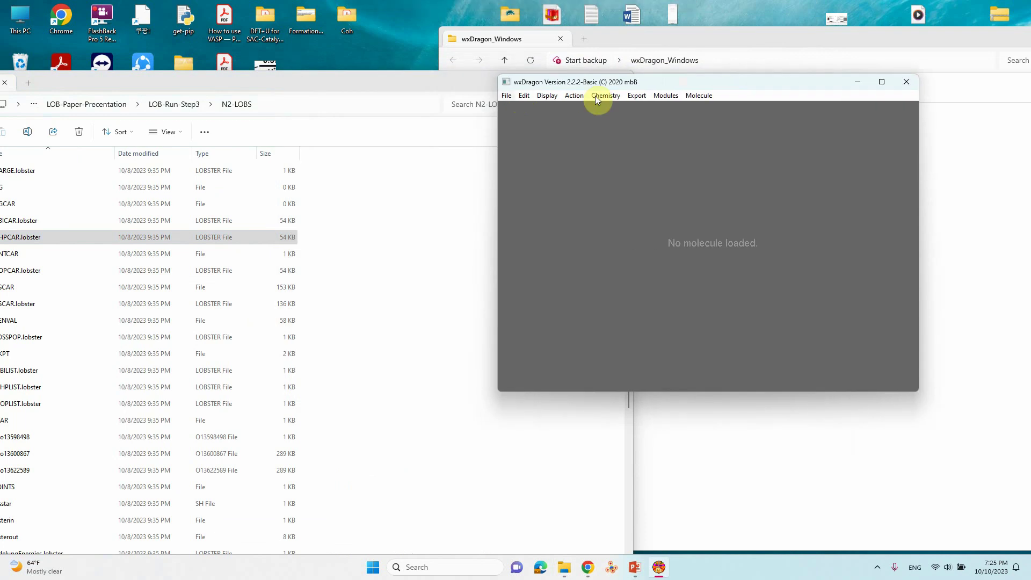
Load COHPCAR.lobster into wxDragon from the N2-LOBS folder, reusing the path of the open folder window.
{"action": "left_click", "coordinate": [505, 95]}
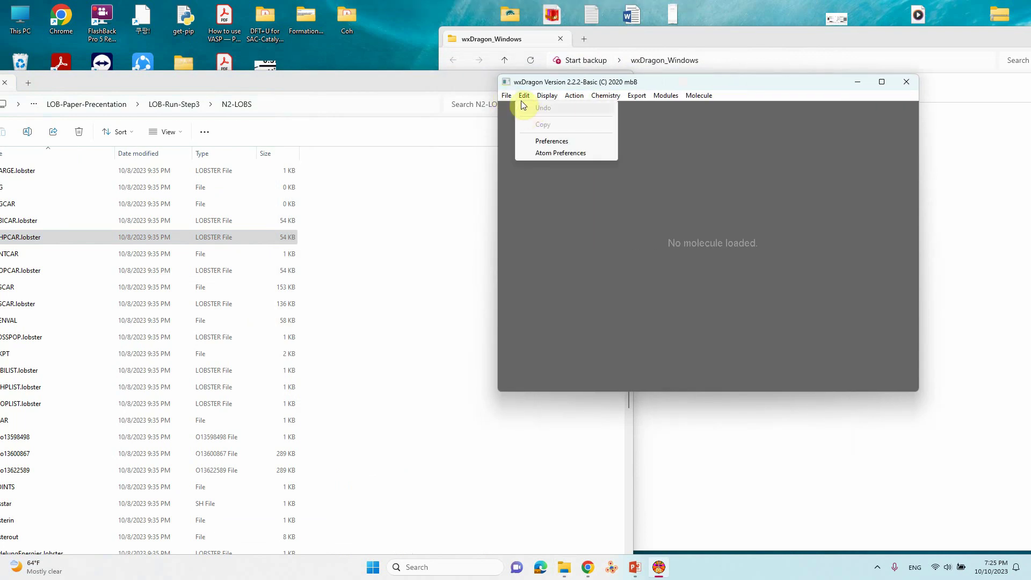
{"action": "left_click", "coordinate": [525, 108]}
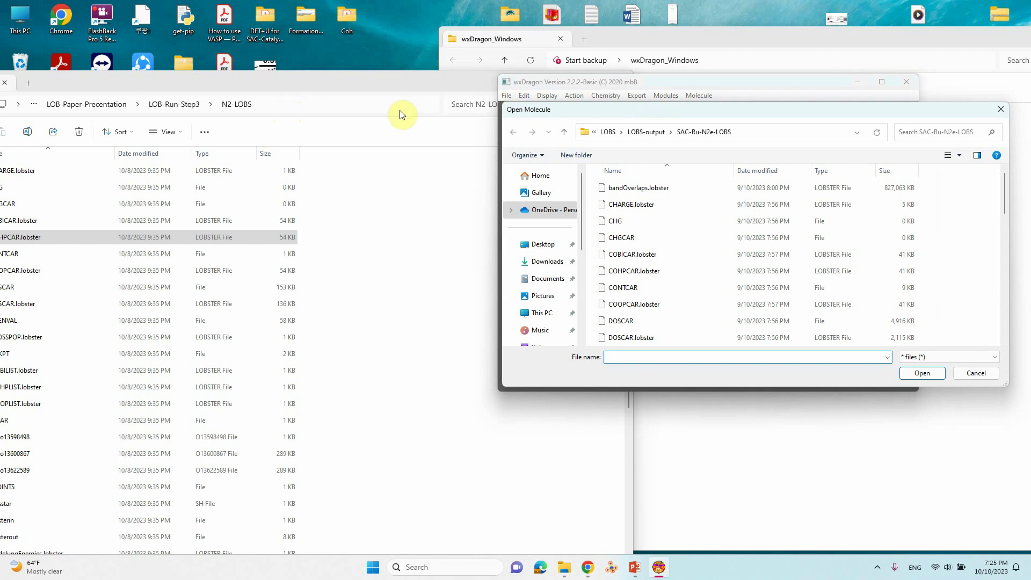
{"action": "left_click", "coordinate": [294, 110]}
{"action": "left_click", "coordinate": [294, 109]}
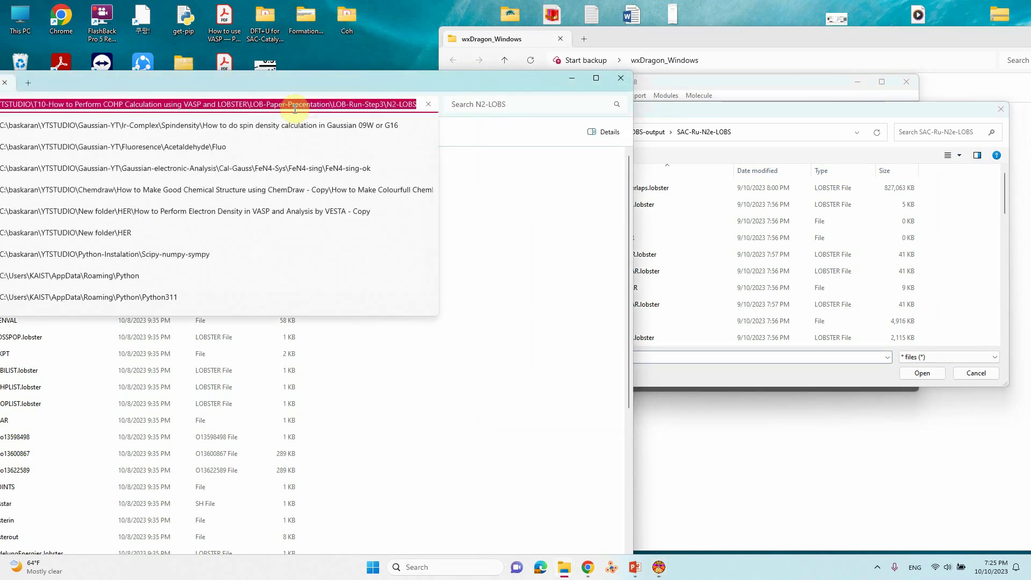
{"action": "left_click", "coordinate": [765, 132]}
{"action": "key", "text": "ctrl+v"}
{"action": "key", "text": "Return"}
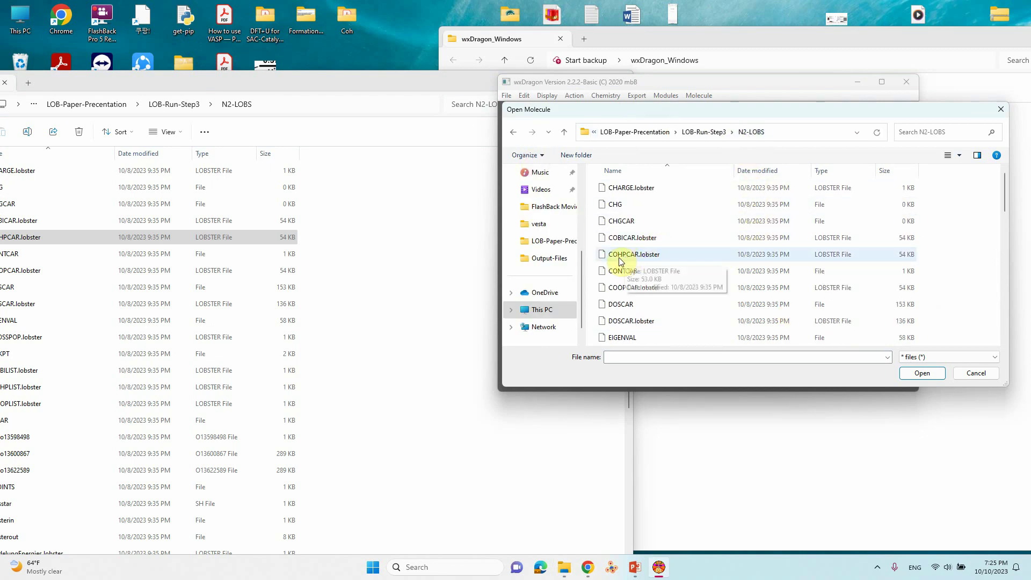
{"action": "left_click", "coordinate": [639, 258]}
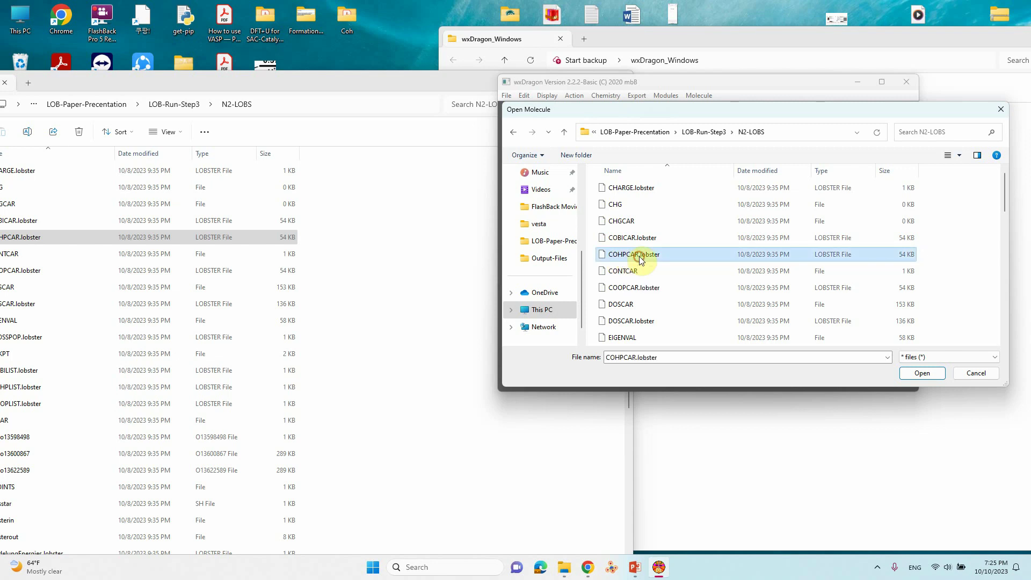
{"action": "left_click", "coordinate": [913, 375]}
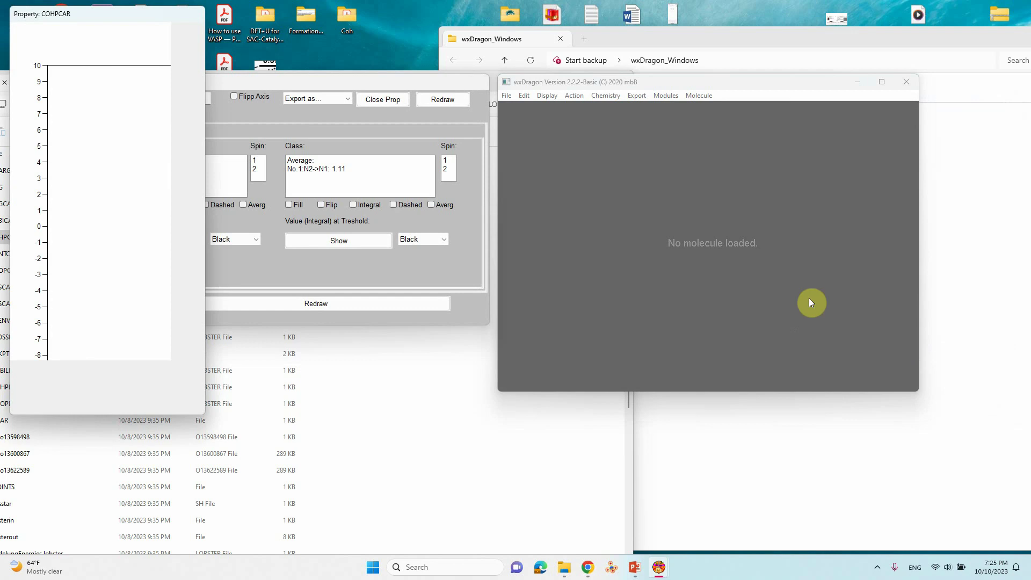
Arrange the COHPCAR plot window and its PropertyControl window side by side without overlap.
{"action": "left_click_drag", "start_coordinate": [301, 85], "coordinate": [623, 82]}
{"action": "left_click_drag", "start_coordinate": [94, 18], "coordinate": [294, 46]}
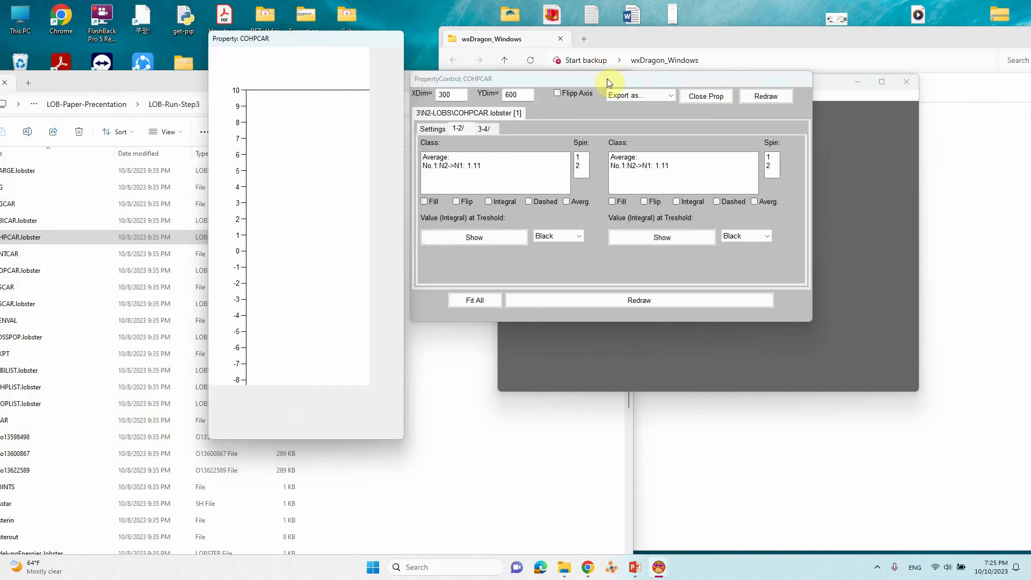
{"action": "left_click_drag", "start_coordinate": [607, 79], "coordinate": [662, 72]}
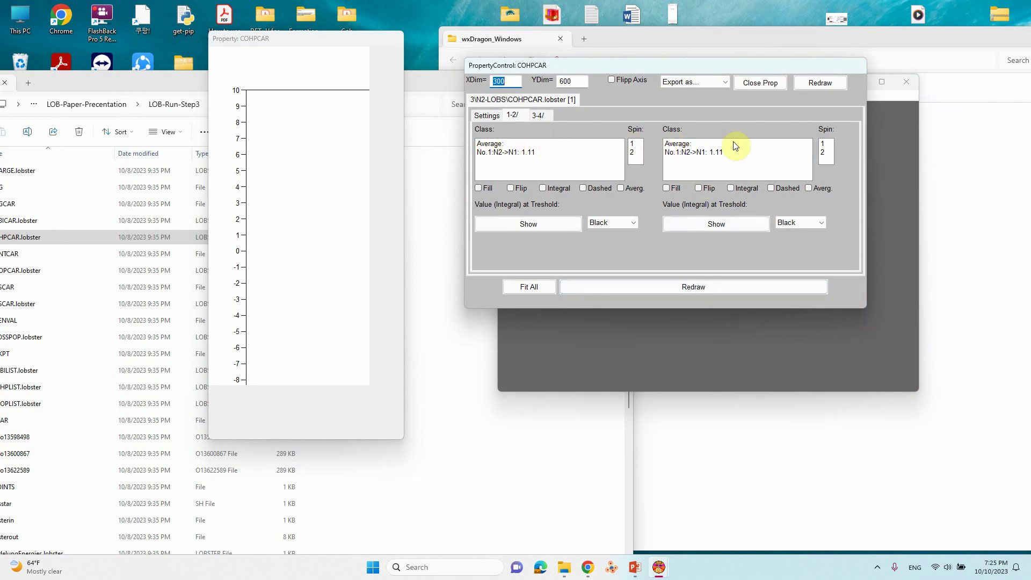
Choose No.1:N2->N1 for both classes, with spin 1 for the first and spin 2 for the second, and enable Fill for both.
{"action": "left_click", "coordinate": [495, 153]}
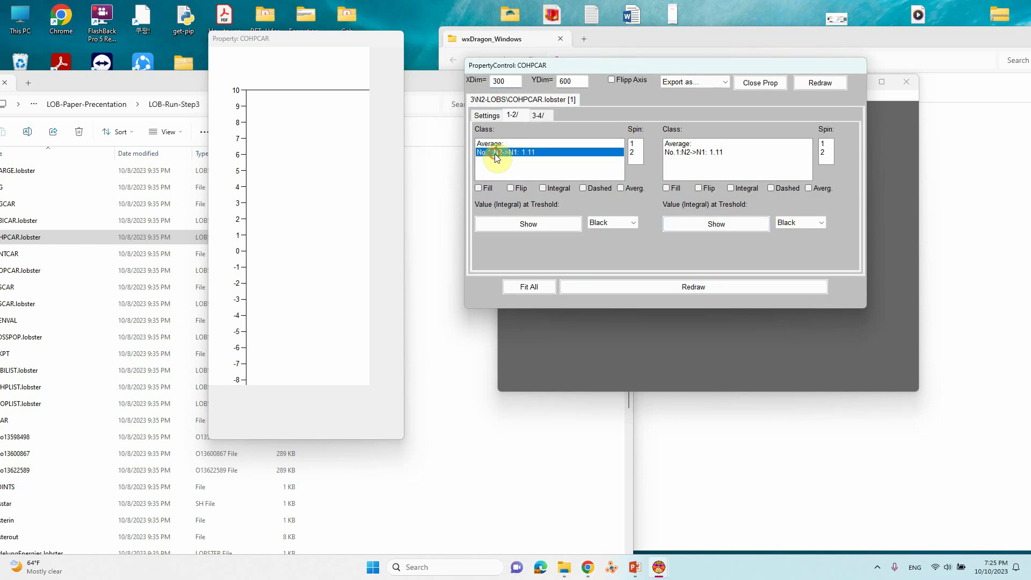
{"action": "left_click", "coordinate": [632, 144]}
{"action": "left_click", "coordinate": [698, 155]}
{"action": "left_click", "coordinate": [824, 153]}
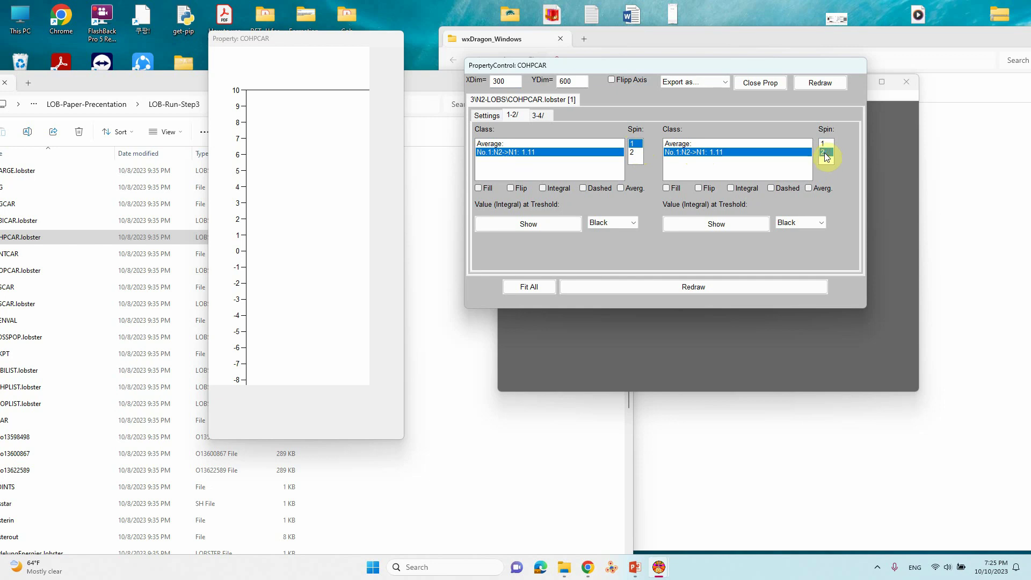
{"action": "left_click", "coordinate": [479, 187]}
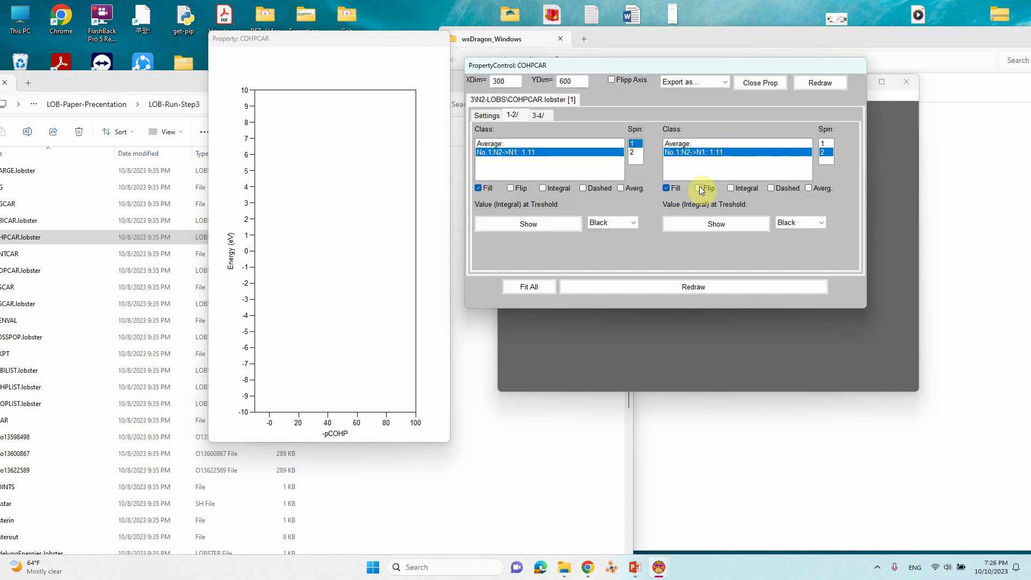
Set the curve colour to Blue for the spin 1 class and Red for the spin 2 class.
{"action": "left_click", "coordinate": [626, 221]}
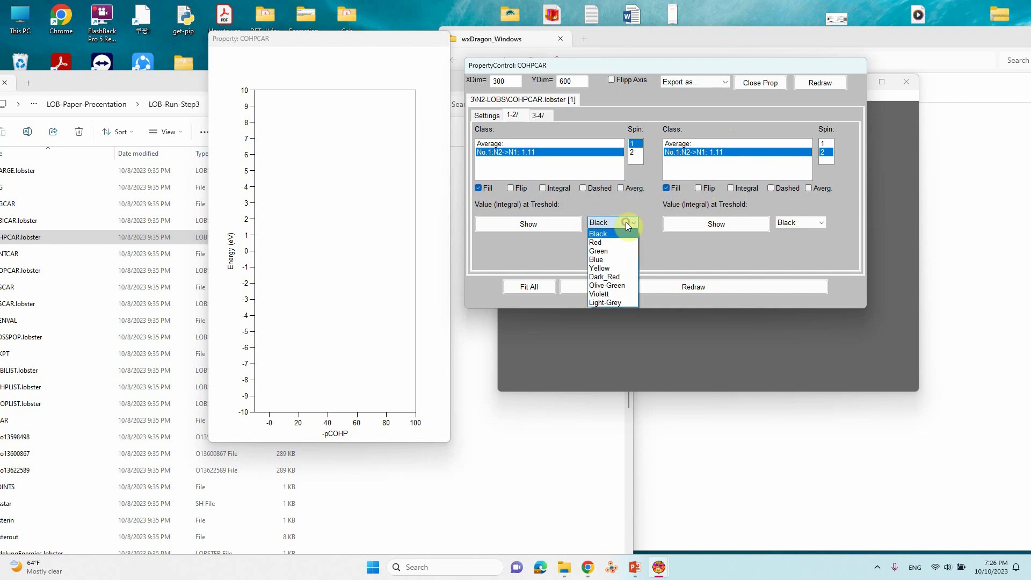
{"action": "left_click", "coordinate": [601, 242]}
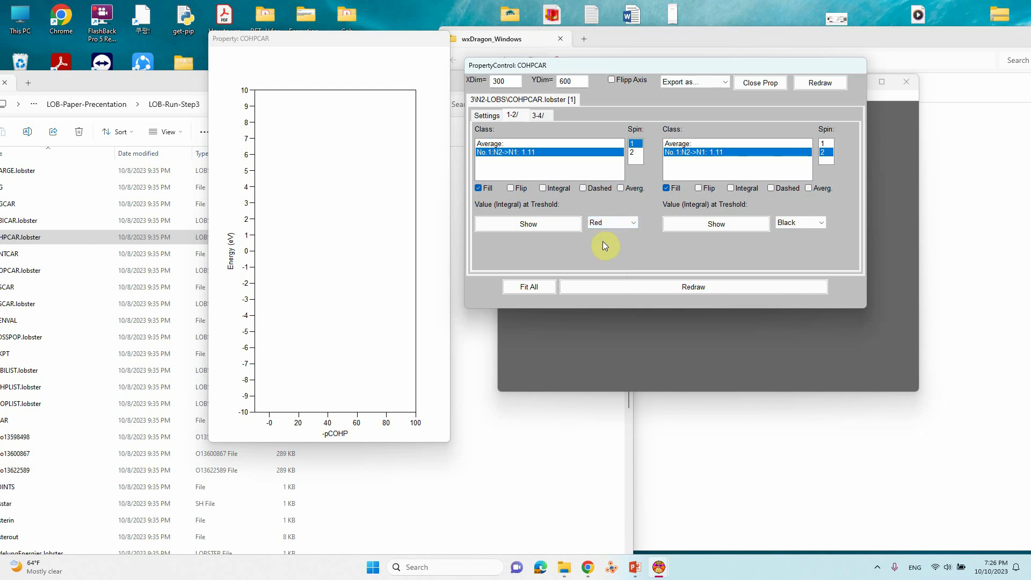
{"action": "left_click", "coordinate": [621, 223]}
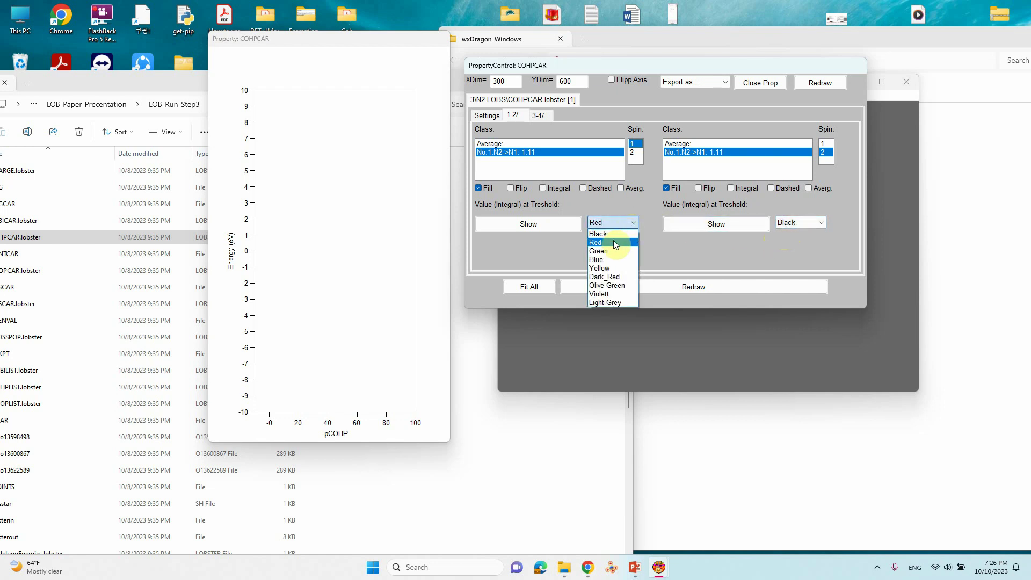
{"action": "left_click", "coordinate": [608, 261]}
{"action": "left_click", "coordinate": [800, 222]}
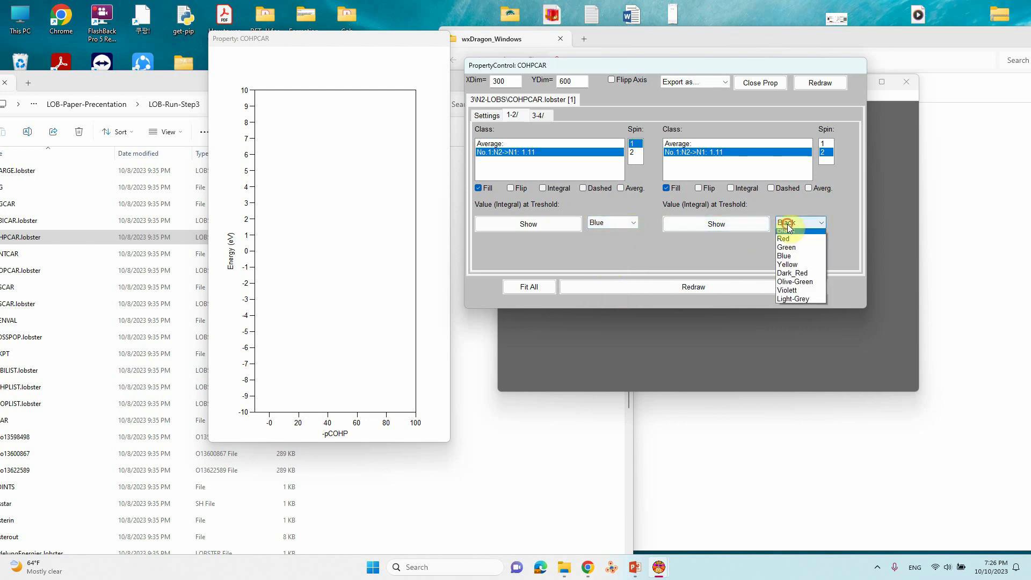
{"action": "left_click", "coordinate": [787, 242]}
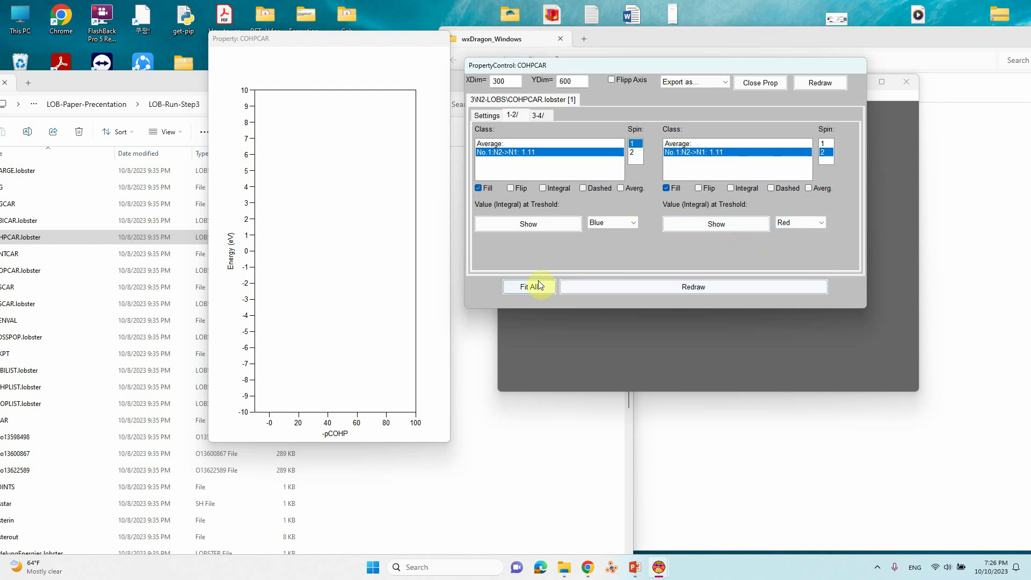
Show both spin curves in the pCOHP plot and fit the axes to all the data.
{"action": "left_click", "coordinate": [526, 225]}
{"action": "left_click", "coordinate": [708, 224]}
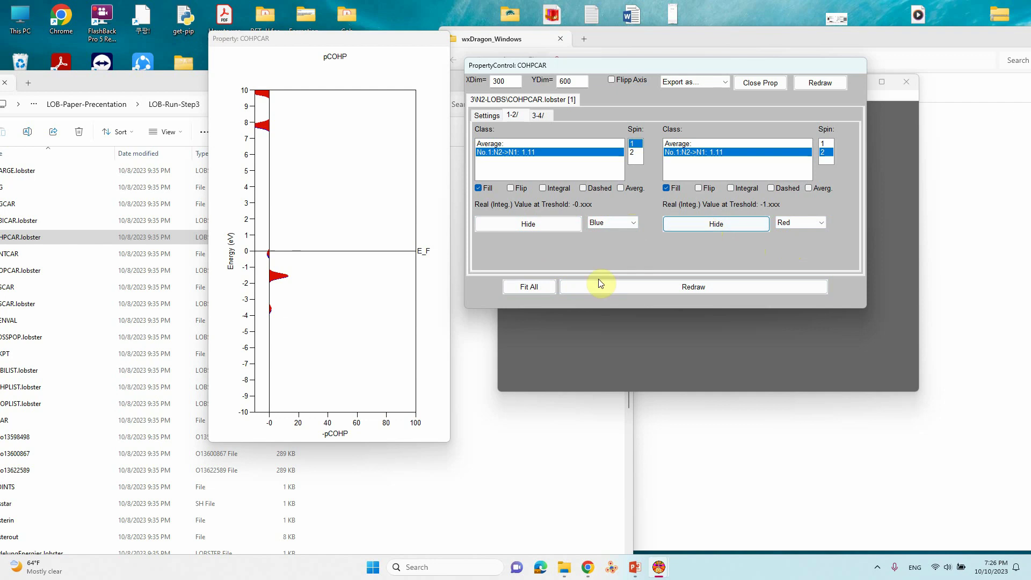
{"action": "left_click", "coordinate": [532, 288]}
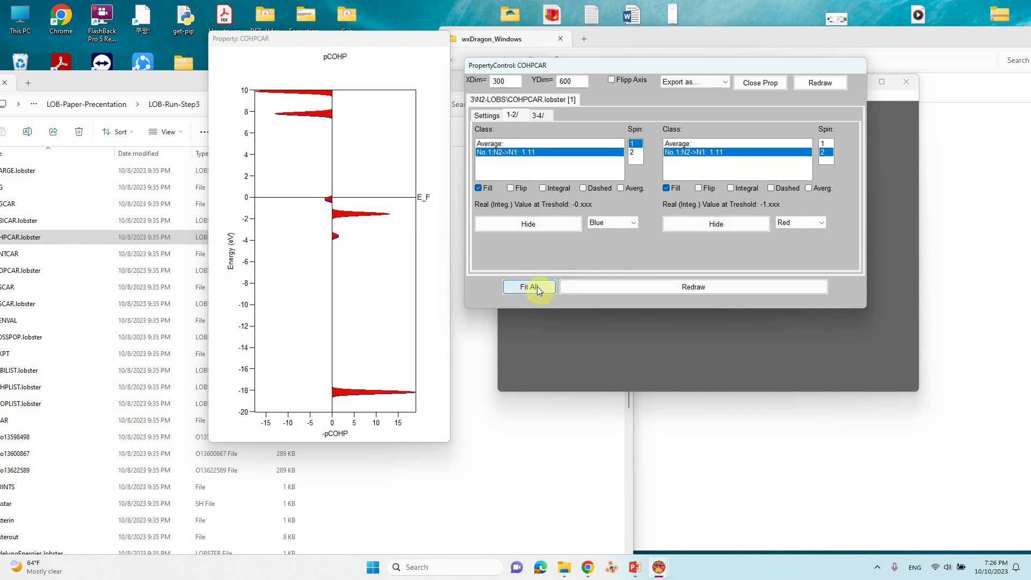
Fit the pCOHP plot to all data, close wxDragon and minimise the wxDragon_Windows folder.
{"action": "left_click", "coordinate": [531, 286]}
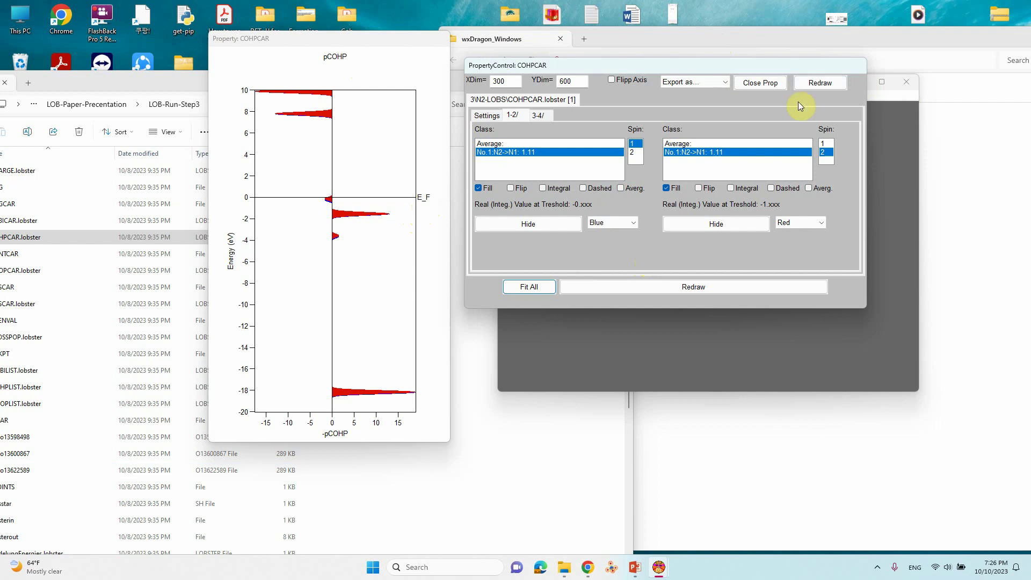
{"action": "left_click", "coordinate": [904, 82]}
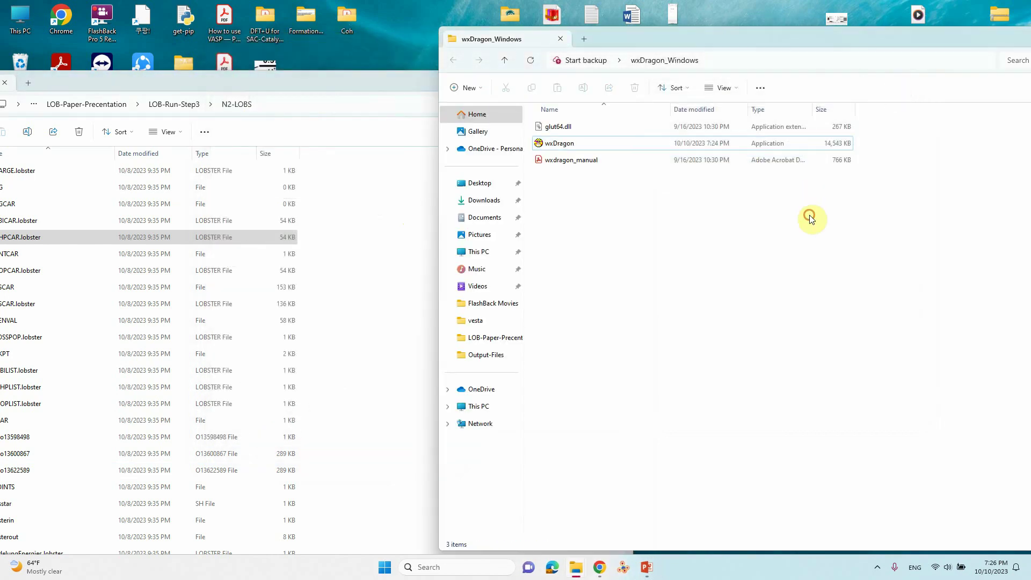
{"action": "left_click_drag", "start_coordinate": [971, 66], "coordinate": [781, 78]}
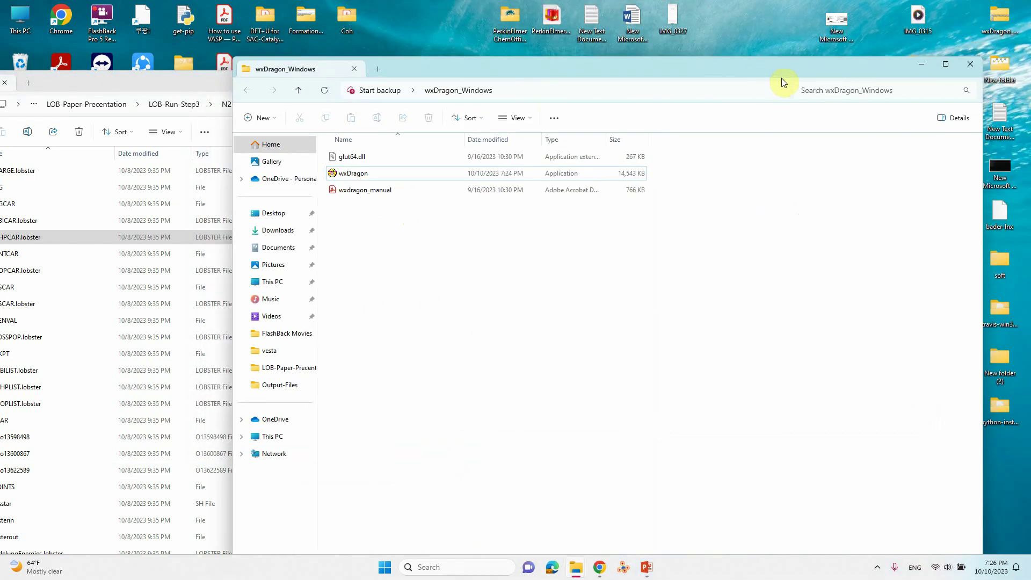
{"action": "left_click", "coordinate": [919, 65]}
Bring the N2-LOBS folder into full view and open COHPCAR.lobster in Notepad++.
{"action": "left_click_drag", "start_coordinate": [369, 97], "coordinate": [649, 76]}
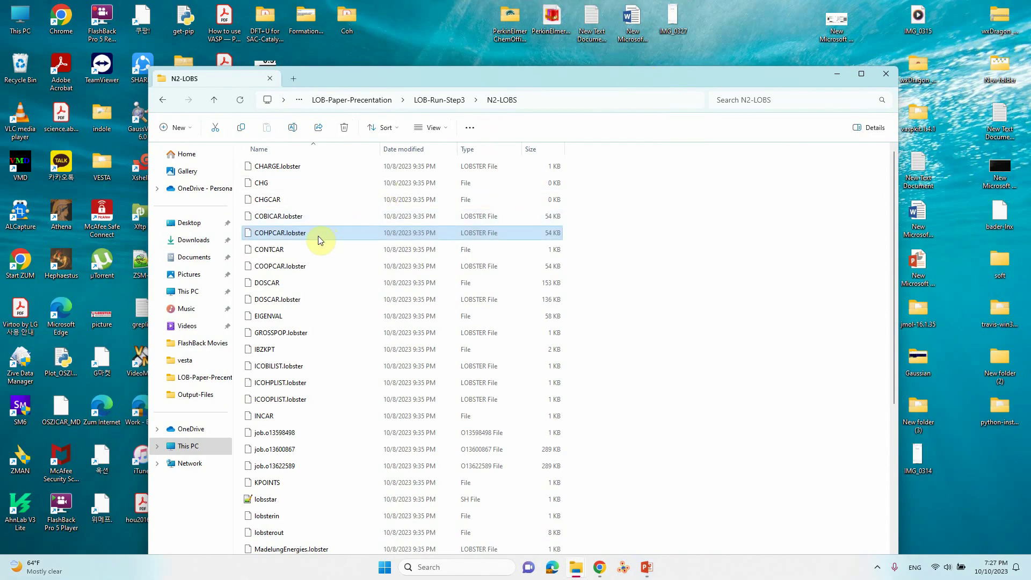
{"action": "right_click", "coordinate": [277, 237]}
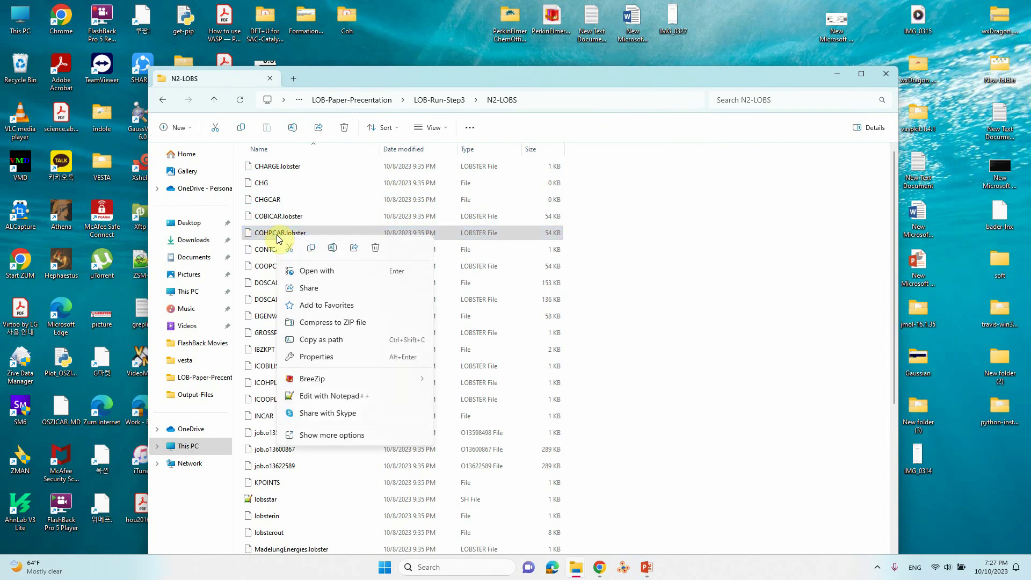
{"action": "left_click", "coordinate": [327, 395]}
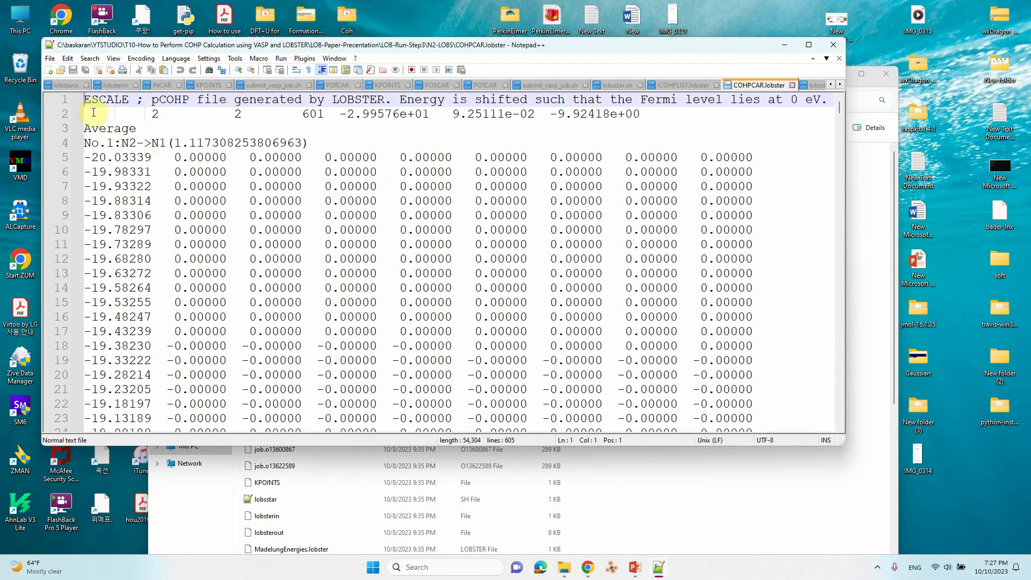
{"action": "left_click", "coordinate": [50, 58]}
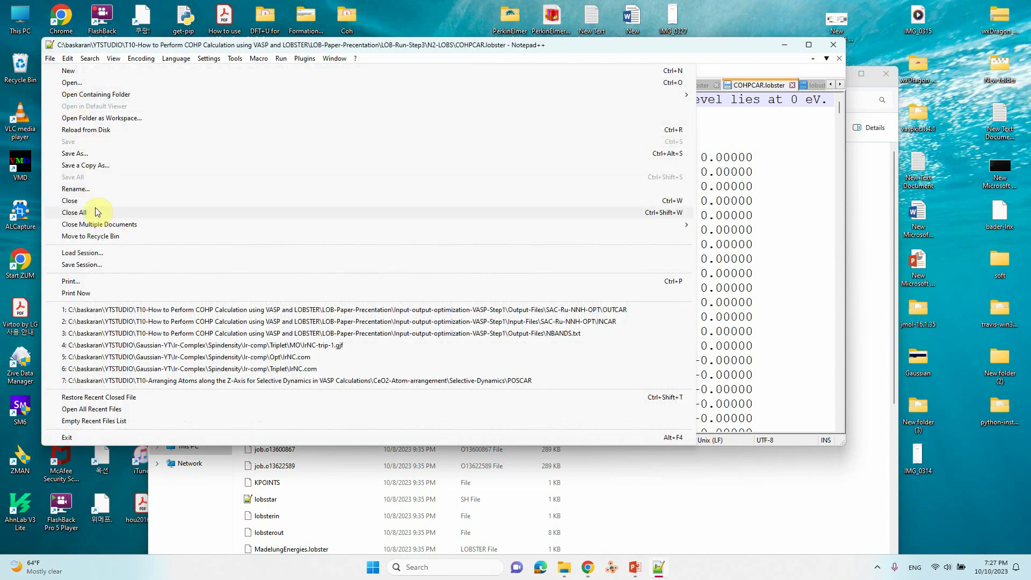
{"action": "left_click", "coordinate": [83, 155]}
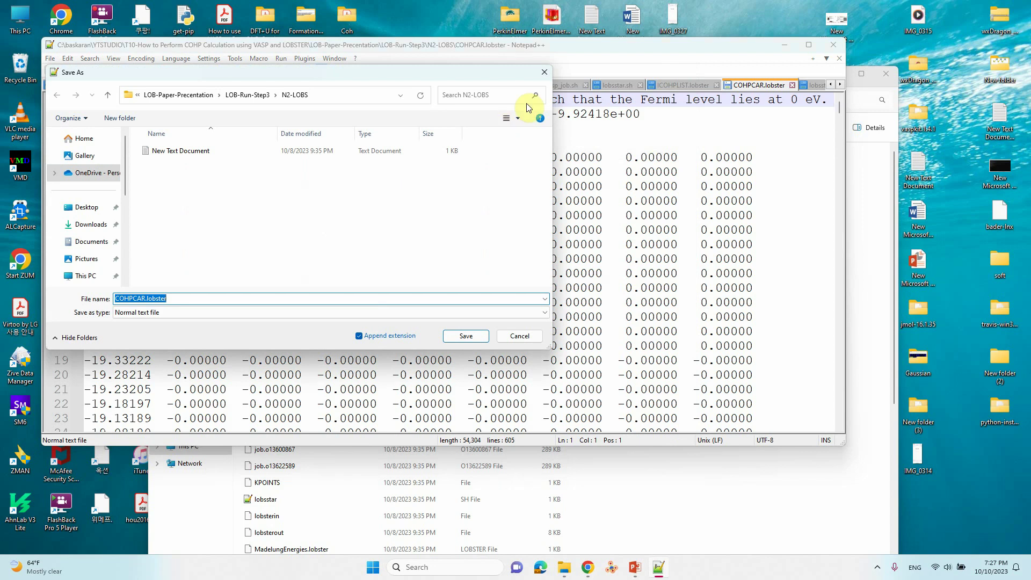
{"action": "left_click", "coordinate": [544, 74]}
Save a copy of COHPCAR.lobster in the N2-LOBS folder under the file name COHPCAR.dat.
{"action": "left_click", "coordinate": [50, 58]}
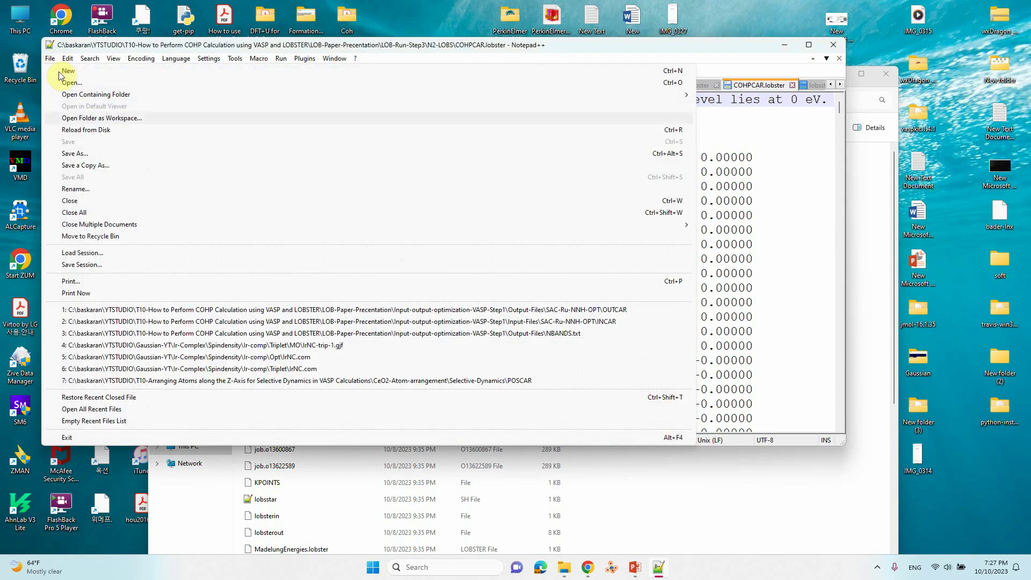
{"action": "left_click", "coordinate": [86, 169]}
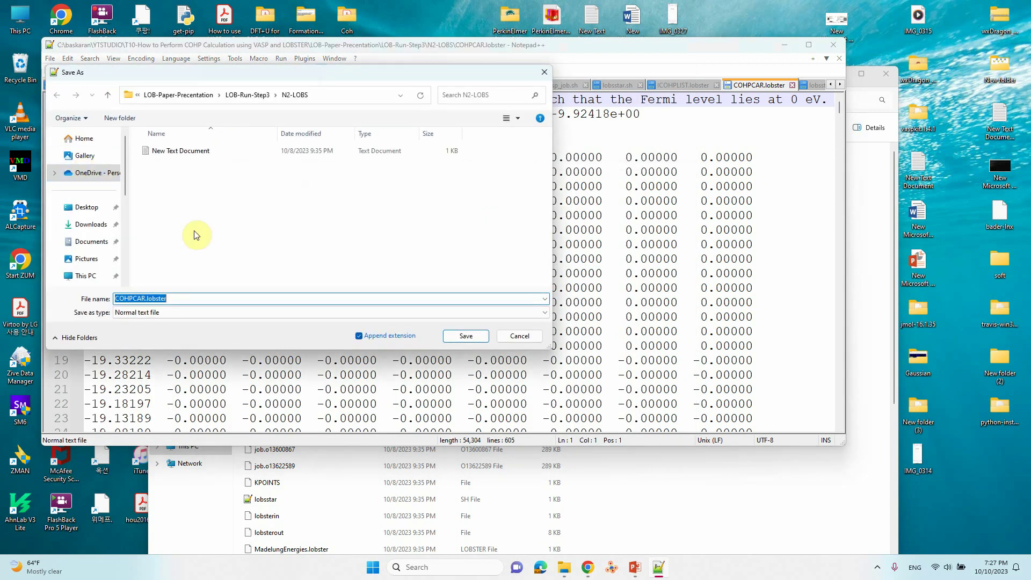
{"action": "left_click", "coordinate": [177, 298]}
{"action": "key", "text": "BackSpace"}
{"action": "key", "text": "BackSpace"}
{"action": "key", "text": "BackSpace"}
{"action": "key", "text": "BackSpace"}
{"action": "key", "text": "BackSpace"}
{"action": "key", "text": "BackSpace"}
{"action": "key", "text": "BackSpace"}
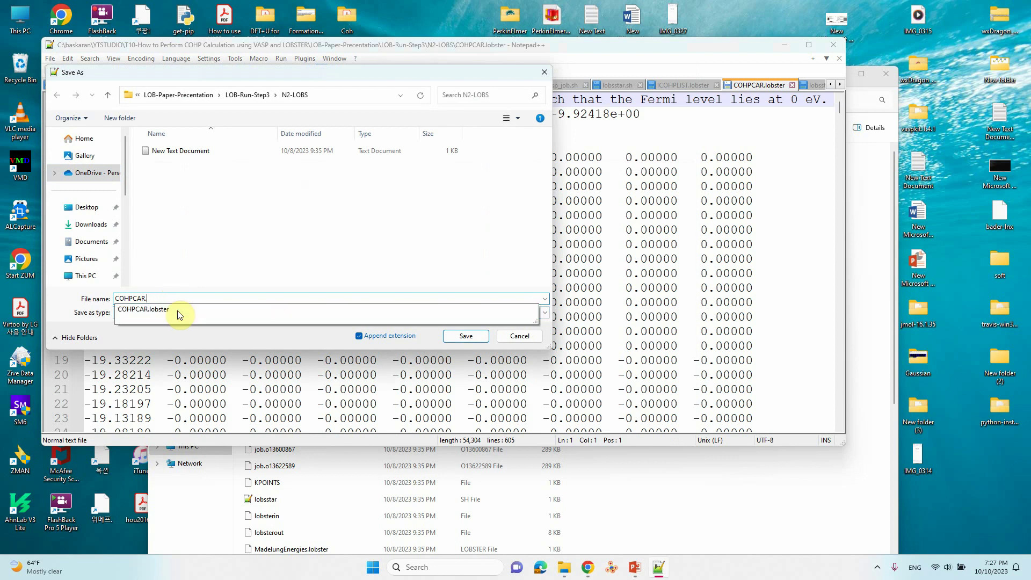
{"action": "type", "text": "dat"}
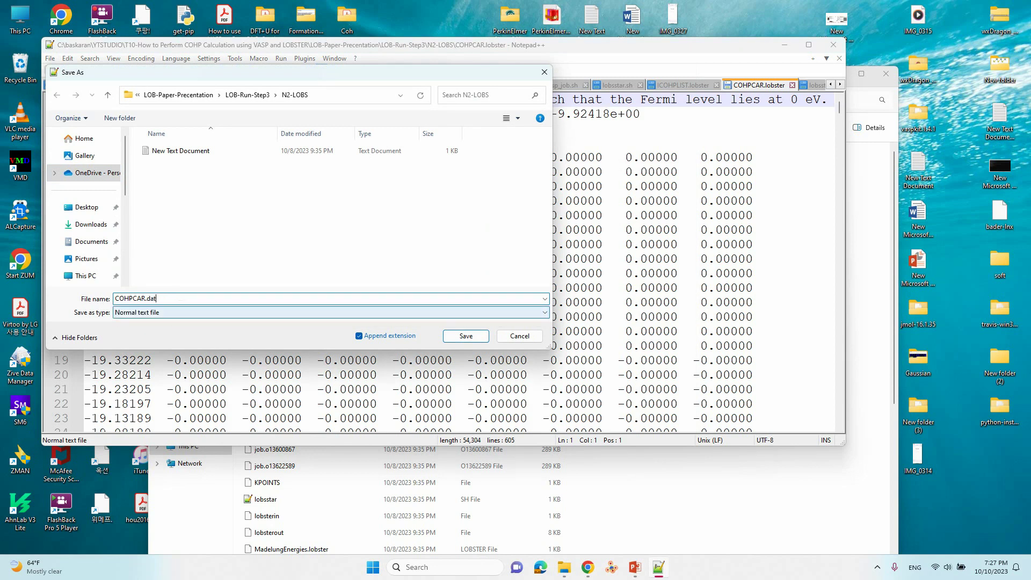
{"action": "left_click", "coordinate": [477, 337]}
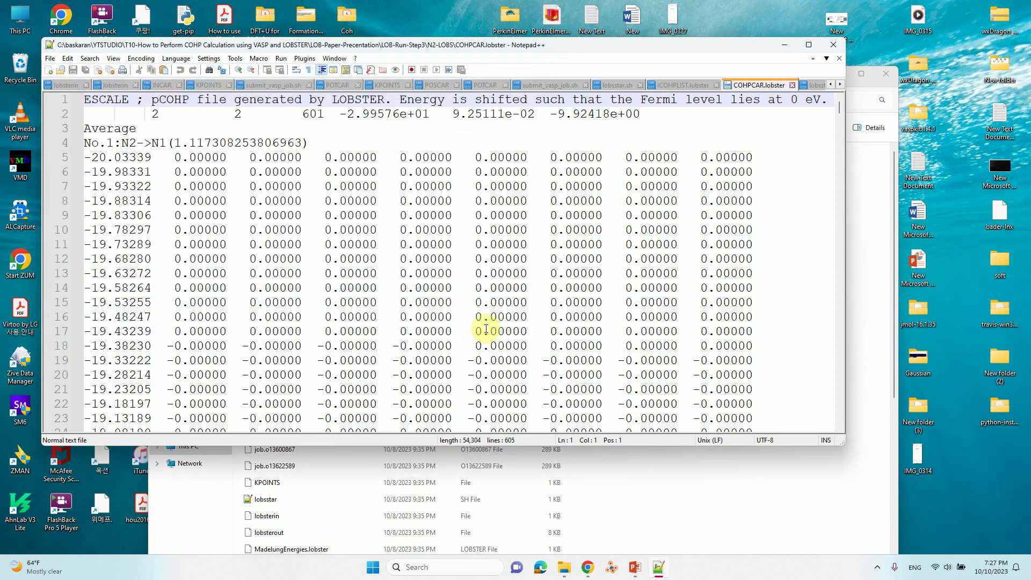
Return to the N2-LOBS folder, sort its files by modification date and select COHPCAR.dat.
{"action": "left_click", "coordinate": [784, 47]}
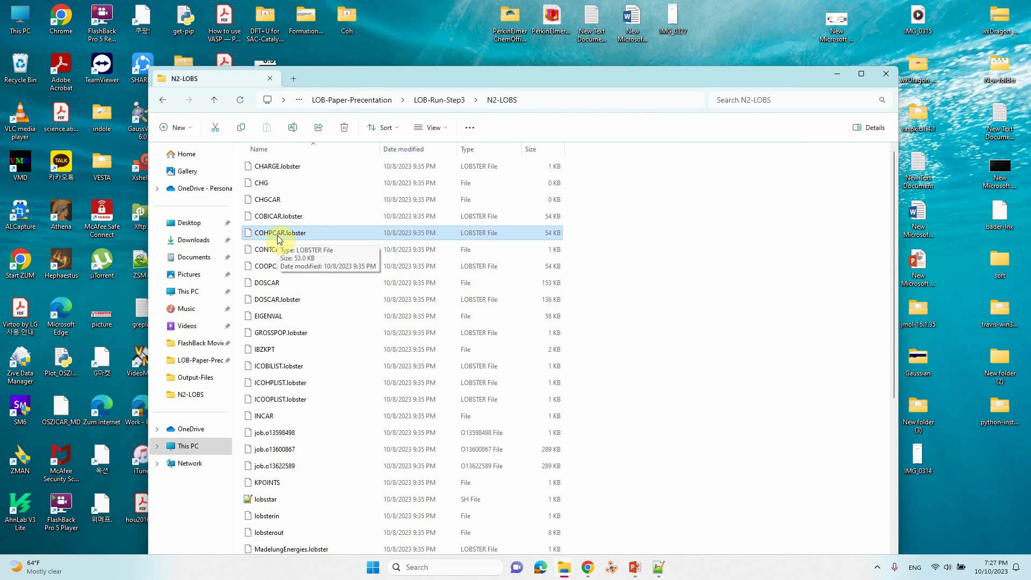
{"action": "scroll", "coordinate": [274, 237], "scroll_direction": "down", "scroll_amount": 5}
{"action": "scroll", "coordinate": [273, 237], "scroll_direction": "up", "scroll_amount": 5}
{"action": "left_click", "coordinate": [395, 153]}
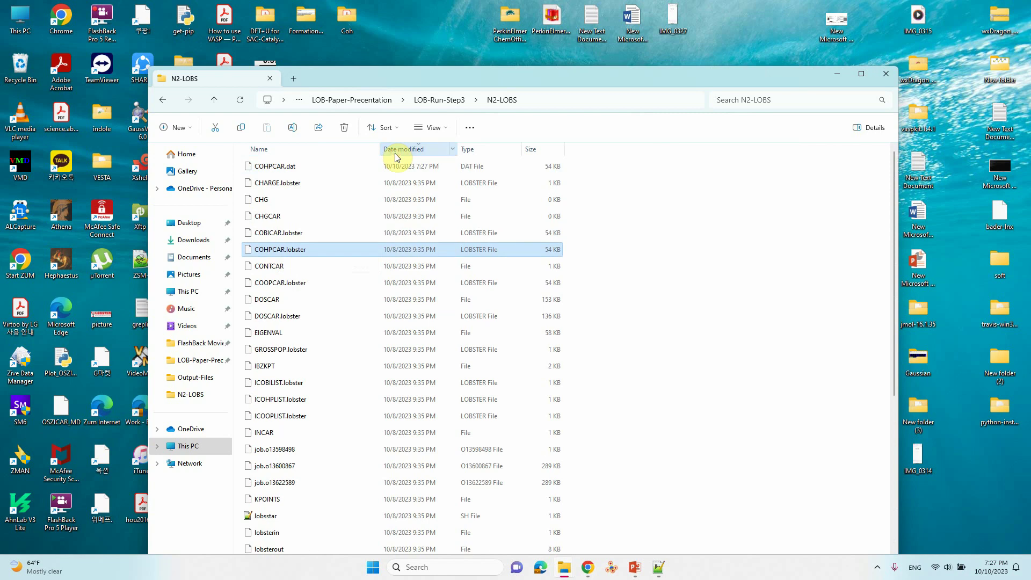
{"action": "left_click", "coordinate": [273, 171]}
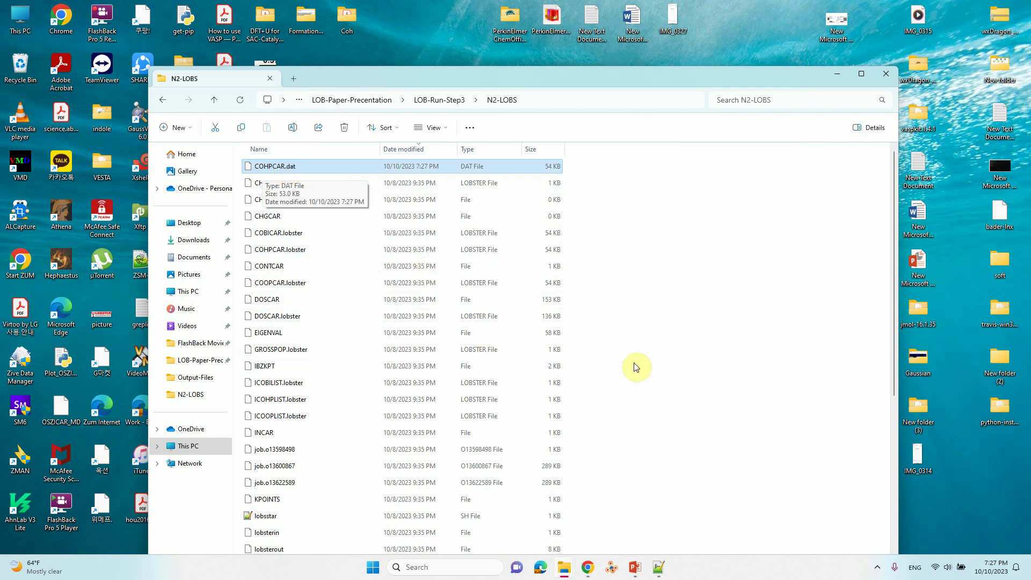
Move the N2-LOBS folder window aside and launch Origin 2018 64Bit.
{"action": "left_click_drag", "start_coordinate": [592, 74], "coordinate": [708, 44]}
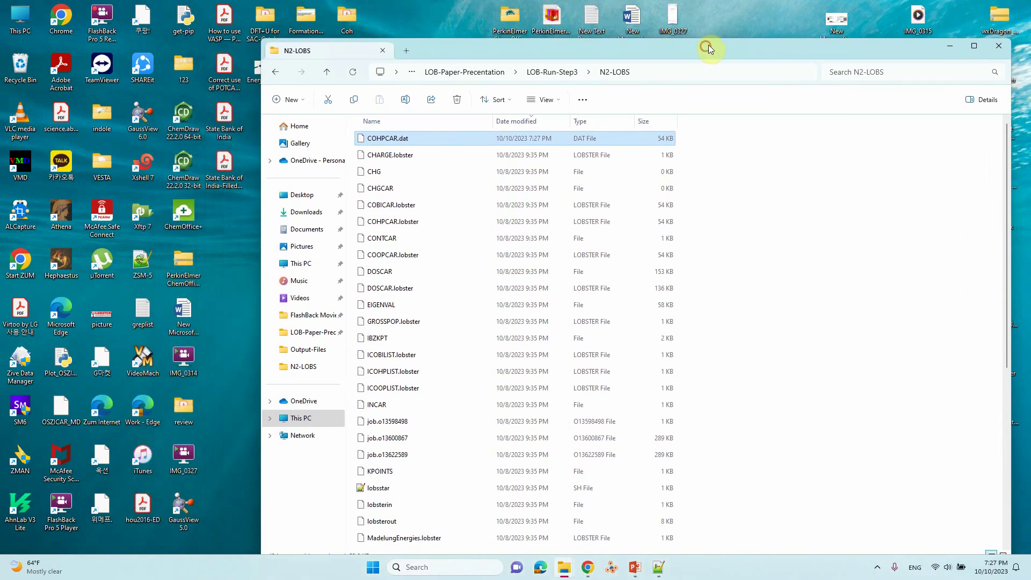
{"action": "left_click", "coordinate": [423, 564]}
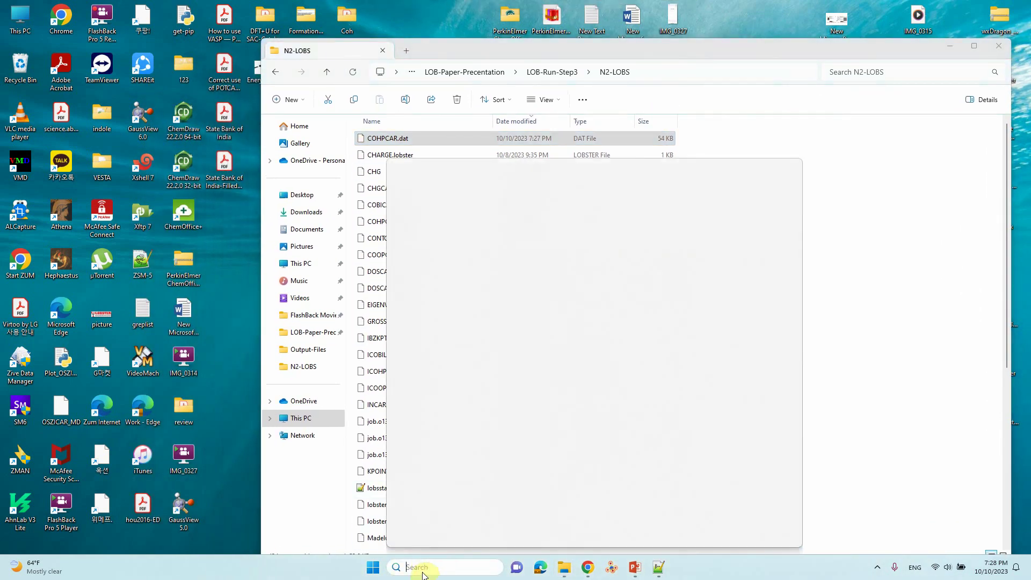
{"action": "type", "text": "ori"}
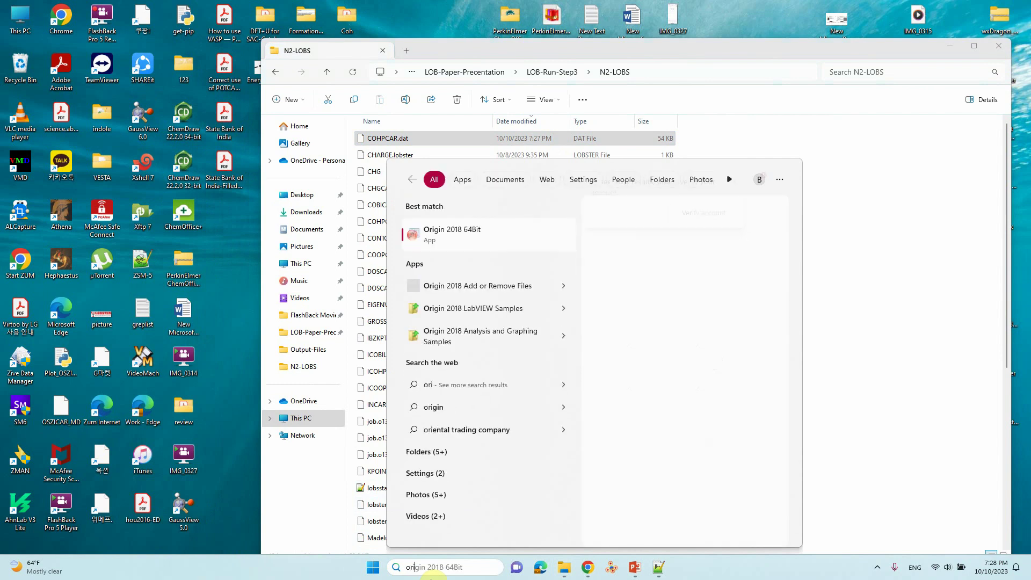
{"action": "key", "text": "Return"}
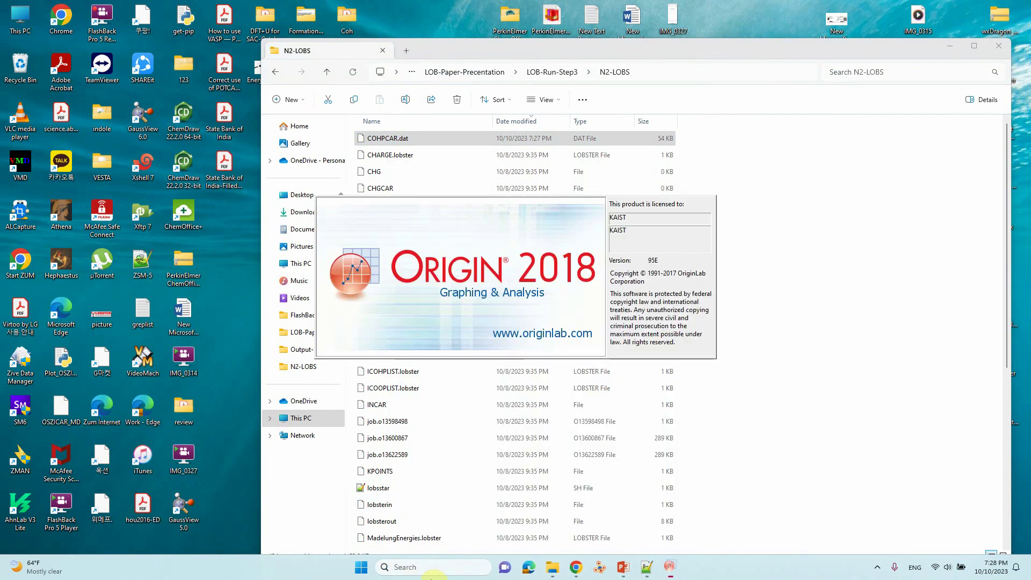
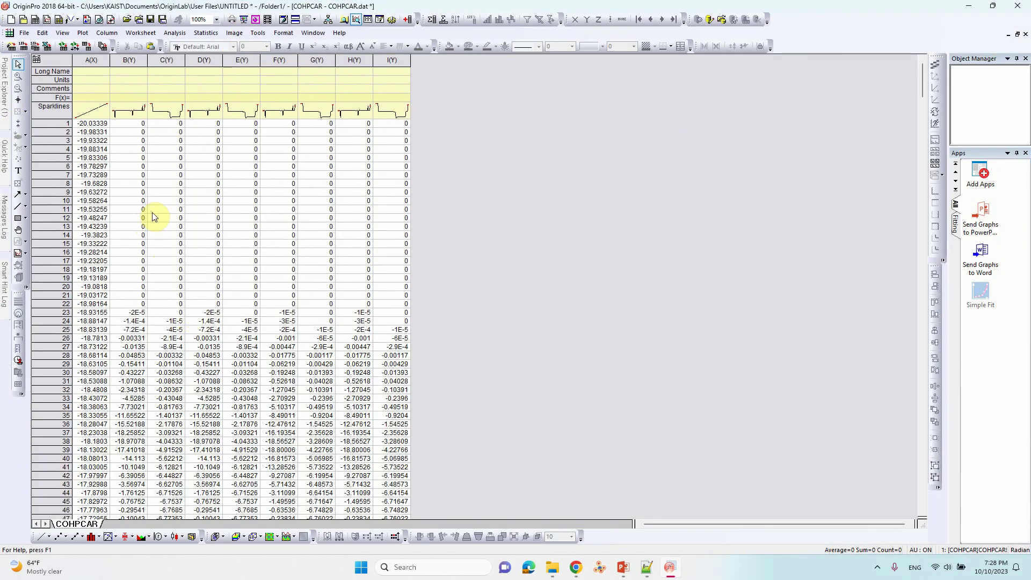
Enlarge the COHPCAR worksheet, highlight columns D, E, H and I, and examine their values and sparklines.
{"action": "scroll", "coordinate": [163, 212], "scroll_direction": "up", "scroll_amount": 4}
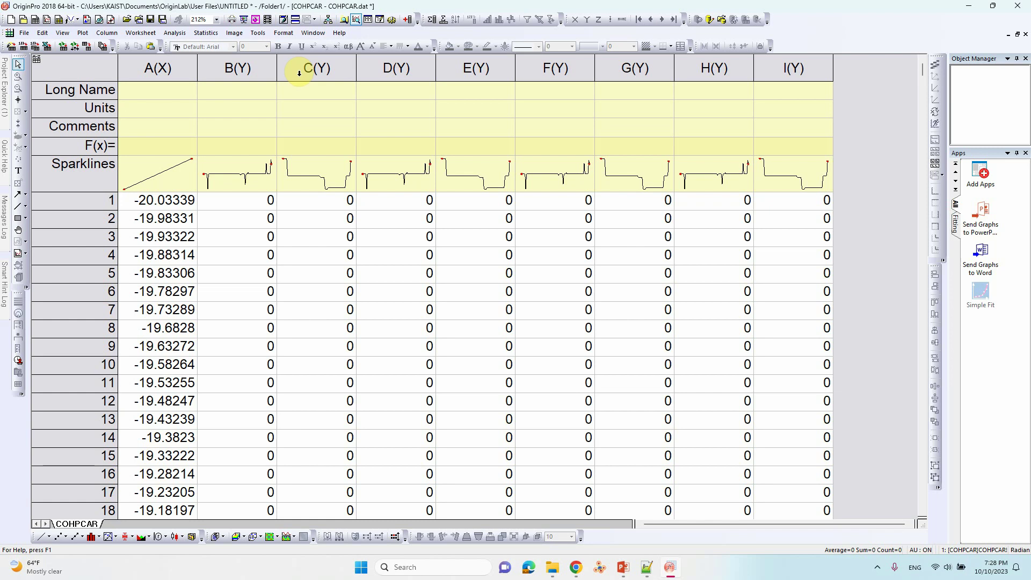
{"action": "left_click", "coordinate": [393, 70]}
{"action": "left_click", "coordinate": [455, 69], "text": "shift"}
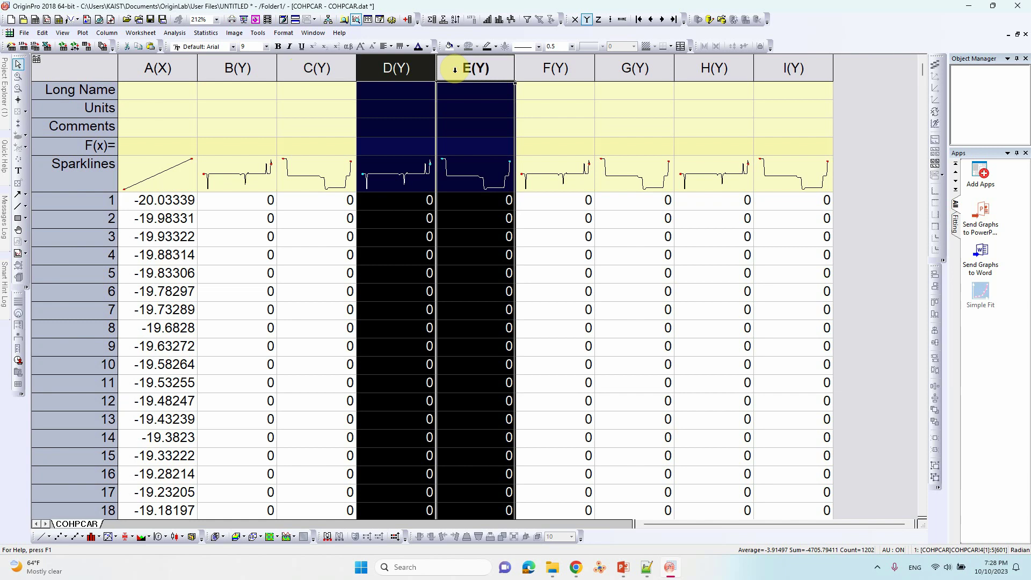
{"action": "left_click", "coordinate": [729, 69], "text": "ctrl"}
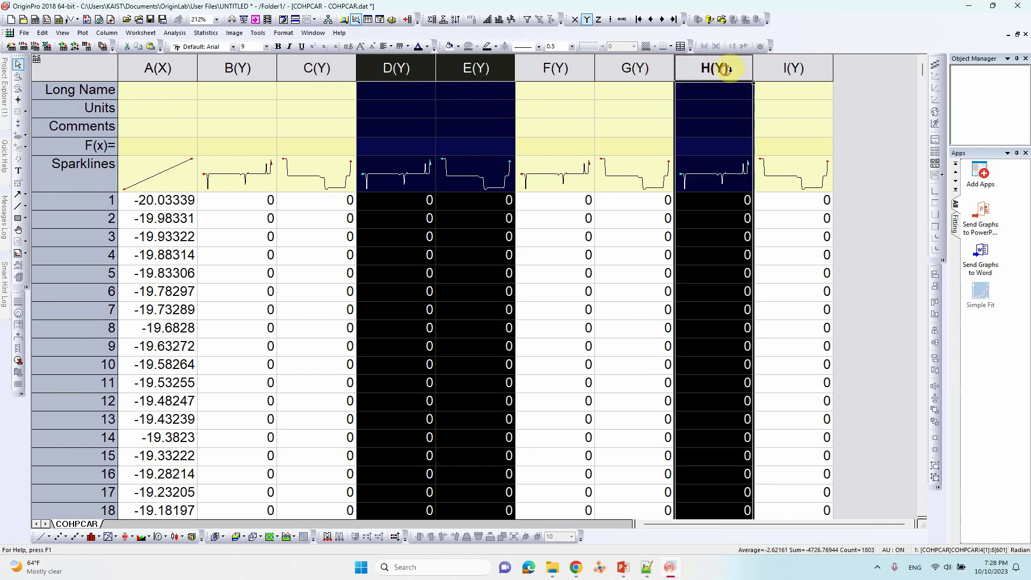
{"action": "left_click", "coordinate": [786, 68], "text": "ctrl"}
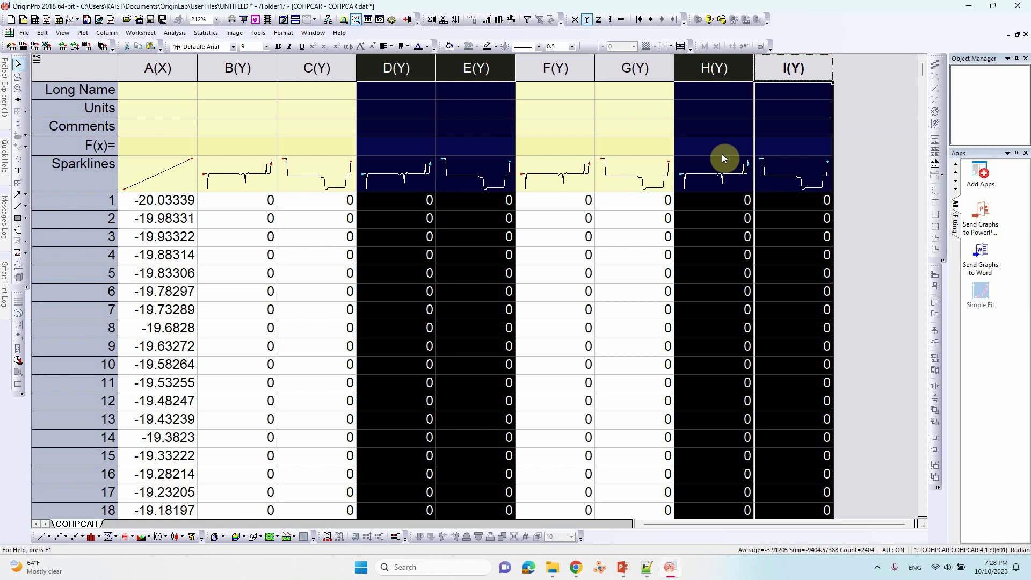
{"action": "mouse_move", "coordinate": [707, 161]}
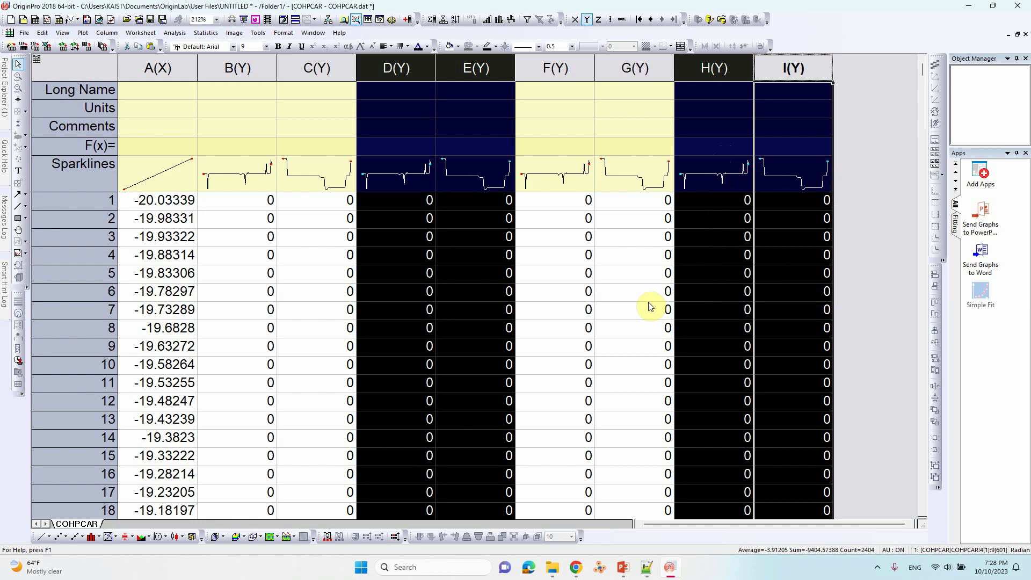
{"action": "scroll", "coordinate": [422, 216], "scroll_direction": "down", "scroll_amount": 4}
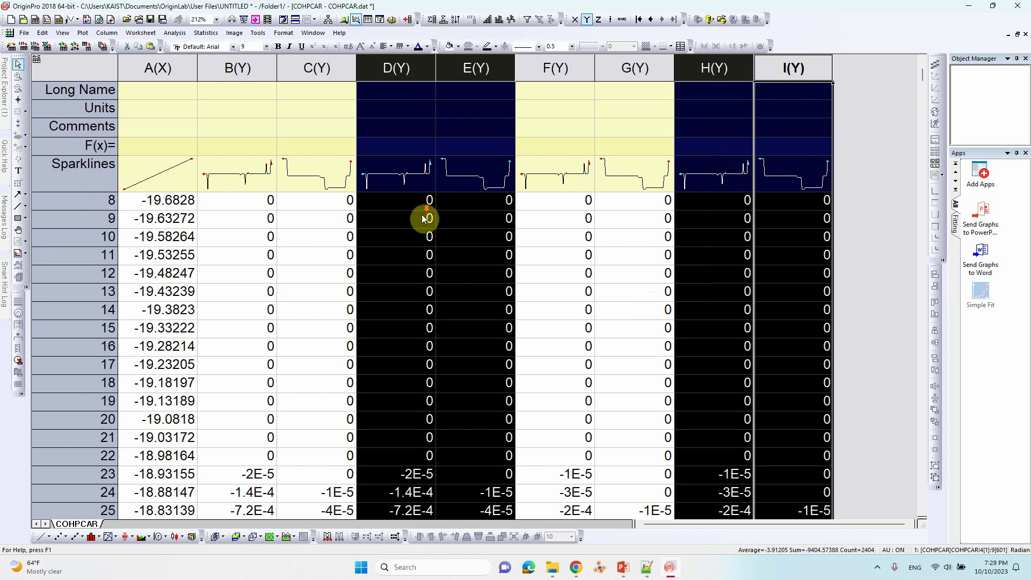
{"action": "scroll", "coordinate": [487, 220], "scroll_direction": "down", "scroll_amount": 1}
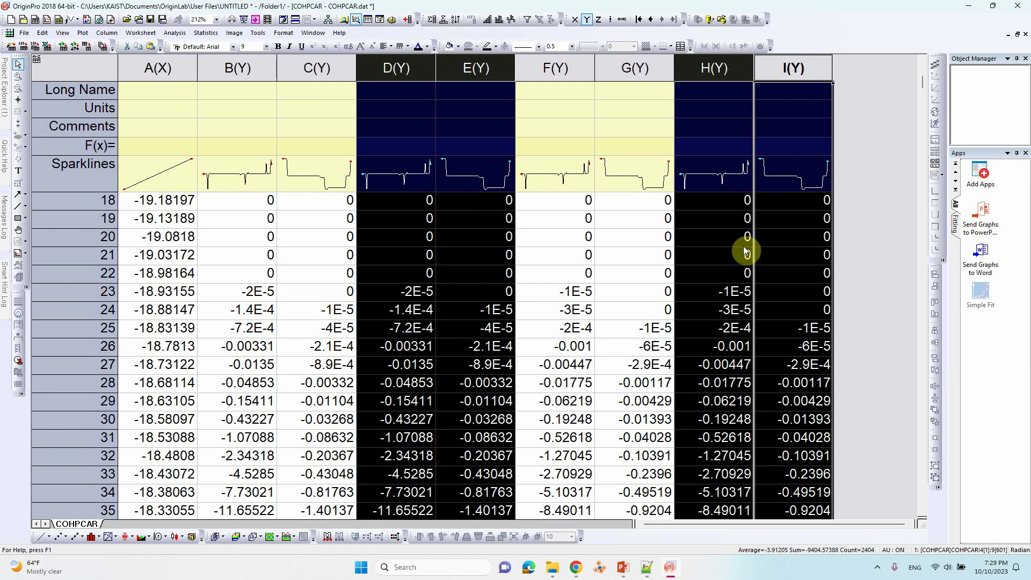
{"action": "scroll", "coordinate": [743, 245], "scroll_direction": "up", "scroll_amount": 2}
{"action": "scroll", "coordinate": [739, 249], "scroll_direction": "up", "scroll_amount": 4}
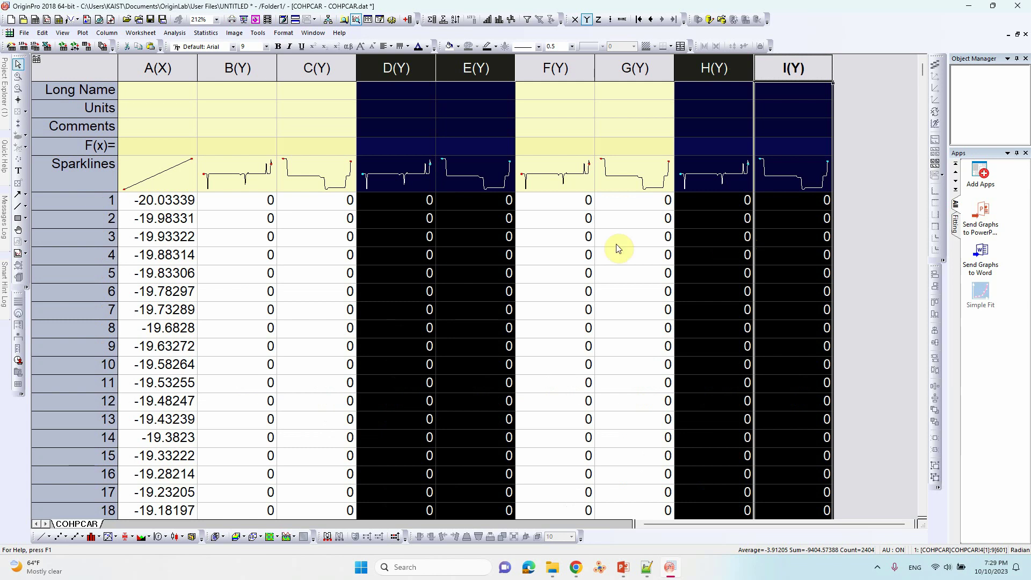
{"action": "mouse_move", "coordinate": [483, 183]}
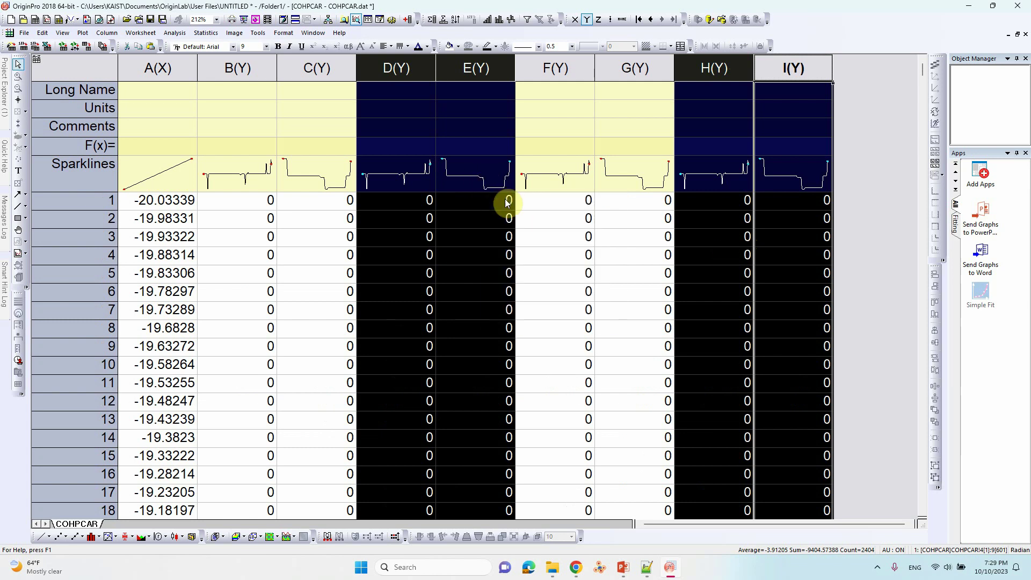
{"action": "mouse_move", "coordinate": [805, 180]}
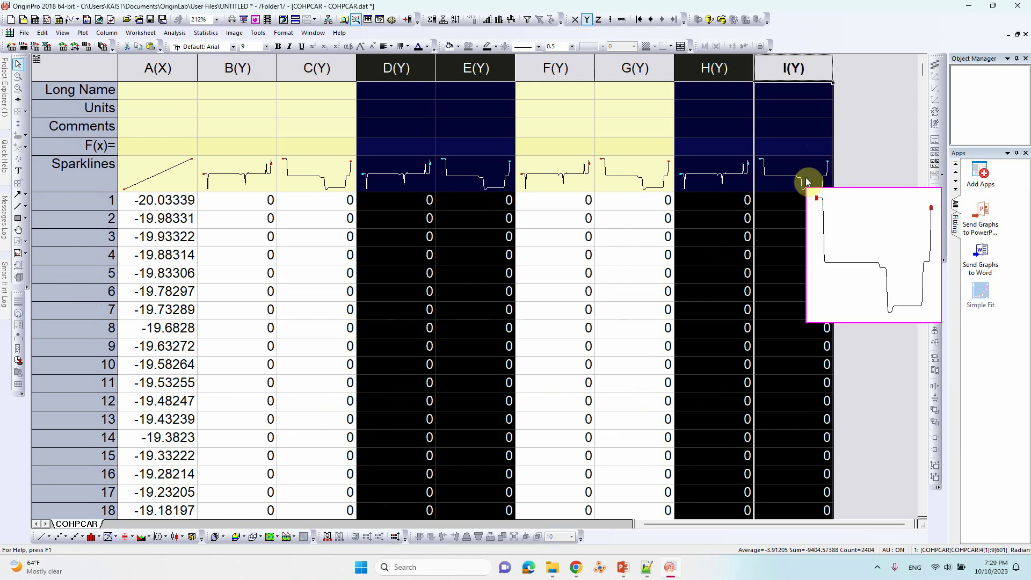
Plot worksheet columns D and H against column A as a simple line graph.
{"action": "left_click", "coordinate": [415, 68]}
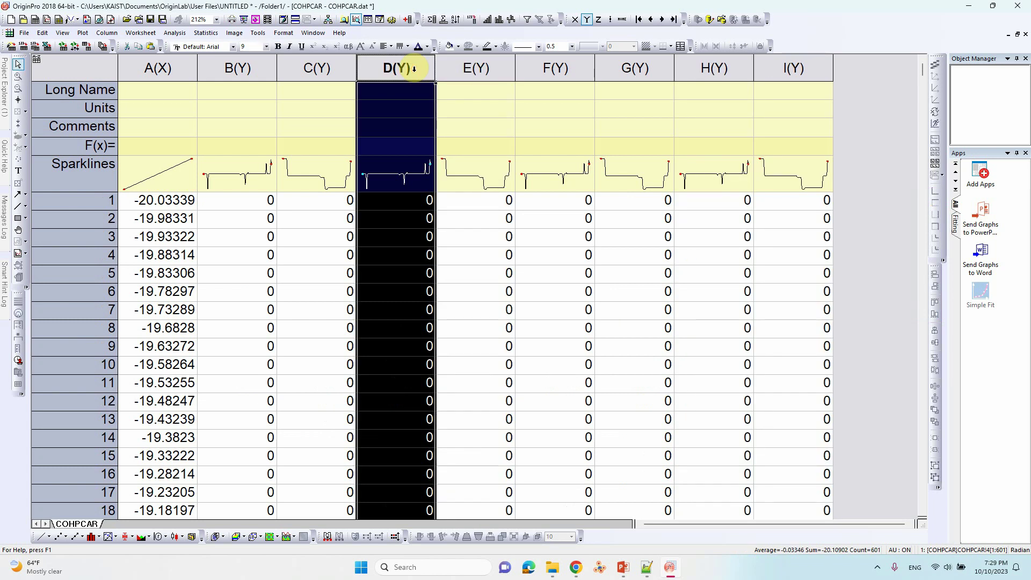
{"action": "left_click", "coordinate": [703, 69], "text": "ctrl"}
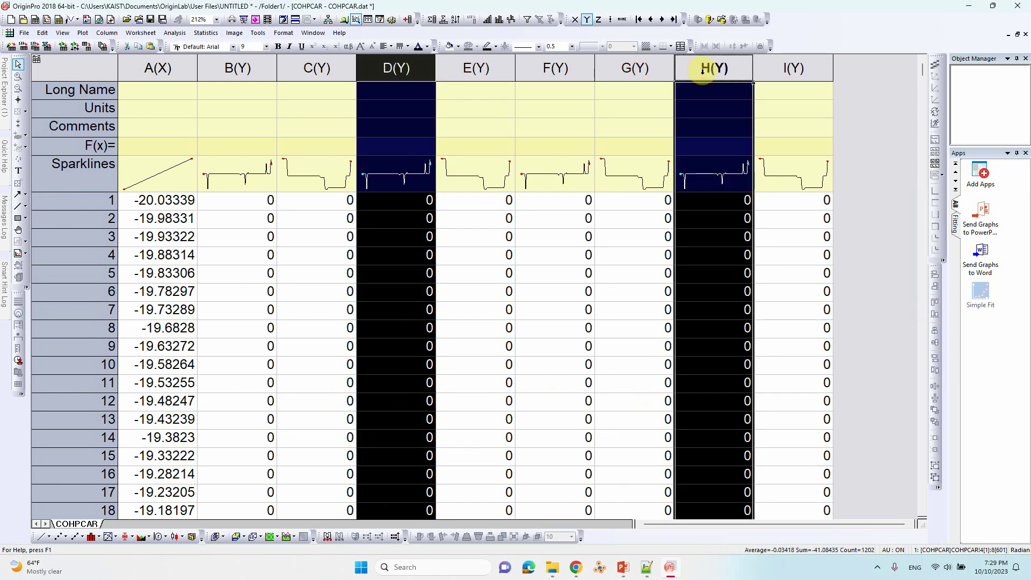
{"action": "left_click", "coordinate": [83, 32]}
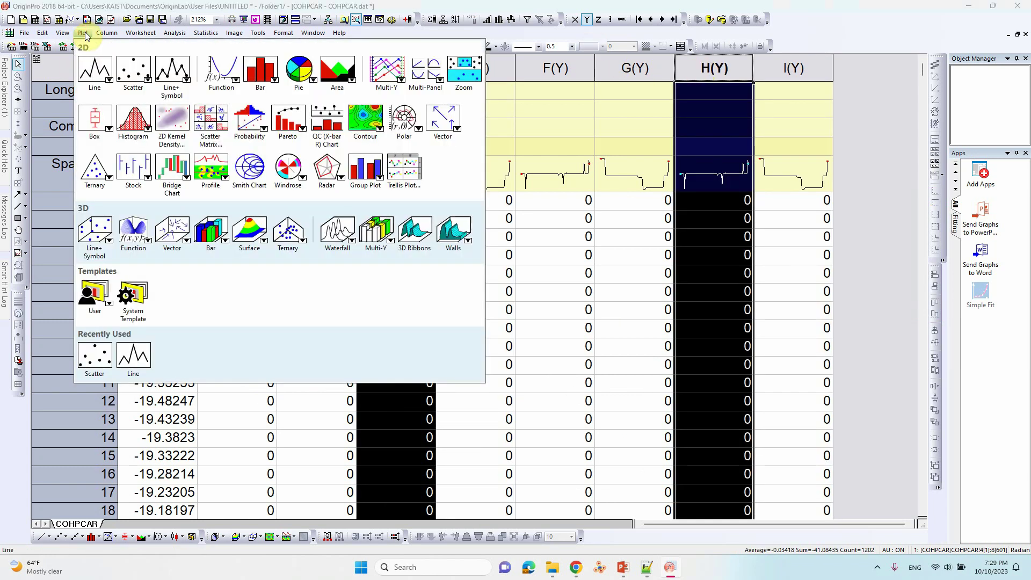
{"action": "mouse_move", "coordinate": [94, 74]}
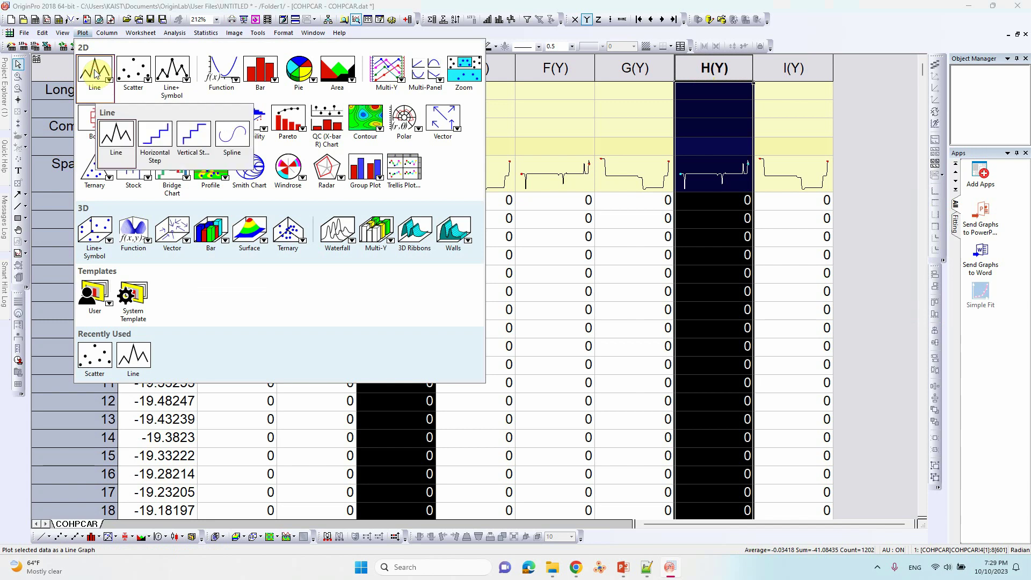
{"action": "left_click", "coordinate": [110, 134]}
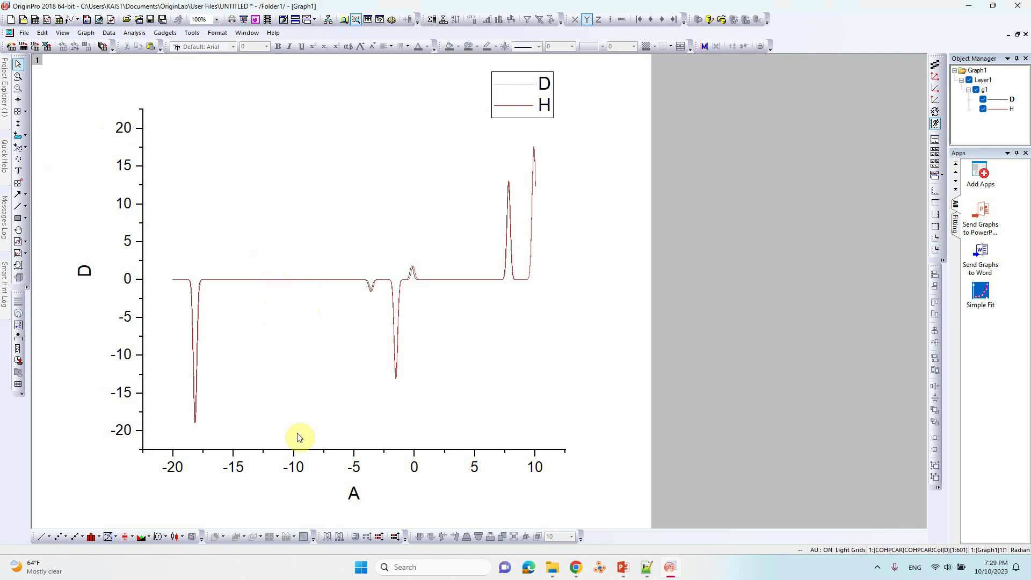
Set the graph's X axis scale to run from -20 to 10 and apply it.
{"action": "double_click", "coordinate": [312, 450]}
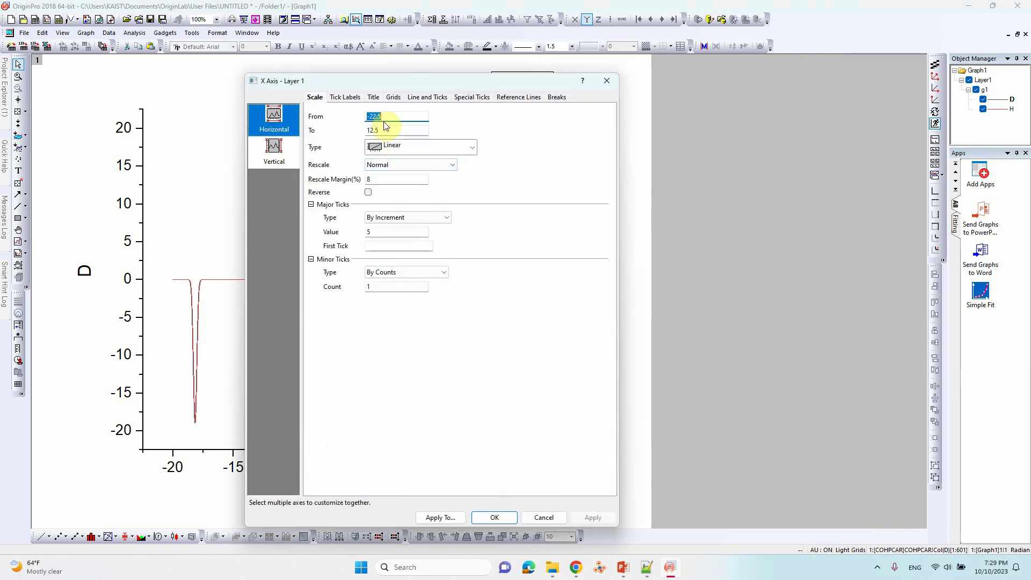
{"action": "left_click_drag", "start_coordinate": [393, 83], "coordinate": [489, 95]}
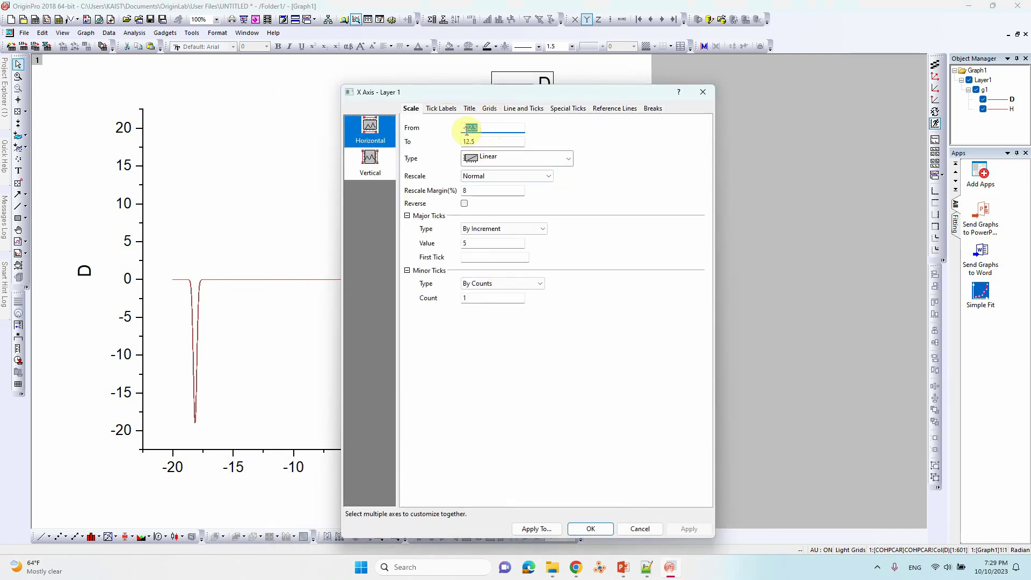
{"action": "left_click_drag", "start_coordinate": [462, 129], "coordinate": [470, 152]}
{"action": "type", "text": "20"}
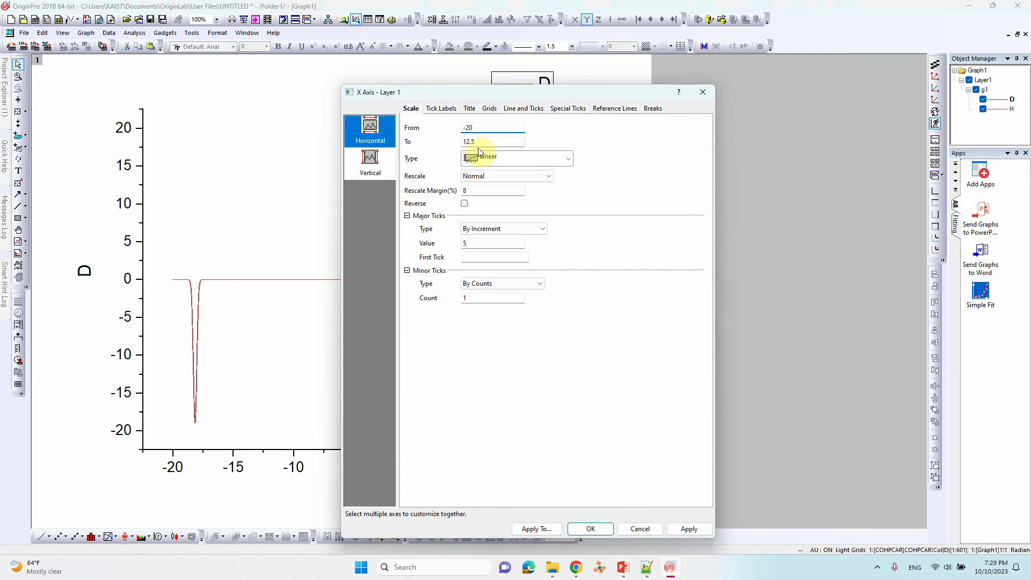
{"action": "double_click", "coordinate": [479, 142]}
{"action": "type", "text": "10"}
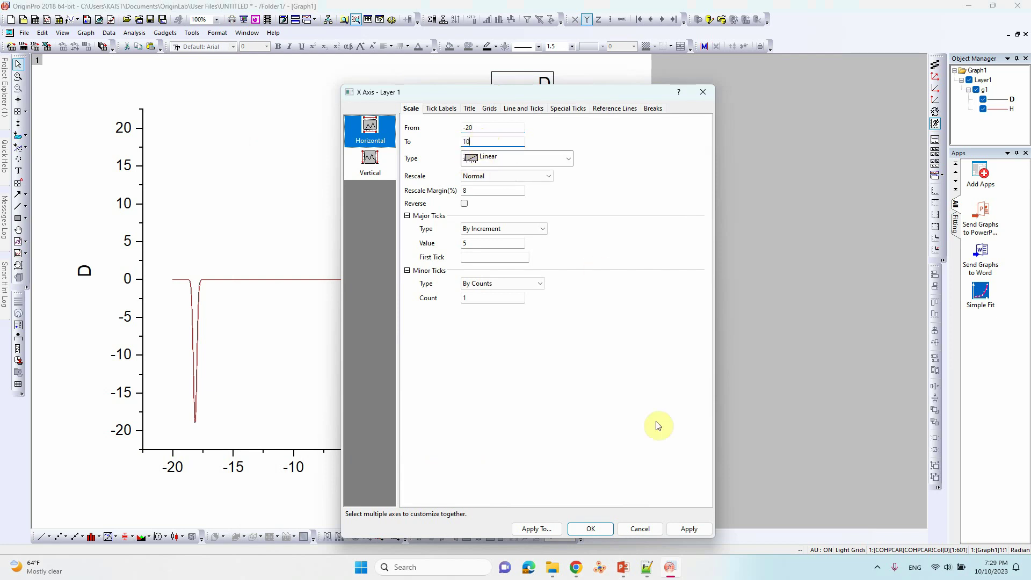
{"action": "left_click", "coordinate": [687, 528]}
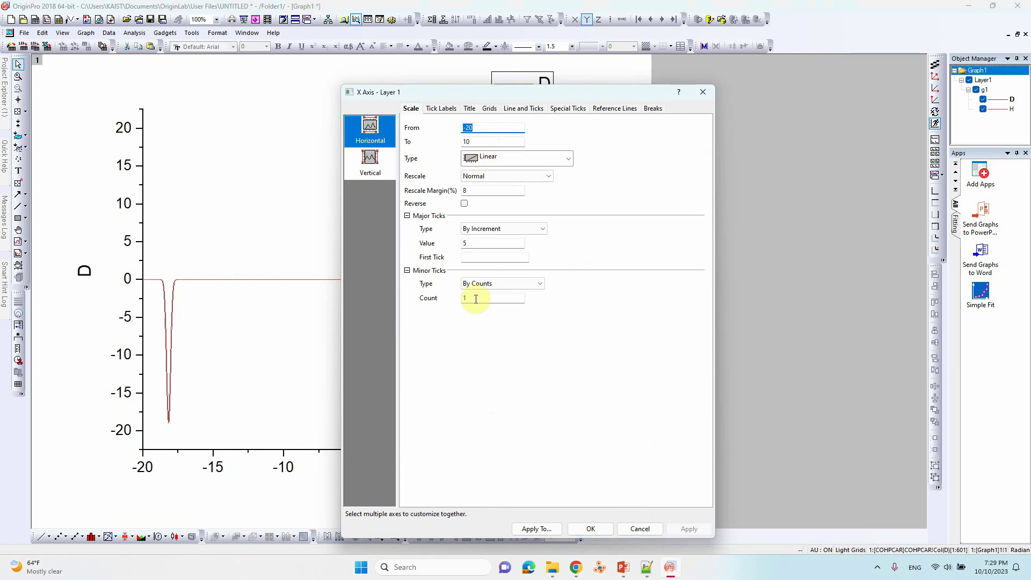
Set the graph's Y axis scale to run from -22 to 22 and apply it.
{"action": "left_click", "coordinate": [369, 161]}
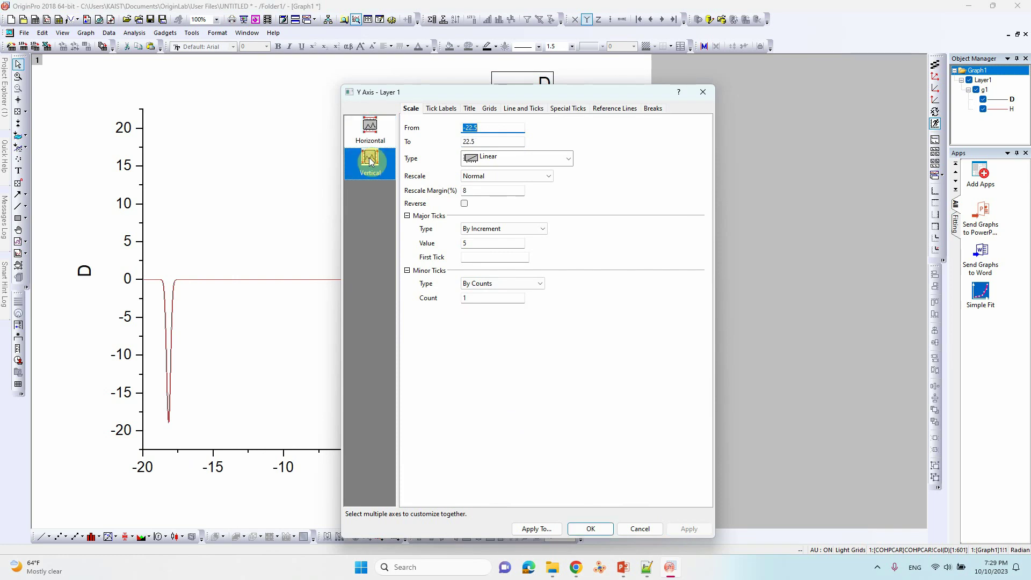
{"action": "left_click", "coordinate": [472, 128]}
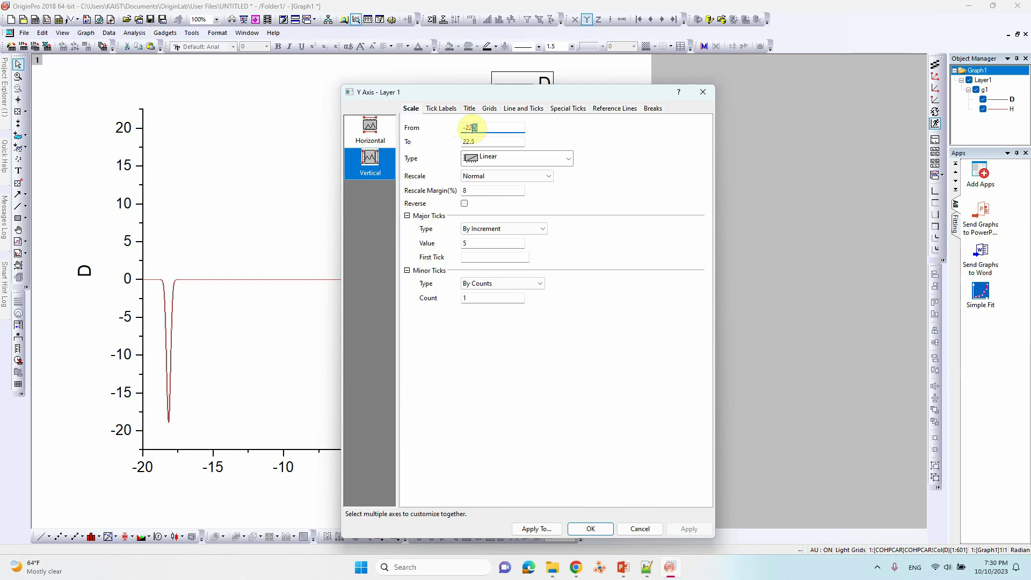
{"action": "type", "text": "22"}
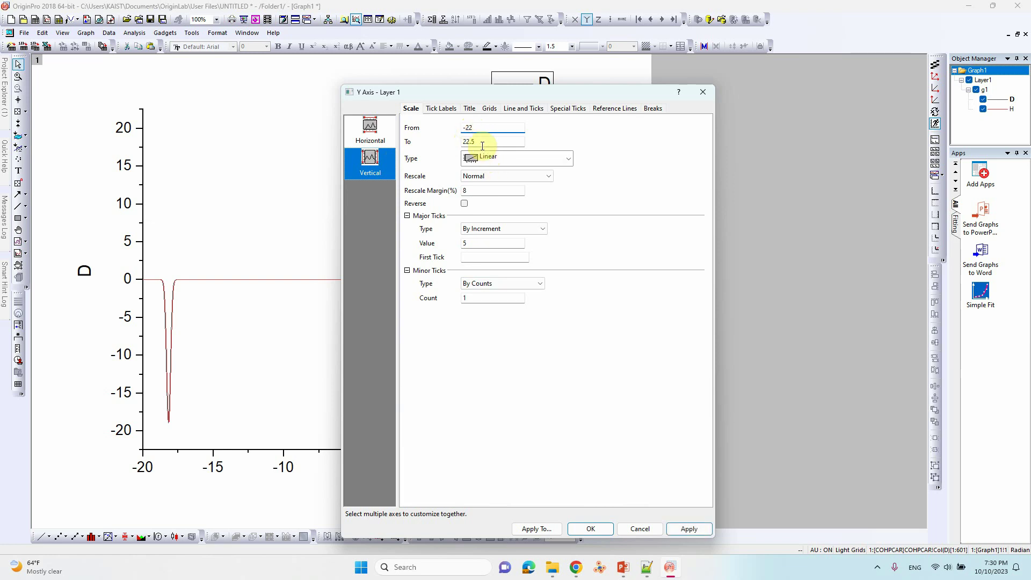
{"action": "left_click_drag", "start_coordinate": [471, 141], "coordinate": [476, 142]}
{"action": "key", "text": "BackSpace"}
{"action": "key", "text": "BackSpace"}
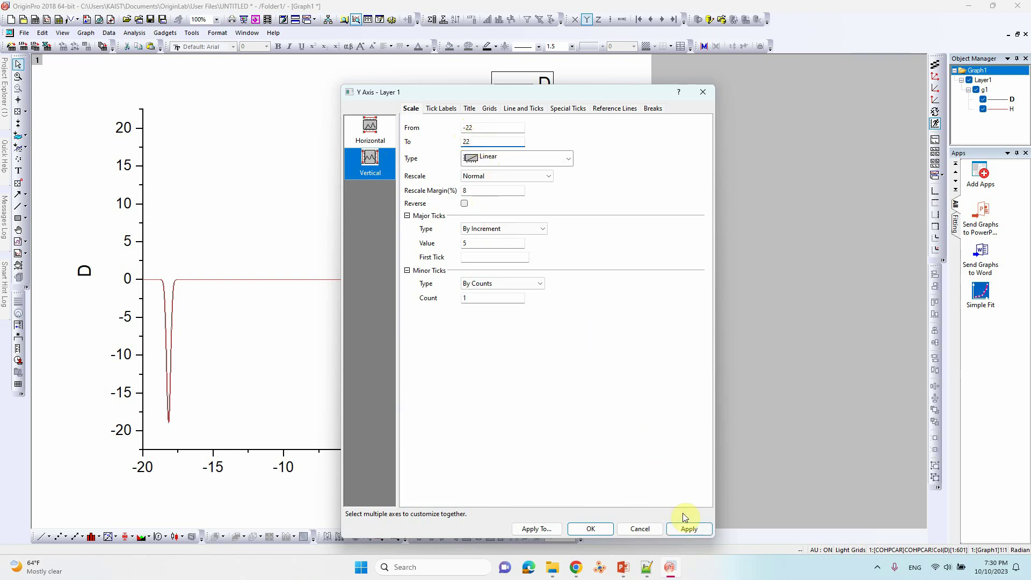
{"action": "left_click", "coordinate": [691, 529]}
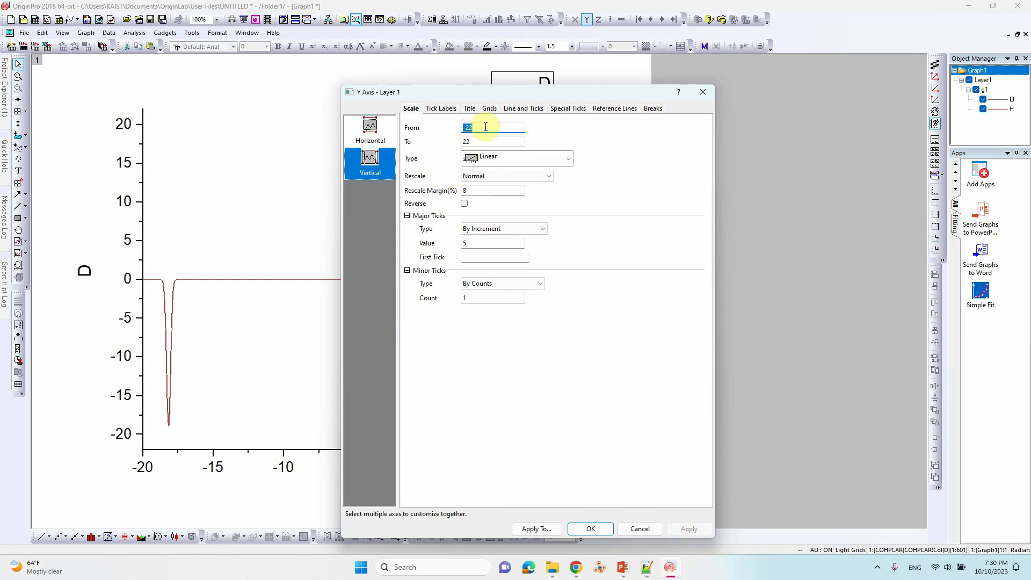
Enable the additional opposite lines for both the X and Y axes to frame the plot.
{"action": "left_click", "coordinate": [489, 107]}
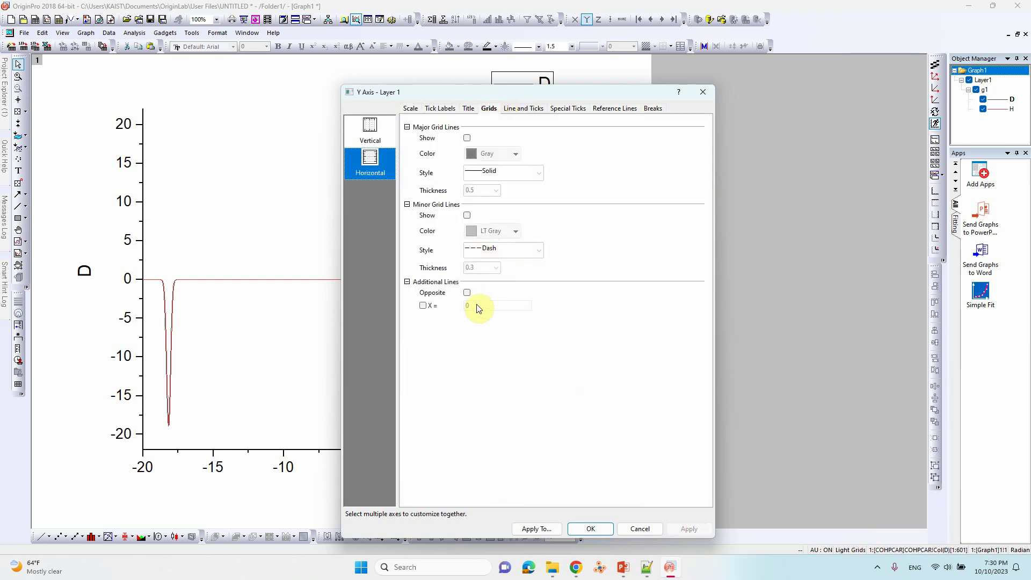
{"action": "left_click", "coordinate": [467, 293]}
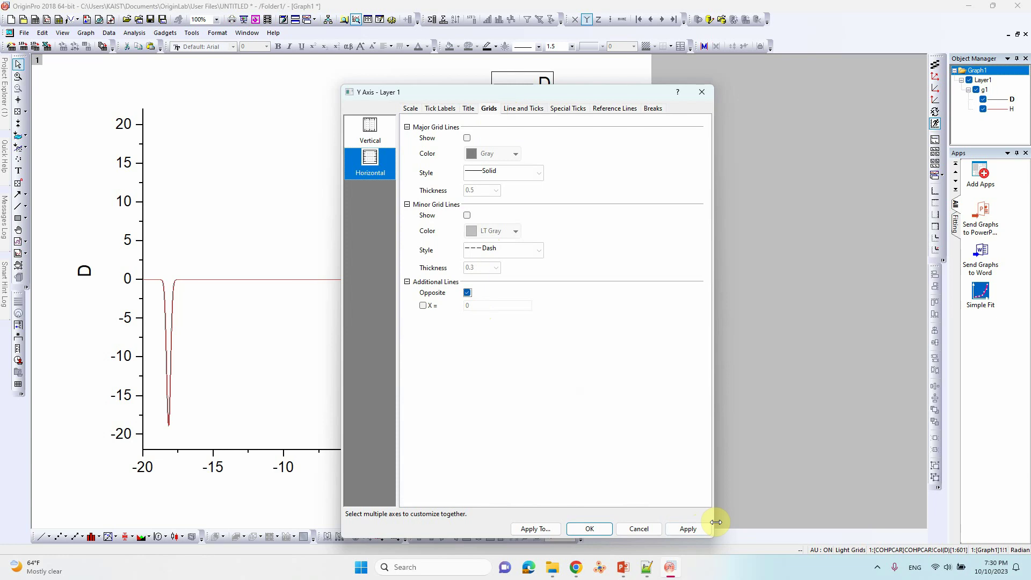
{"action": "left_click", "coordinate": [363, 135]}
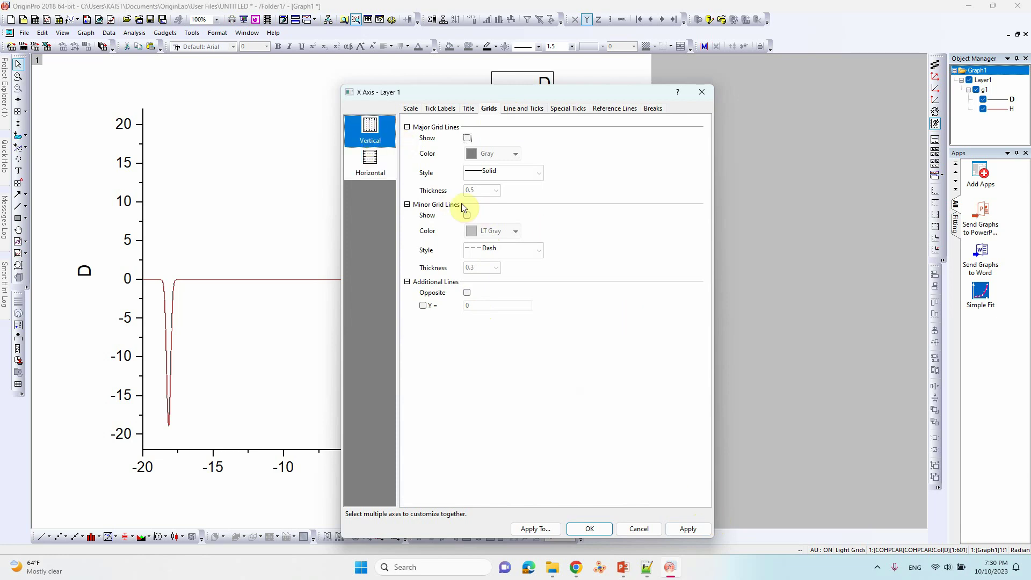
{"action": "left_click", "coordinate": [466, 293]}
{"action": "left_click", "coordinate": [676, 530]}
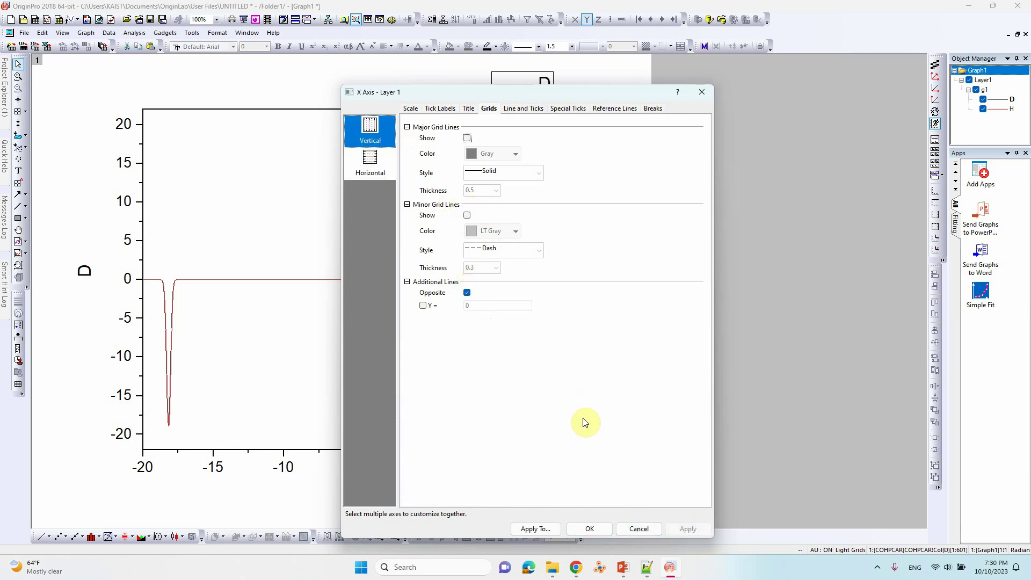
Set the bottom axis line thickness to 2 and apply it.
{"action": "left_click", "coordinate": [520, 108]}
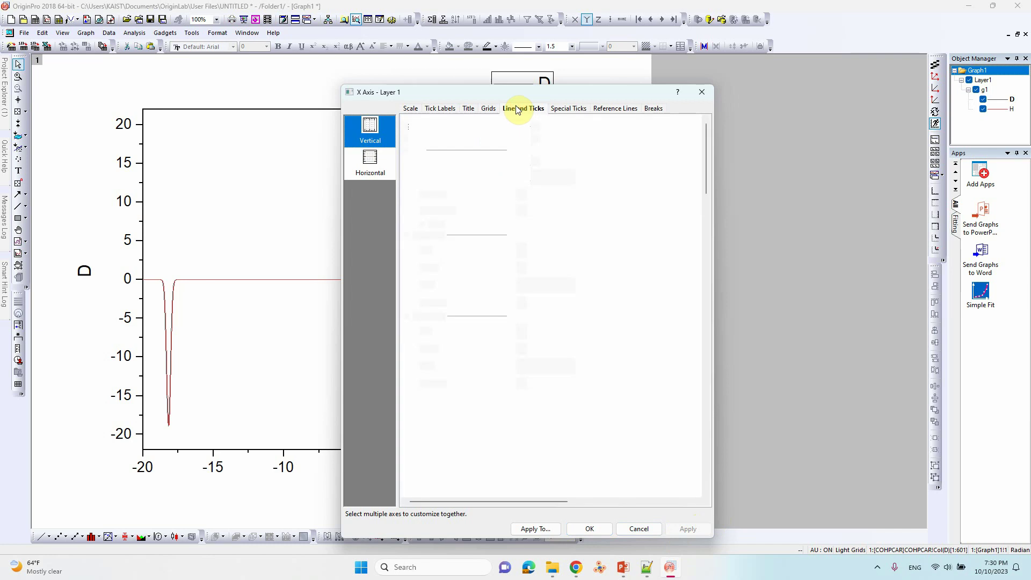
{"action": "left_click", "coordinate": [524, 196]}
{"action": "type", "text": ".5"}
{"action": "left_click_drag", "start_coordinate": [532, 196], "coordinate": [422, 192]}
{"action": "type", "text": "2"}
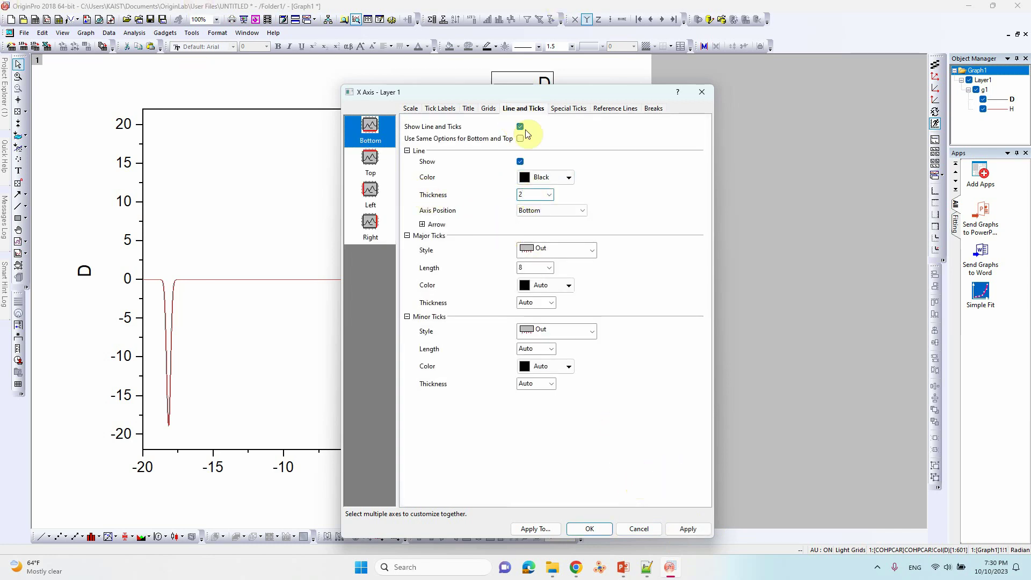
{"action": "left_click", "coordinate": [688, 529]}
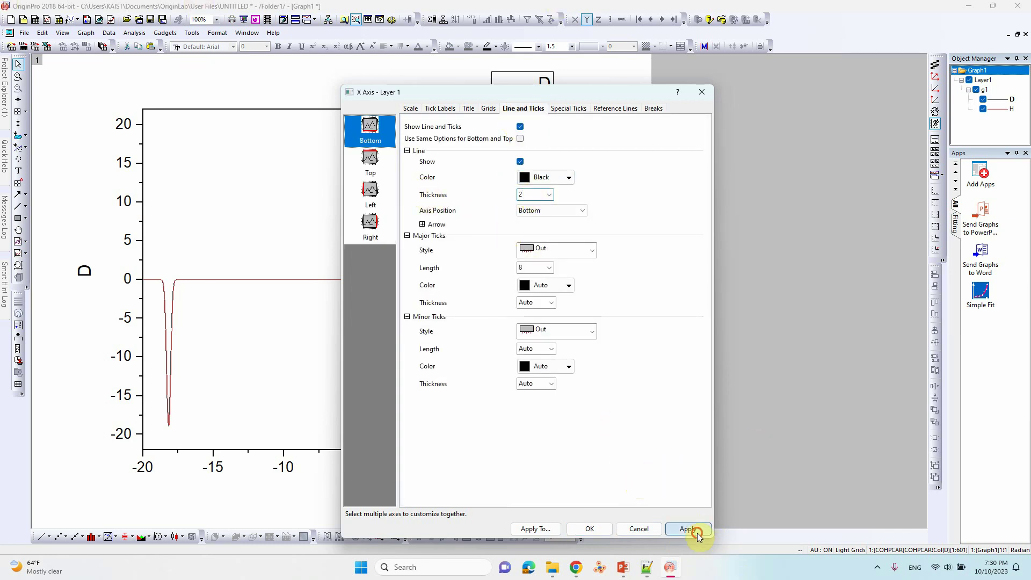
Set the left axis line thickness to 2 and confirm the axis settings.
{"action": "left_click", "coordinate": [370, 161]}
{"action": "left_click", "coordinate": [370, 193]}
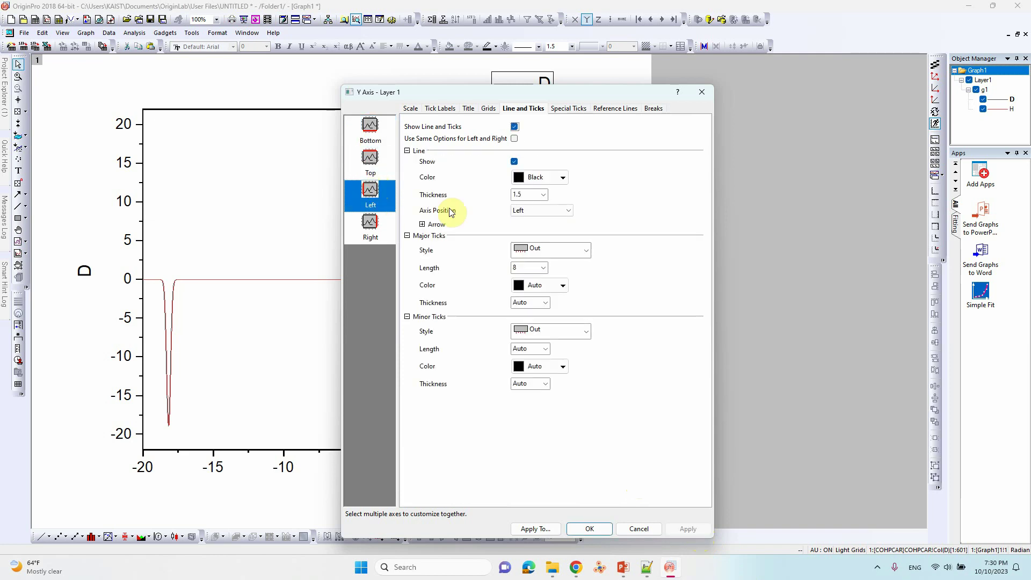
{"action": "double_click", "coordinate": [520, 195]}
{"action": "type", "text": "2"}
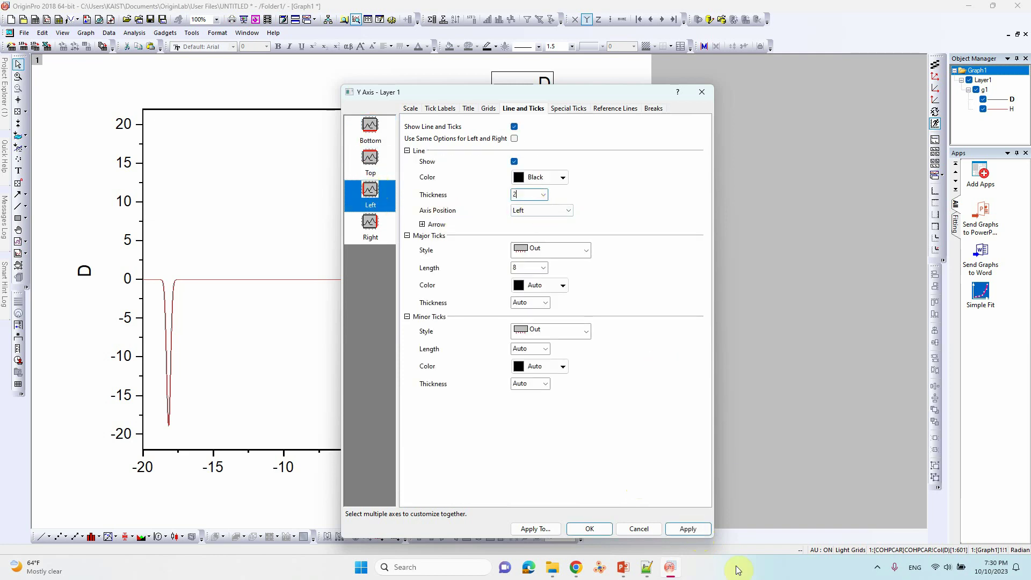
{"action": "left_click", "coordinate": [686, 528]}
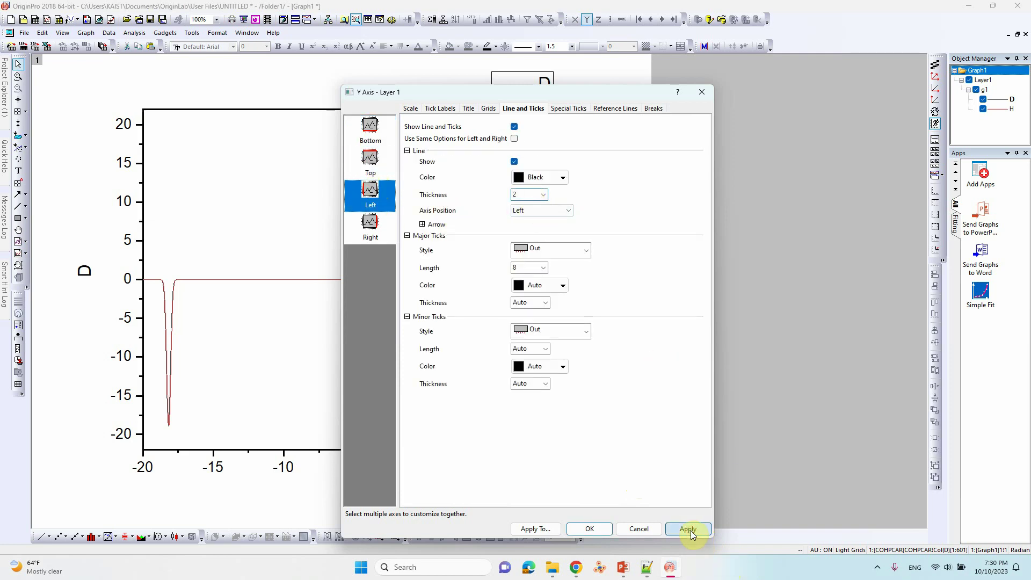
{"action": "left_click", "coordinate": [595, 530]}
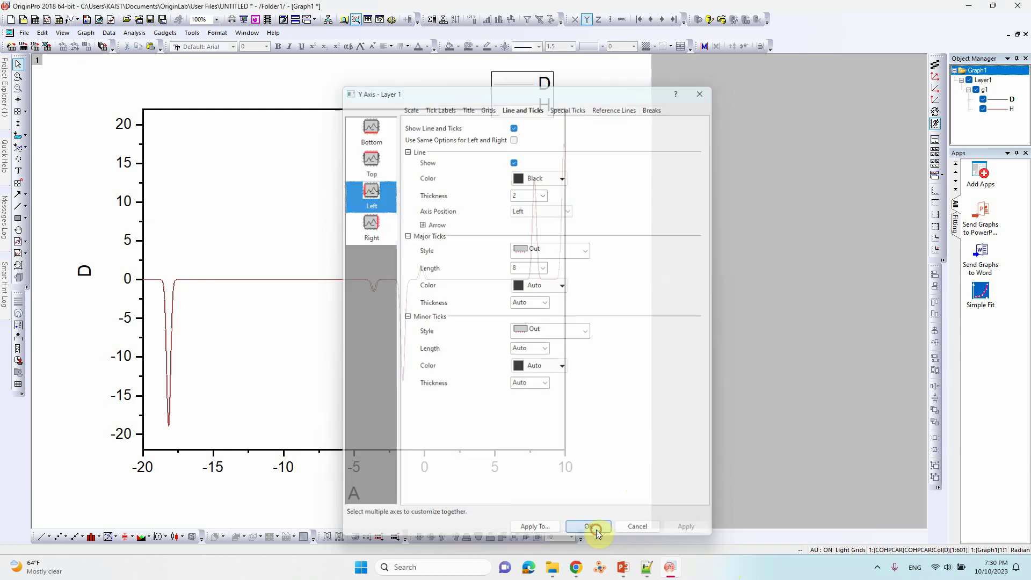
Make the Y axis tick labels bold and increase their font size.
{"action": "left_click", "coordinate": [133, 243]}
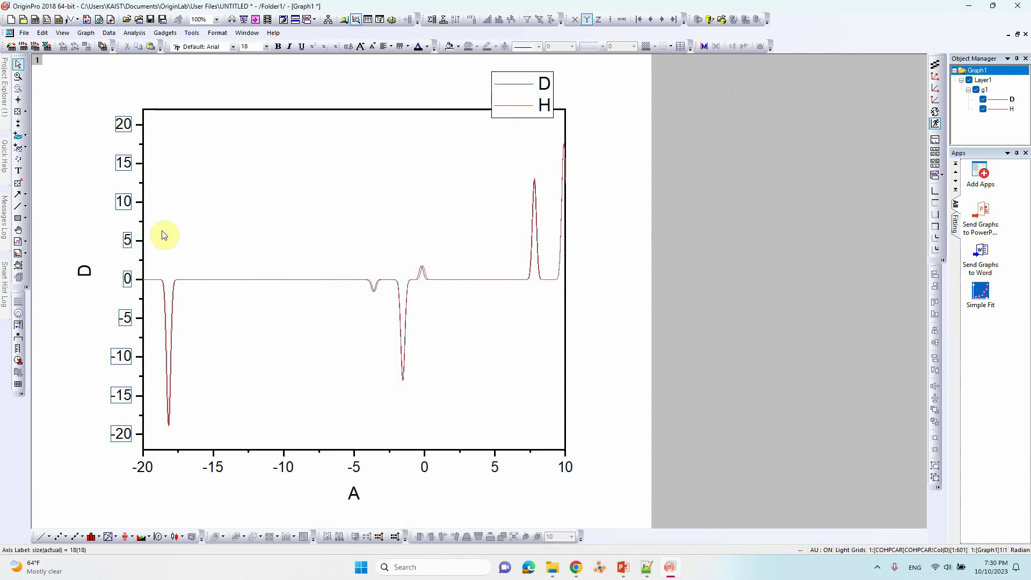
{"action": "left_click", "coordinate": [277, 48]}
{"action": "left_click", "coordinate": [266, 47]}
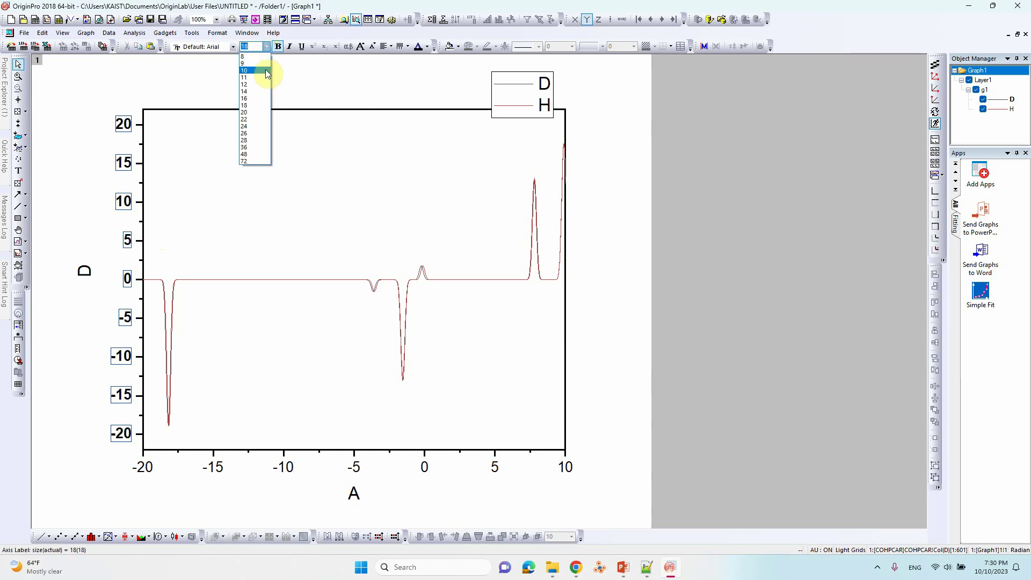
{"action": "left_click", "coordinate": [260, 111]}
Make the X axis tick labels bold and set their font size to 22.
{"action": "left_click", "coordinate": [353, 466]}
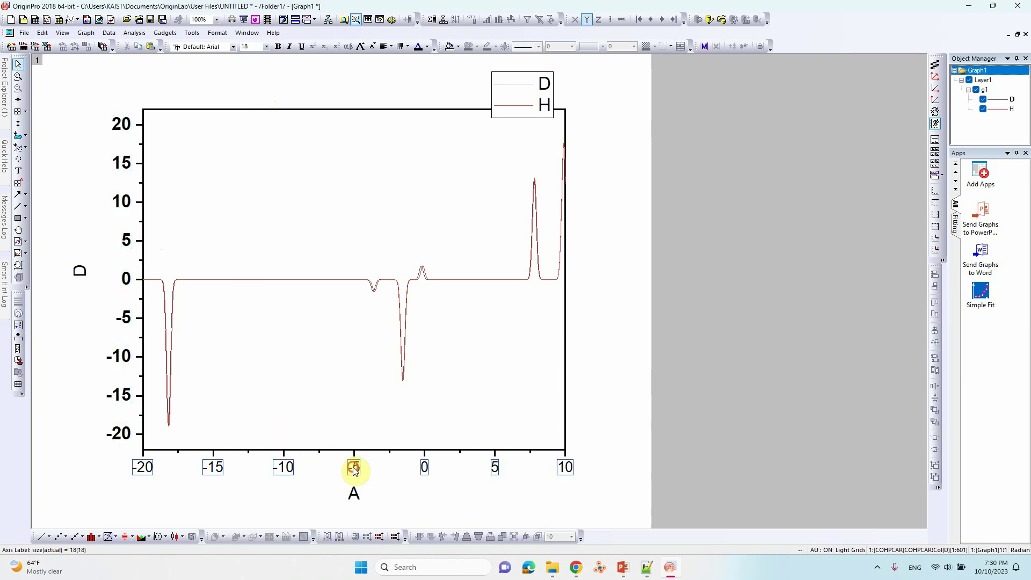
{"action": "left_click", "coordinate": [278, 46]}
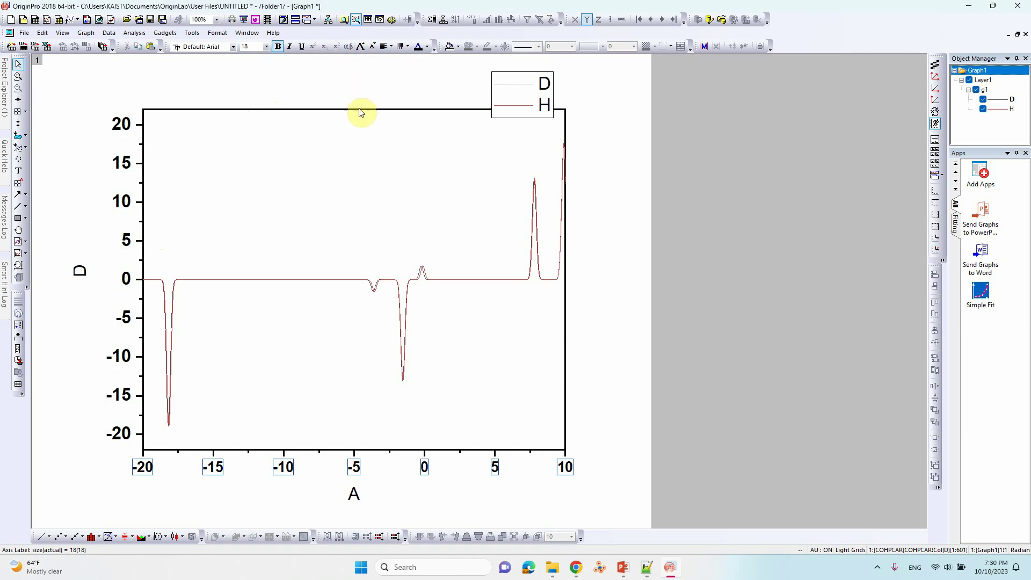
{"action": "left_click", "coordinate": [267, 46]}
{"action": "left_click", "coordinate": [249, 119]}
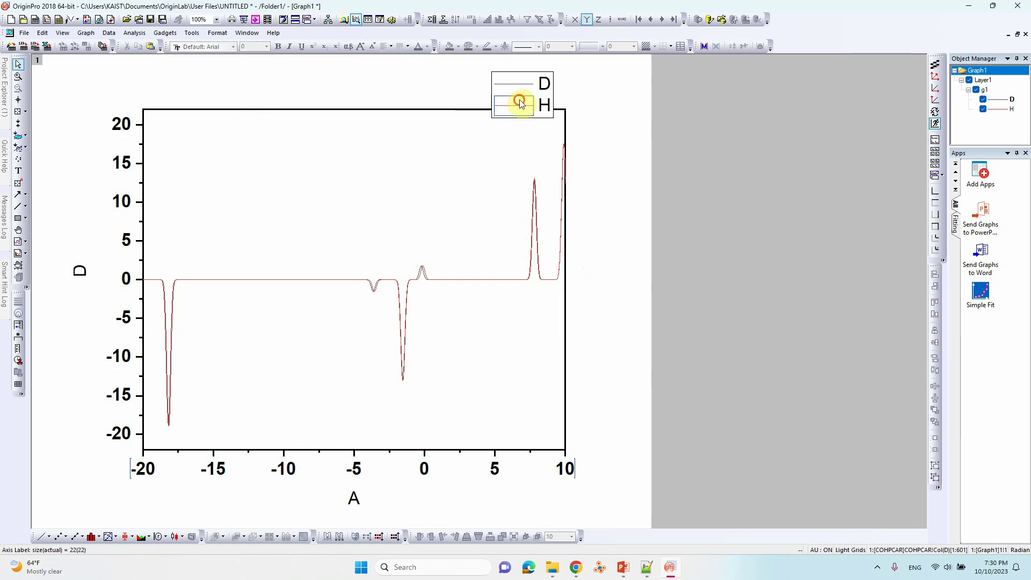
Move the D and H legend outside the plot frame, beyond its upper-right corner.
{"action": "left_click_drag", "start_coordinate": [520, 98], "coordinate": [626, 87]}
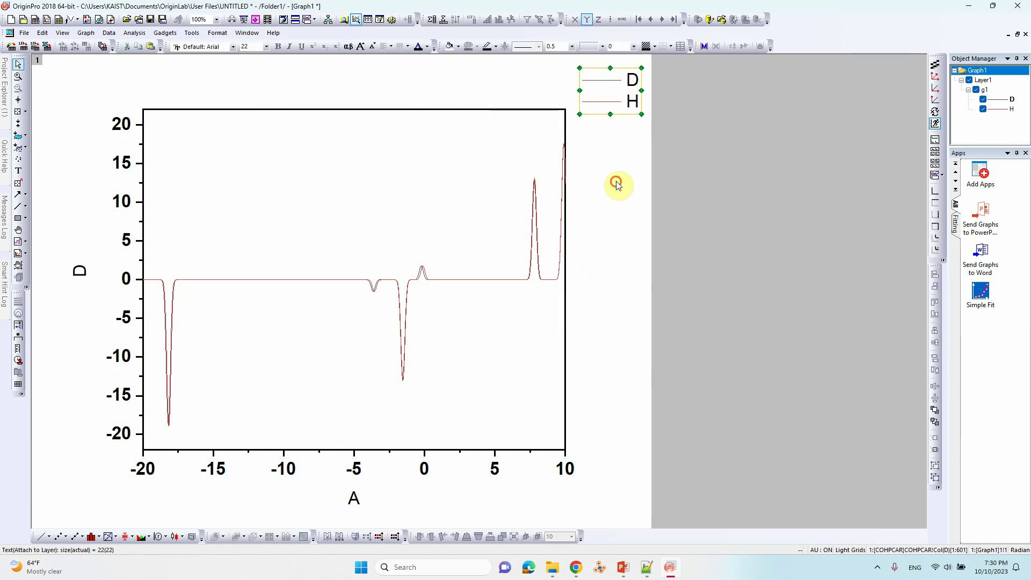
{"action": "left_click", "coordinate": [616, 181]}
Make the grouped plots independently editable and give the D curve a blue line of width 2.
{"action": "double_click", "coordinate": [478, 281]}
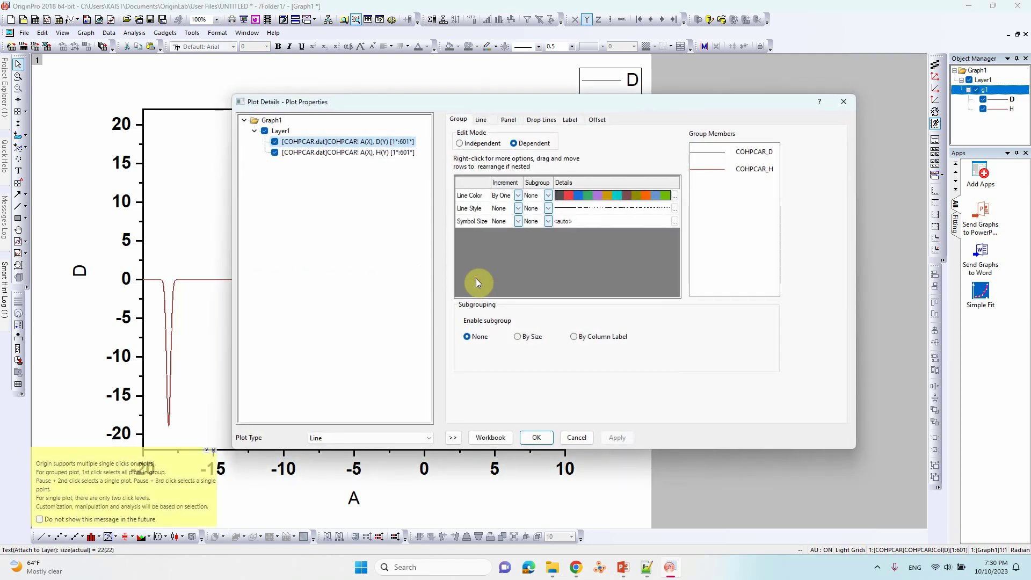
{"action": "left_click", "coordinate": [479, 147]}
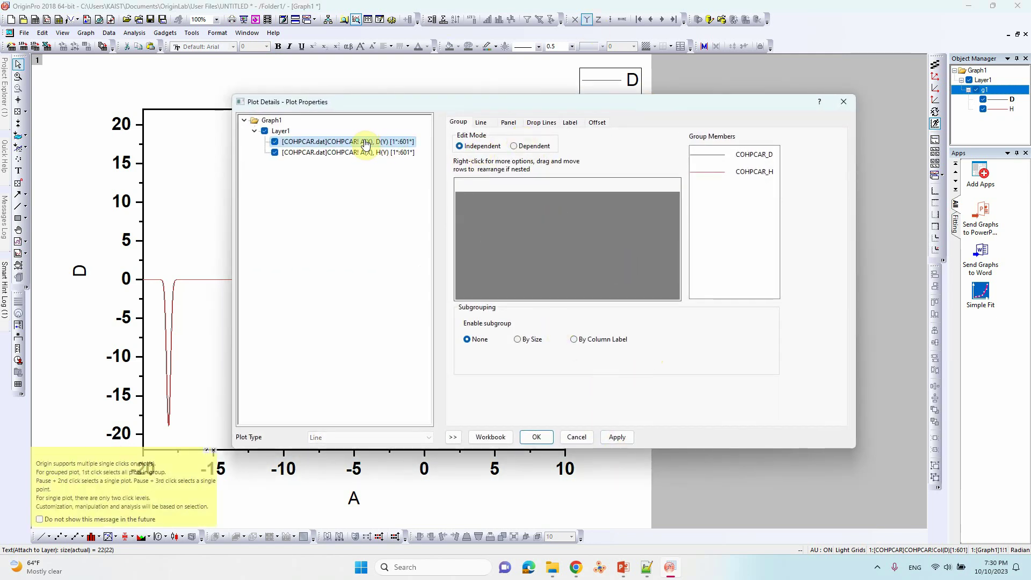
{"action": "left_click", "coordinate": [483, 123]}
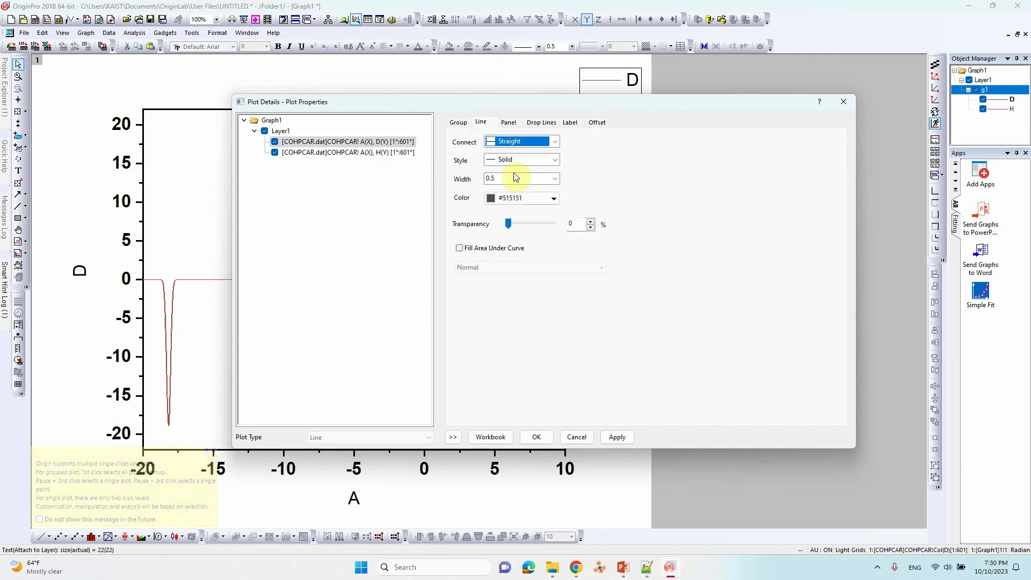
{"action": "left_click", "coordinate": [513, 199]}
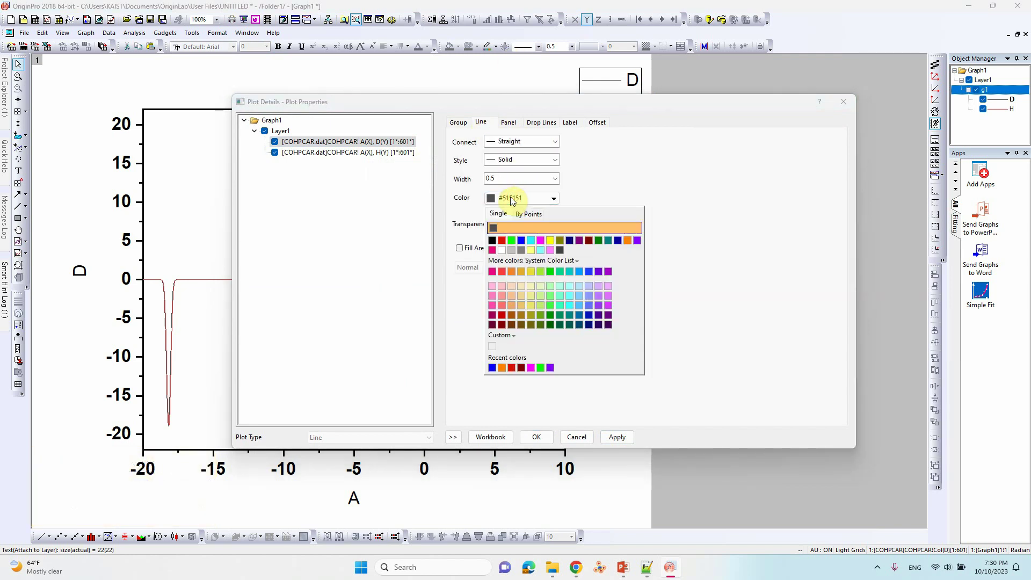
{"action": "left_click", "coordinate": [521, 240]}
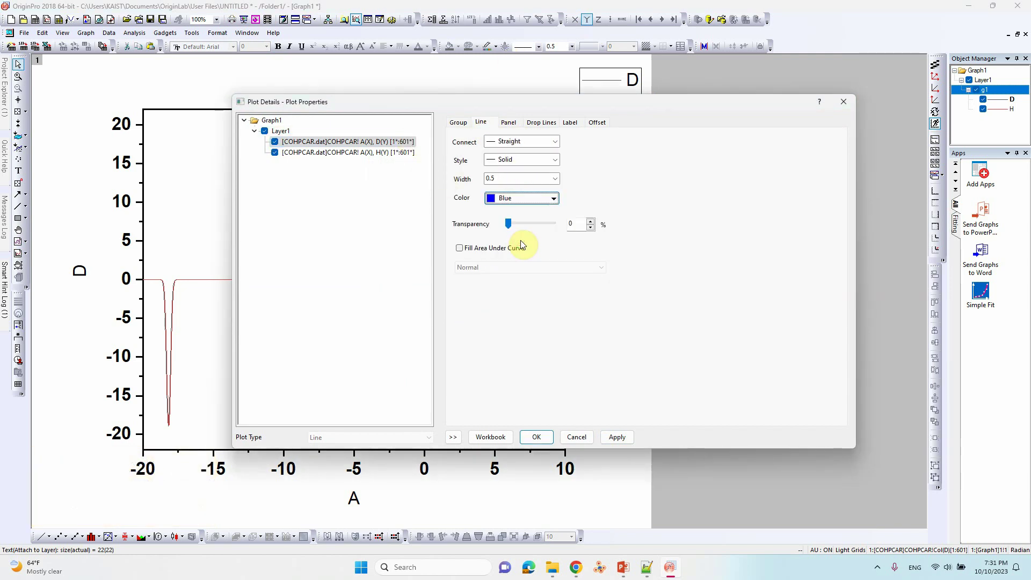
{"action": "left_click", "coordinate": [503, 179]}
{"action": "type", "text": "2"}
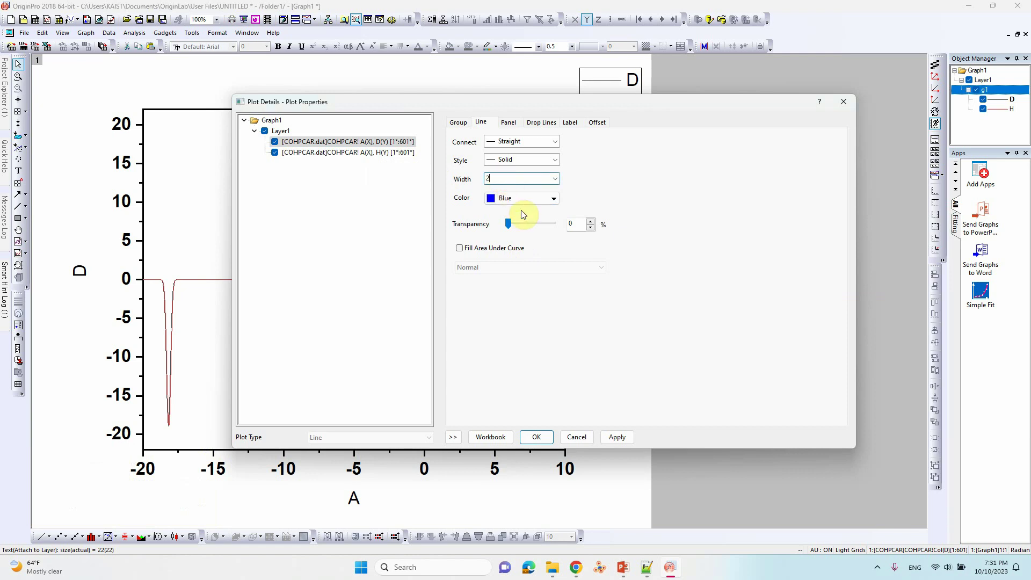
Give the H curve a red line of width 2 and apply the plot settings.
{"action": "left_click", "coordinate": [391, 154]}
{"action": "left_click", "coordinate": [520, 179]}
{"action": "type", "text": "2"}
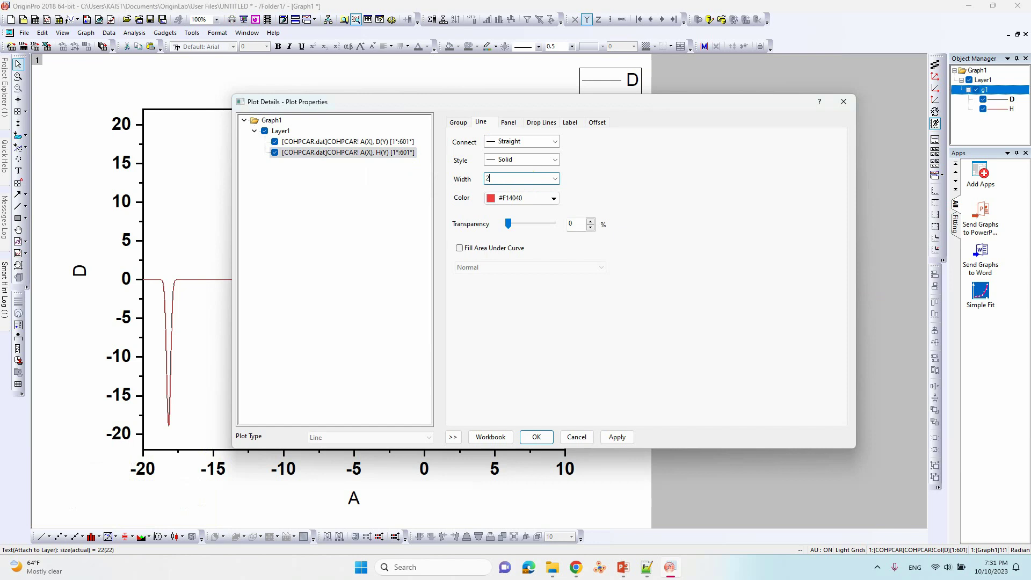
{"action": "left_click", "coordinate": [524, 198]}
{"action": "left_click", "coordinate": [502, 236]}
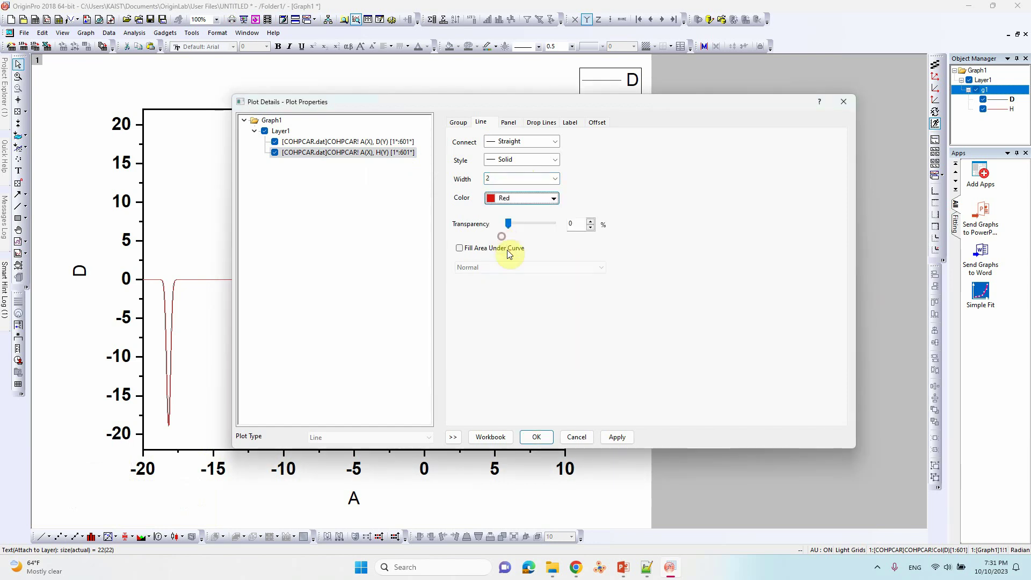
{"action": "left_click", "coordinate": [617, 437]}
{"action": "left_click", "coordinate": [544, 438]}
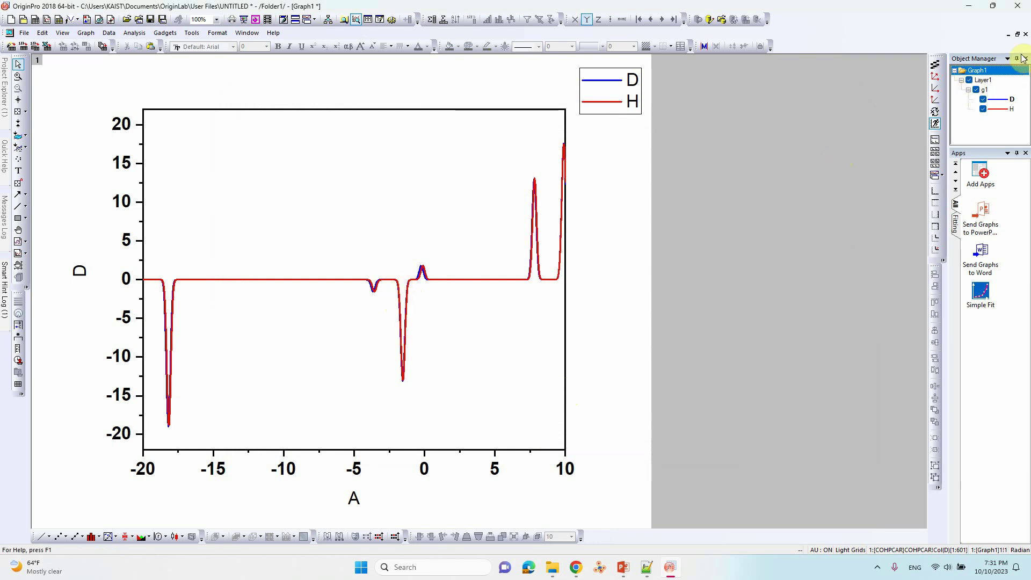
Return to the COHPCAR worksheet and set the first value of column A(X) to -20.
{"action": "left_click", "coordinate": [1016, 34]}
{"action": "left_click_drag", "start_coordinate": [218, 117], "coordinate": [534, 129]}
{"action": "left_click", "coordinate": [222, 74]}
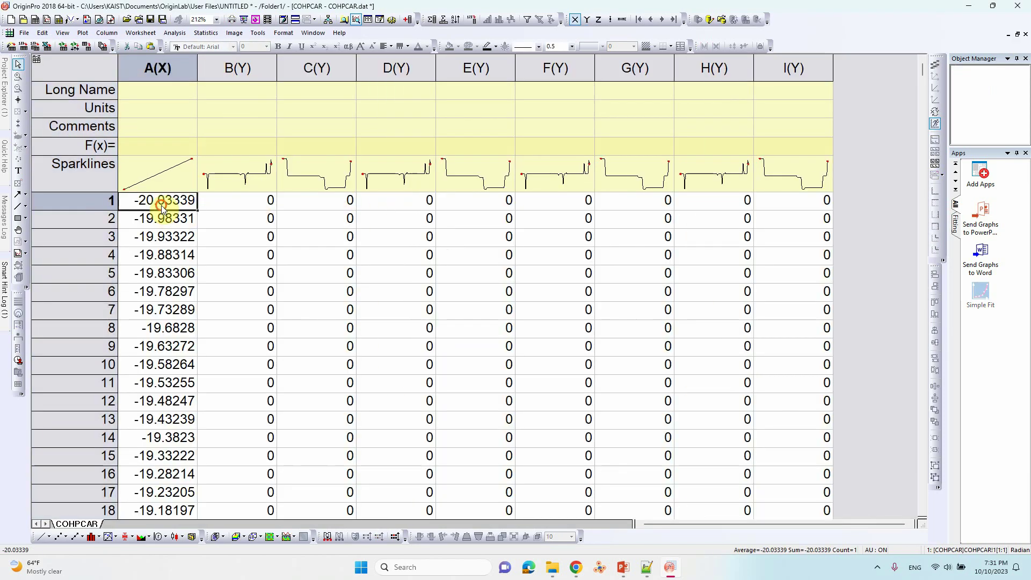
{"action": "left_click", "coordinate": [162, 207]}
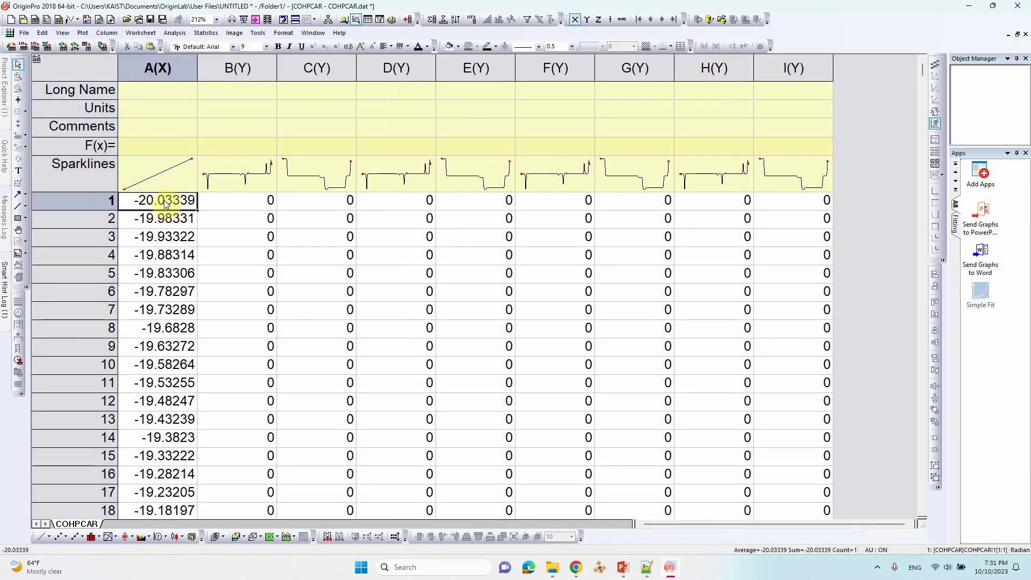
{"action": "key", "text": "BackSpace"}
{"action": "type", "text": "-20"}
{"action": "key", "text": "Return"}
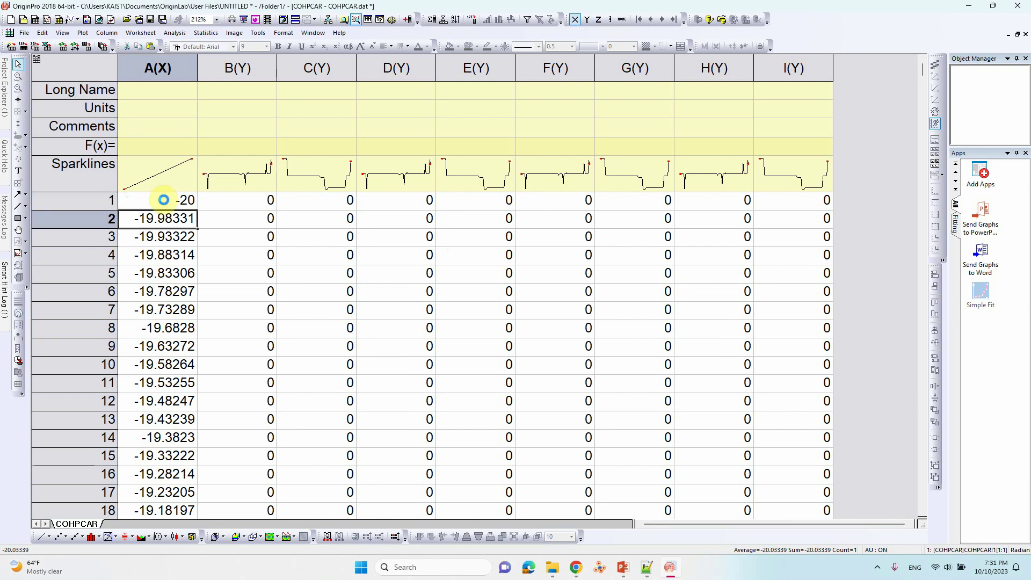
Go to the last data rows of the COHPCAR worksheet.
{"action": "scroll", "coordinate": [510, 178], "scroll_direction": "down", "scroll_amount": 11}
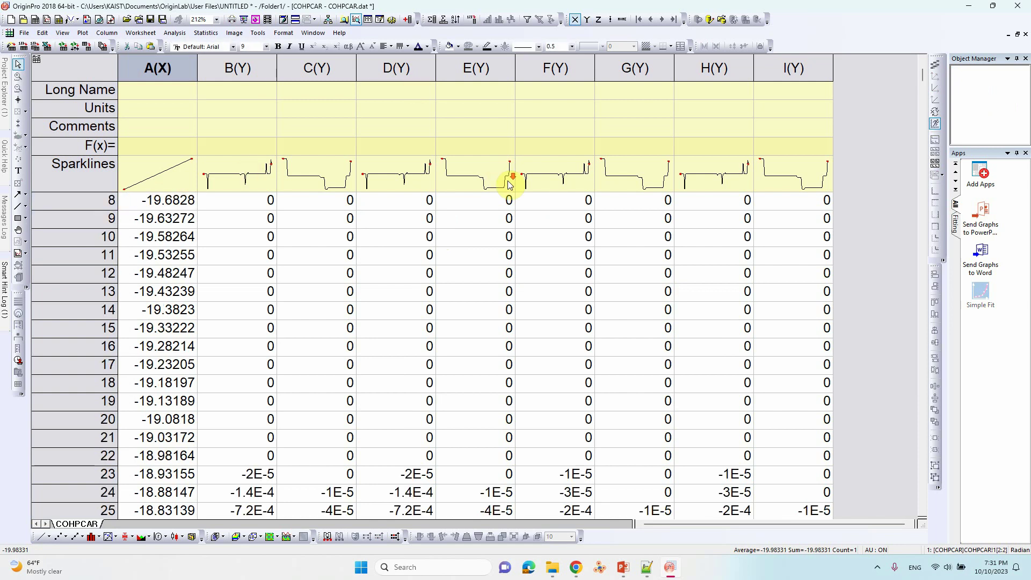
{"action": "mouse_move", "coordinate": [509, 173]}
{"action": "scroll", "coordinate": [496, 177], "scroll_direction": "down", "scroll_amount": 1}
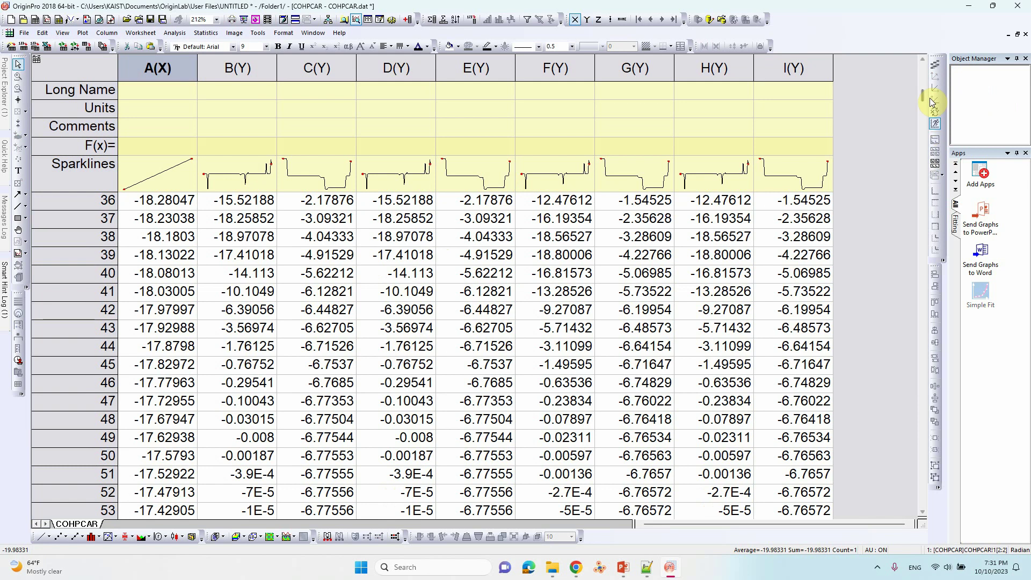
{"action": "left_click_drag", "start_coordinate": [922, 98], "coordinate": [899, 511]}
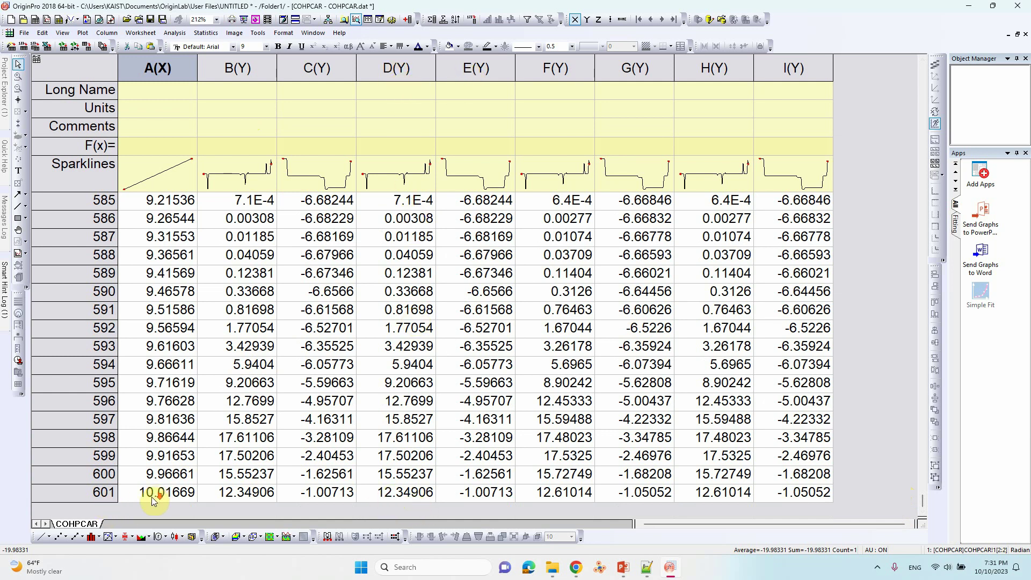
{"action": "scroll", "coordinate": [573, 387], "scroll_direction": "down", "scroll_amount": 2, "text": "ctrl"}
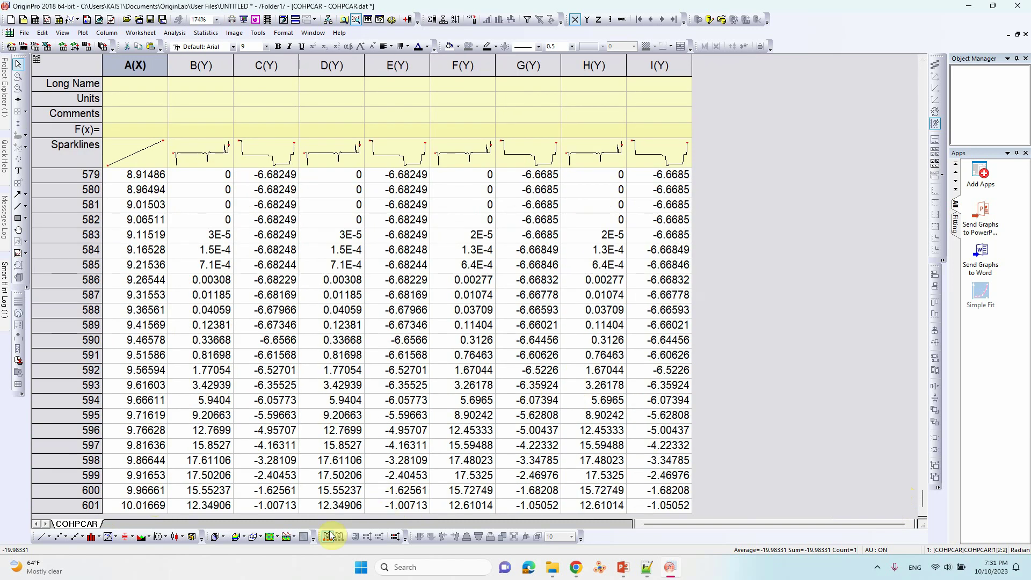
{"action": "left_click", "coordinate": [129, 505]}
{"action": "right_click", "coordinate": [129, 508]}
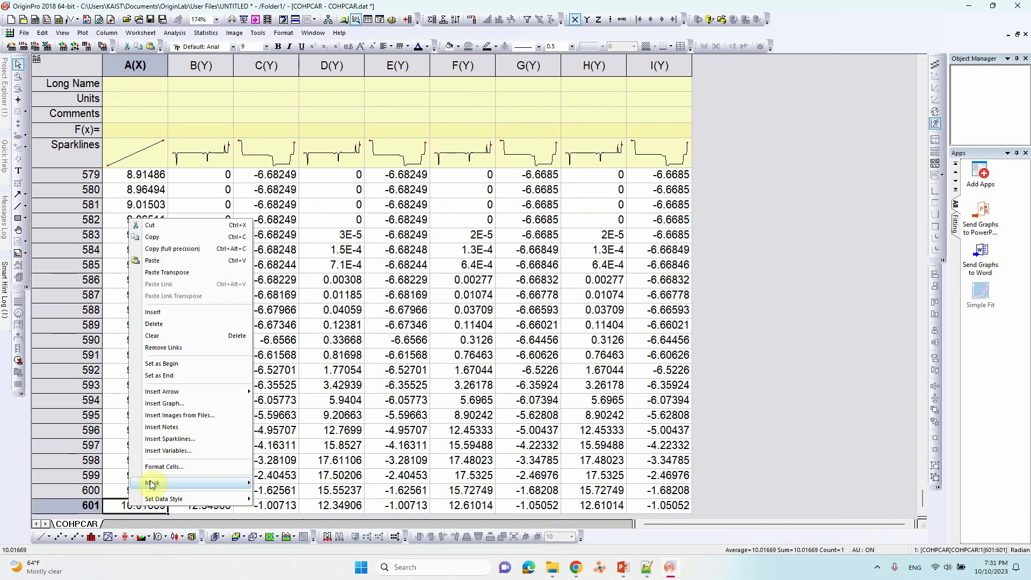
{"action": "mouse_move", "coordinate": [145, 498]}
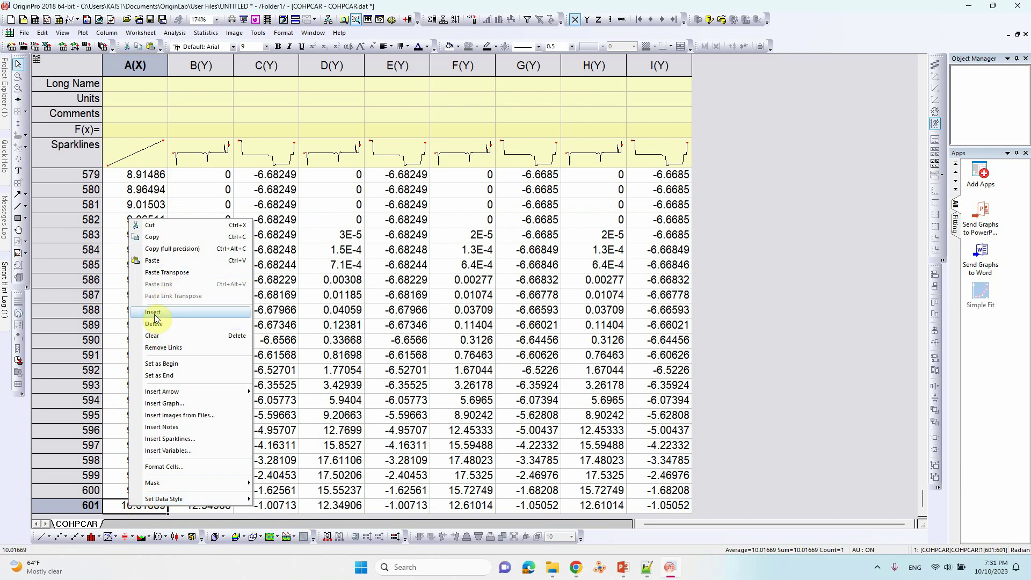
{"action": "left_click", "coordinate": [134, 513]}
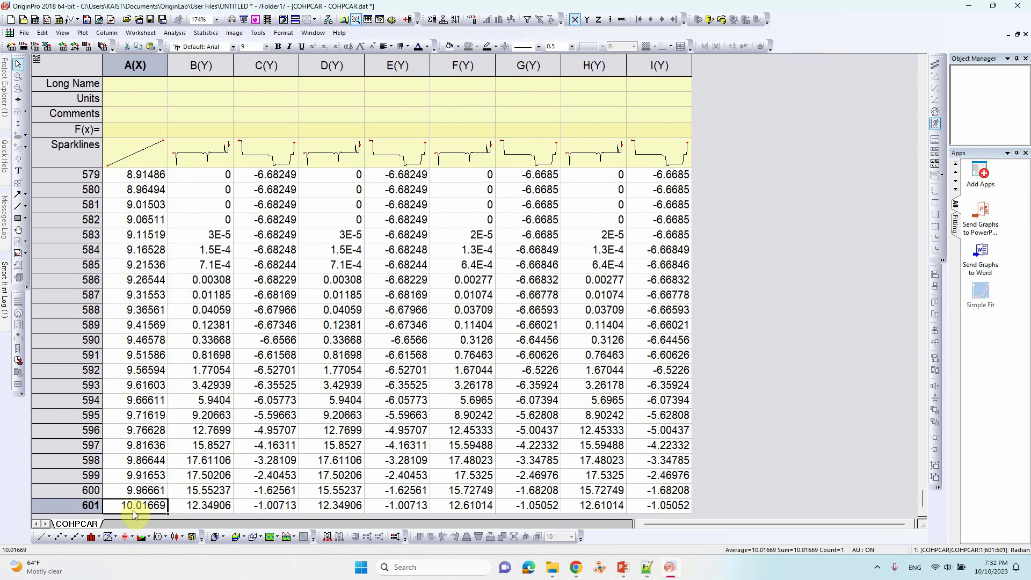
Add a closing data point in row 602 with 10 in column A and 0 in columns D and H.
{"action": "scroll", "coordinate": [133, 510], "scroll_direction": "down", "scroll_amount": 3}
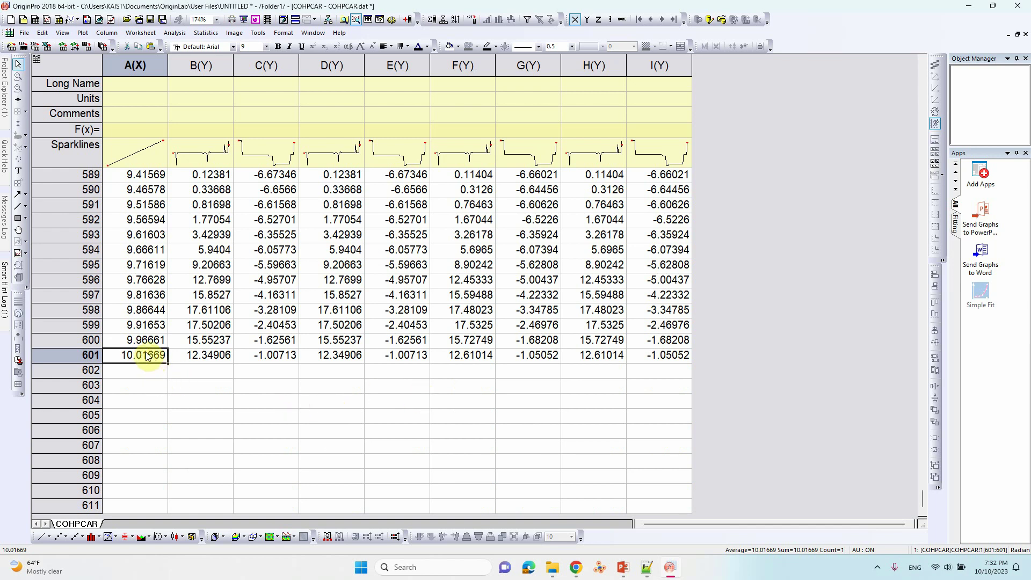
{"action": "left_click", "coordinate": [150, 371]}
{"action": "type", "text": "10"}
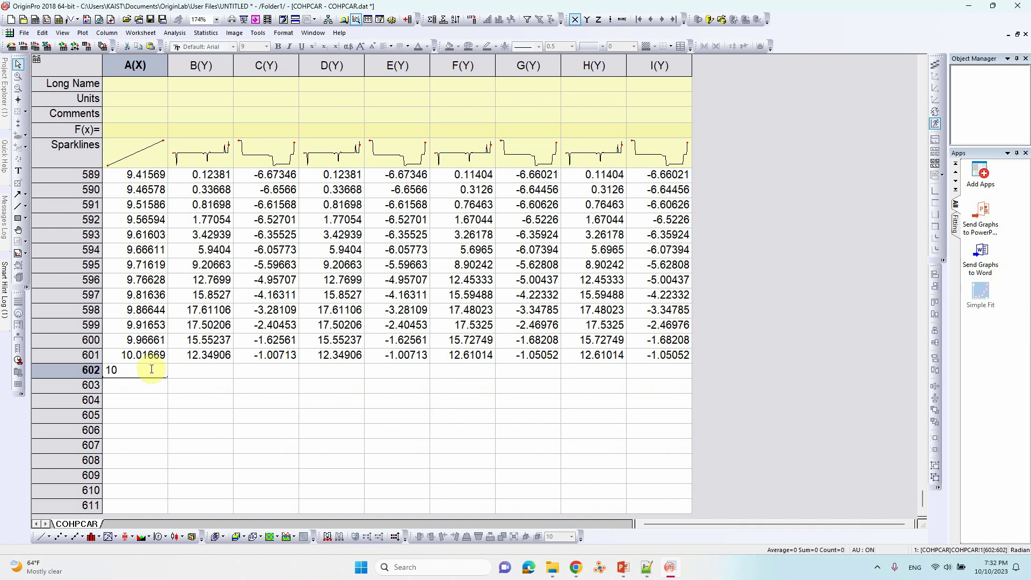
{"action": "key", "text": "Return"}
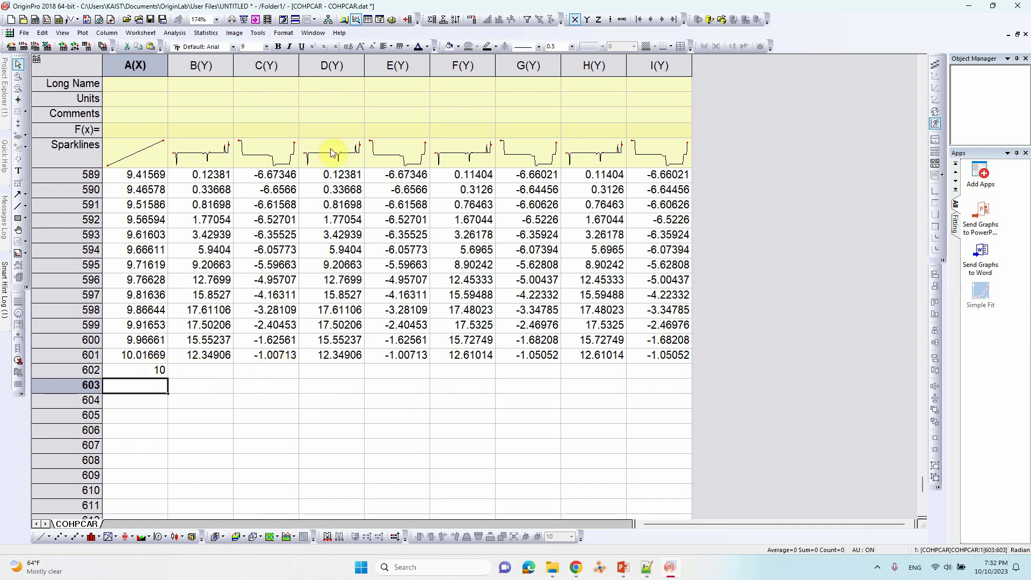
{"action": "left_click", "coordinate": [346, 372]}
{"action": "type", "text": "0"}
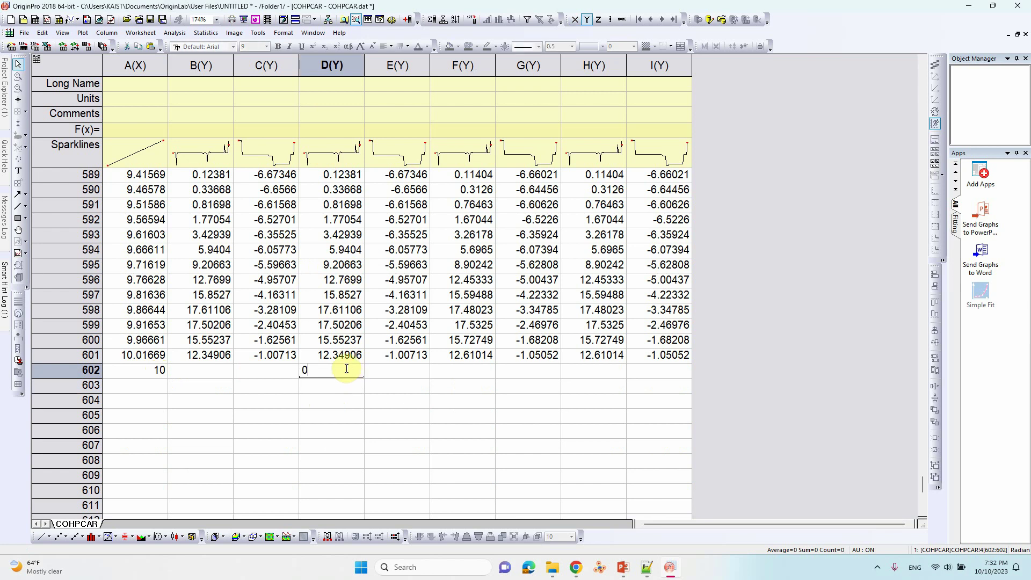
{"action": "key", "text": "Return"}
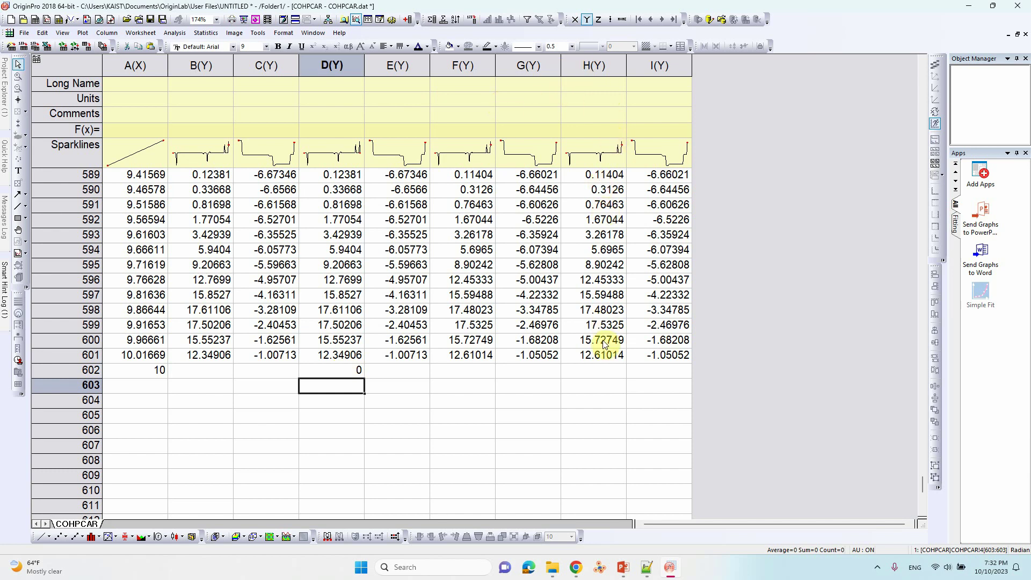
{"action": "left_click", "coordinate": [591, 373]}
{"action": "type", "text": "0"}
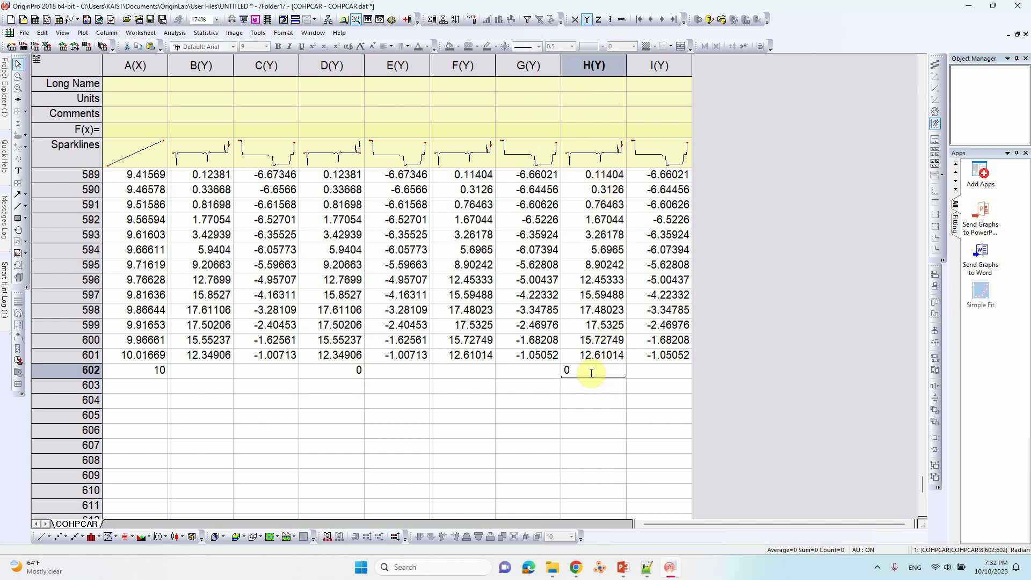
{"action": "key", "text": "Return"}
Return to the graph and fill the area under the D curve using the "Inclusive broken by missing values" mode.
{"action": "scroll", "coordinate": [778, 261], "scroll_direction": "up", "scroll_amount": 5}
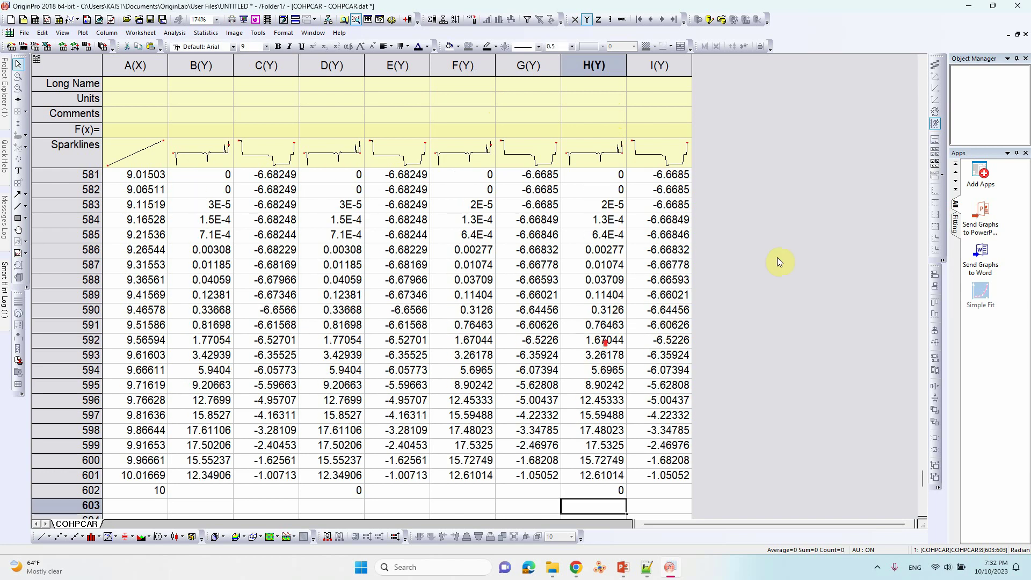
{"action": "left_click", "coordinate": [1016, 35]}
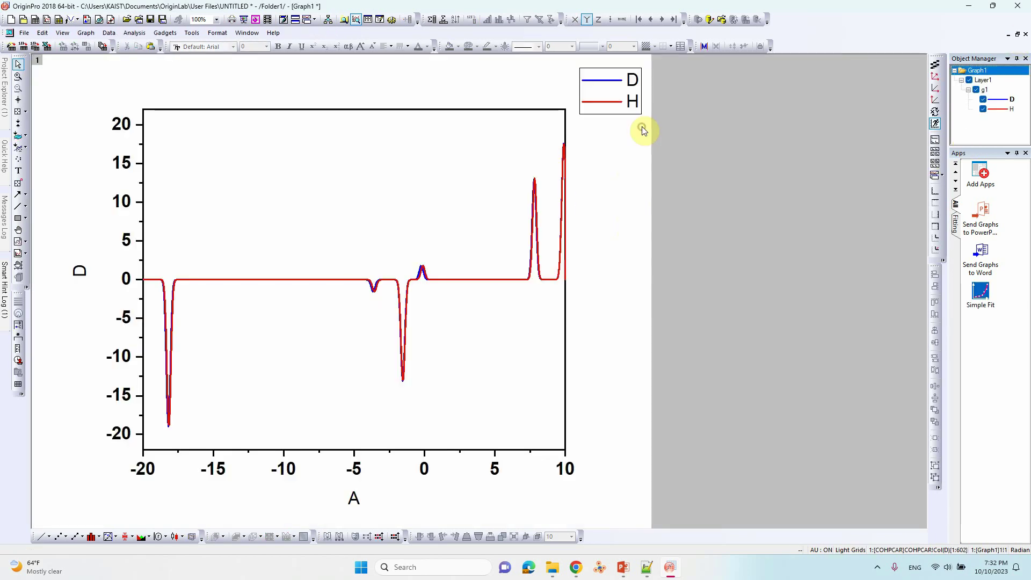
{"action": "left_click", "coordinate": [640, 127]}
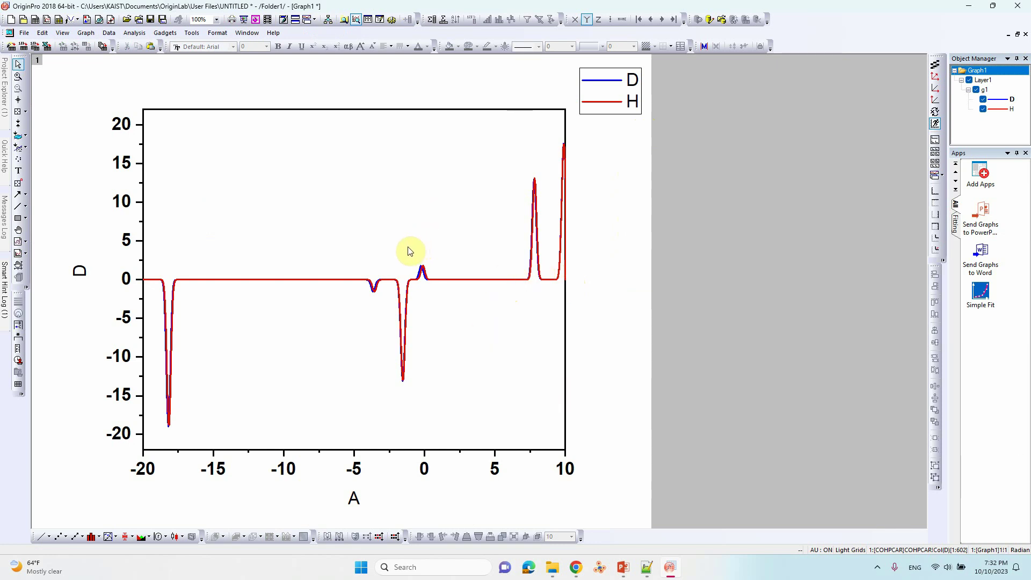
{"action": "double_click", "coordinate": [531, 275]}
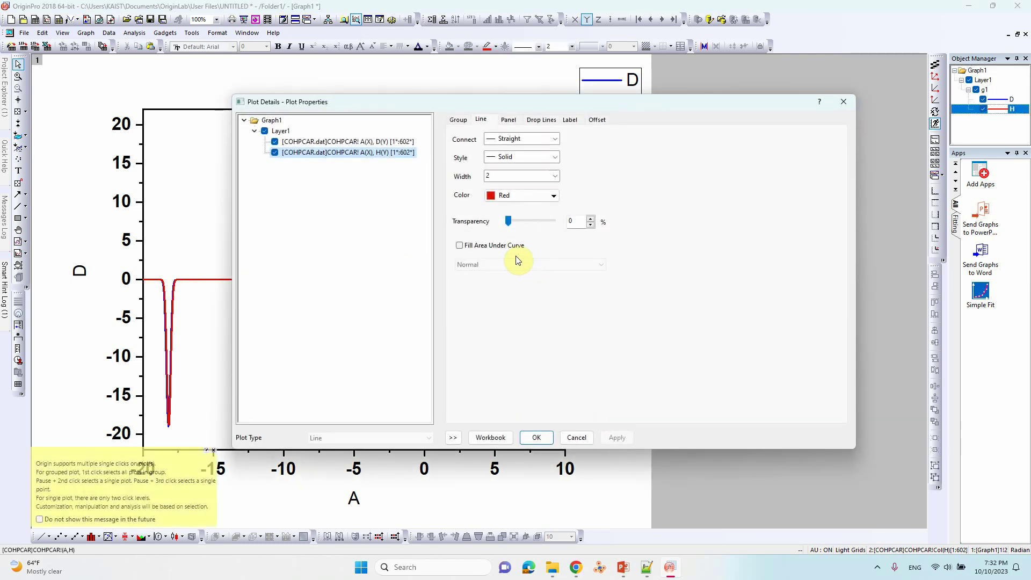
{"action": "left_click", "coordinate": [325, 143]}
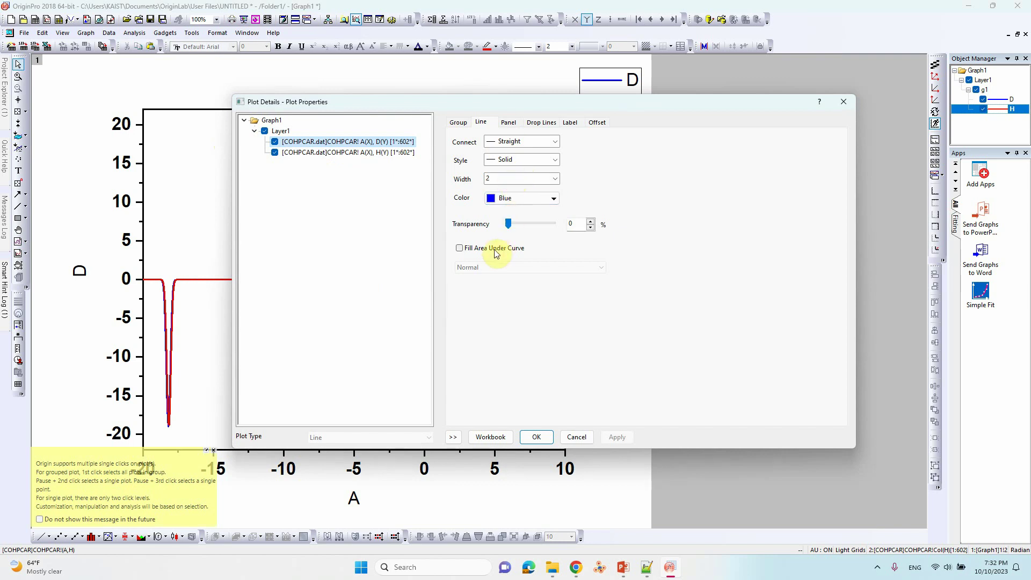
{"action": "left_click", "coordinate": [459, 248]}
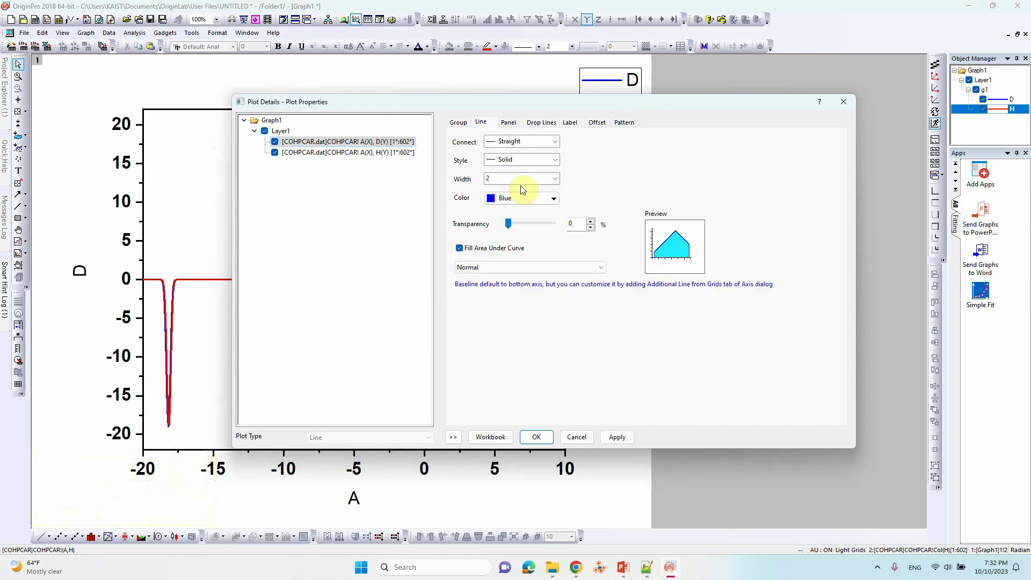
{"action": "left_click", "coordinate": [493, 268]}
{"action": "left_click", "coordinate": [491, 276]}
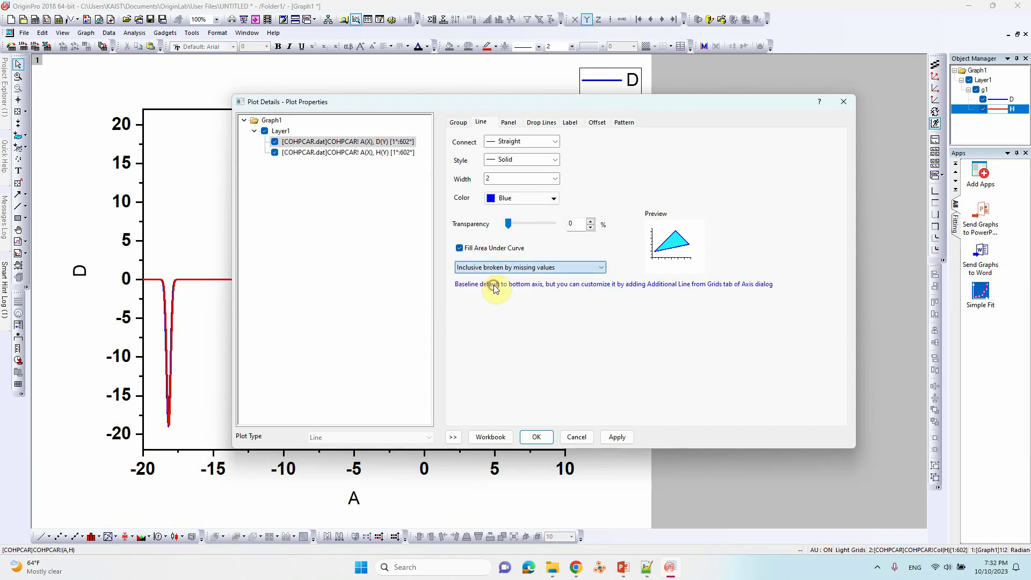
{"action": "left_click", "coordinate": [617, 437]}
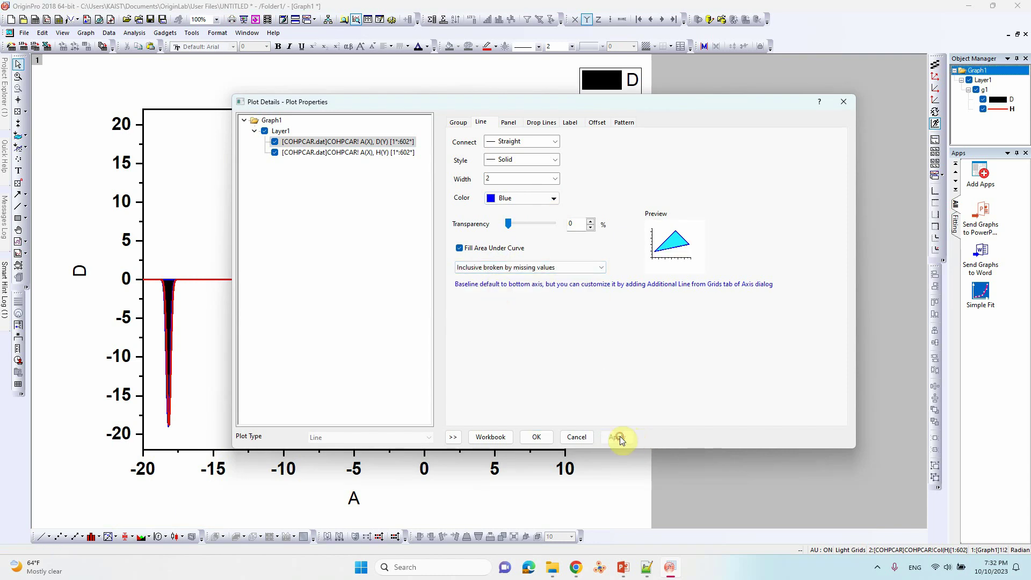
{"action": "left_click", "coordinate": [532, 436]}
Set the fill color of the area under the D curve to Blue.
{"action": "double_click", "coordinate": [599, 78]}
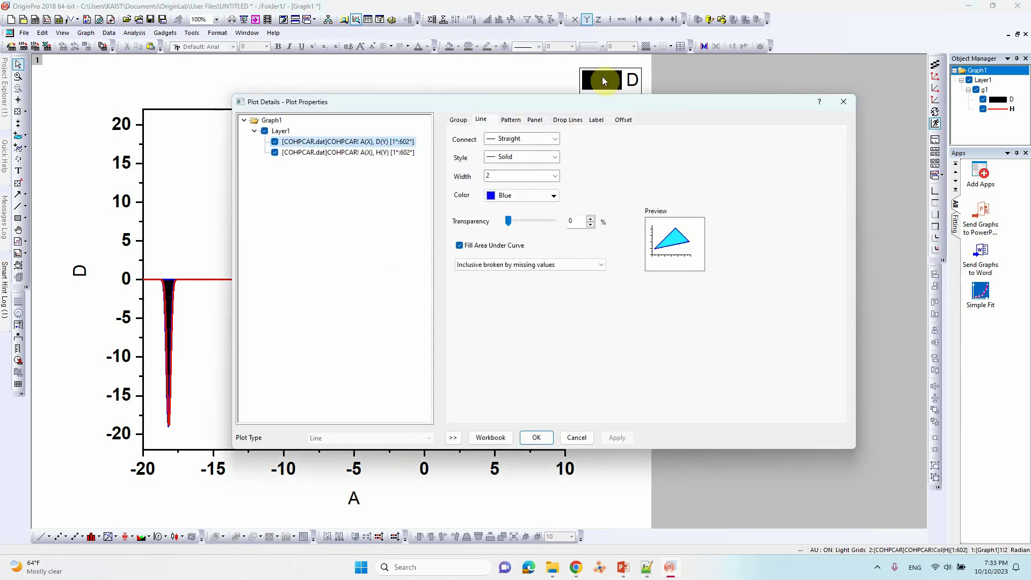
{"action": "left_click", "coordinate": [511, 119]}
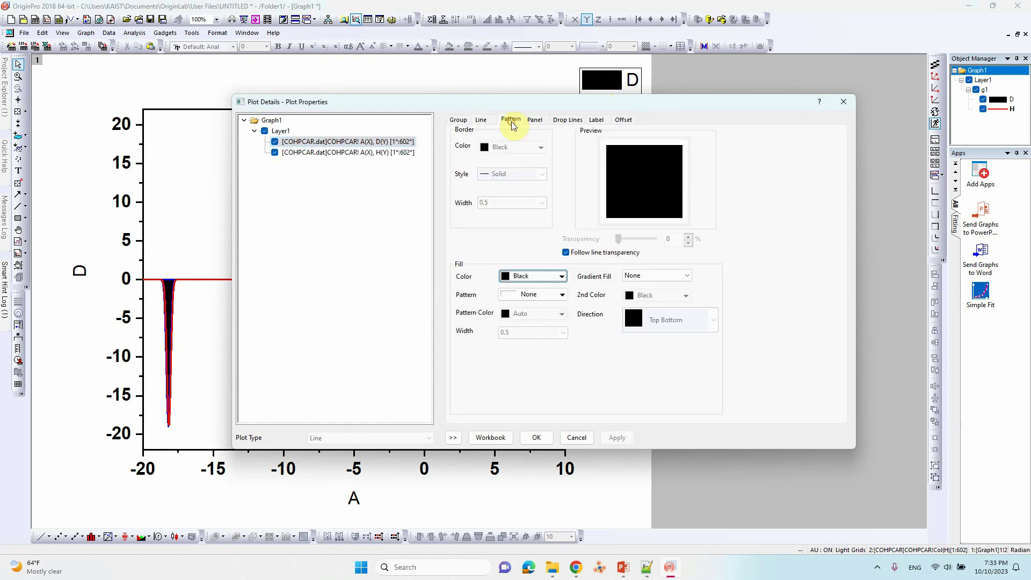
{"action": "left_click", "coordinate": [539, 276]}
{"action": "left_click", "coordinate": [536, 317]}
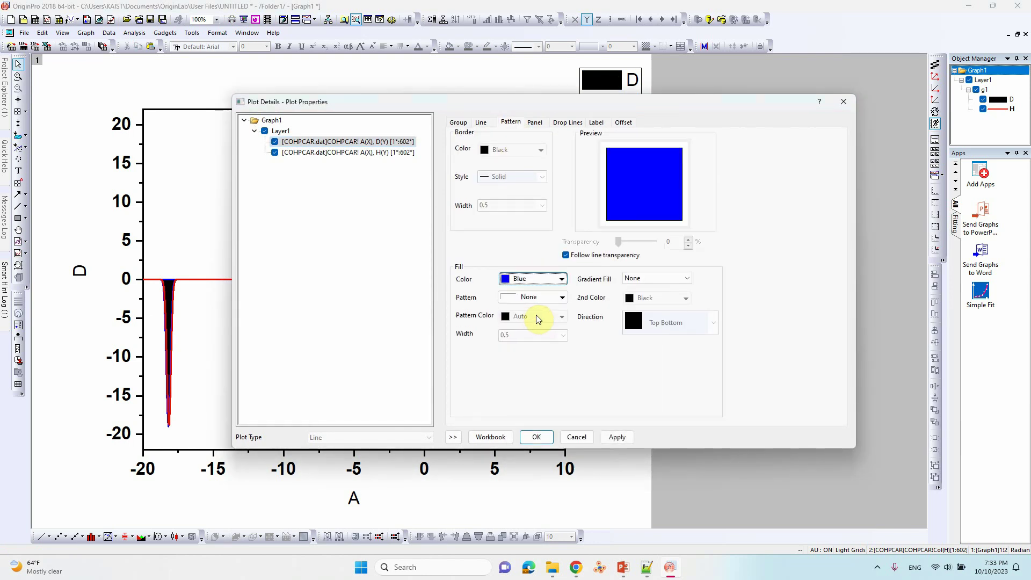
{"action": "left_click", "coordinate": [536, 437]}
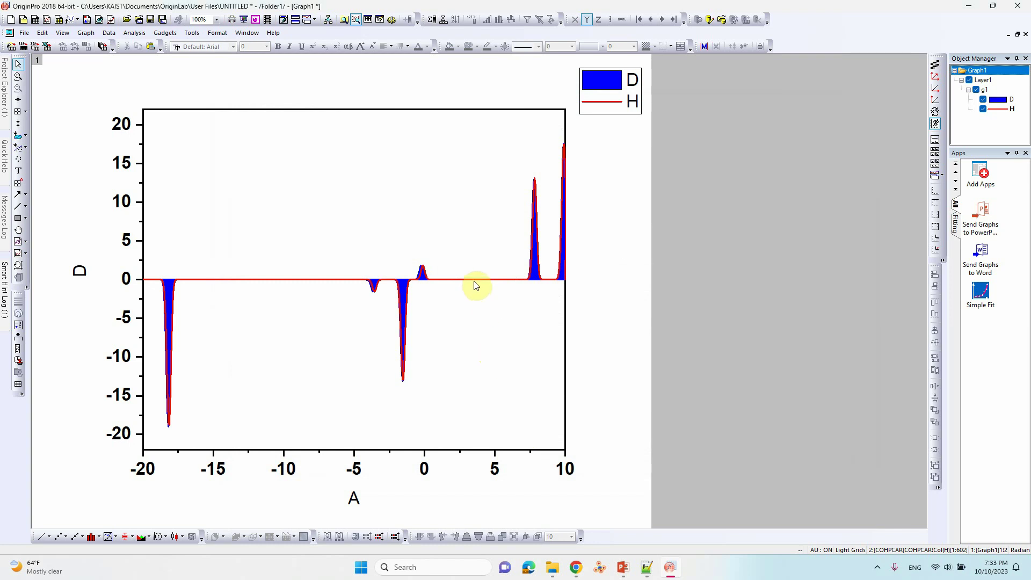
{"action": "left_click", "coordinate": [474, 285]}
Fill the area under the H curve using the "Inclusive broken by missing values" mode.
{"action": "double_click", "coordinate": [601, 102]}
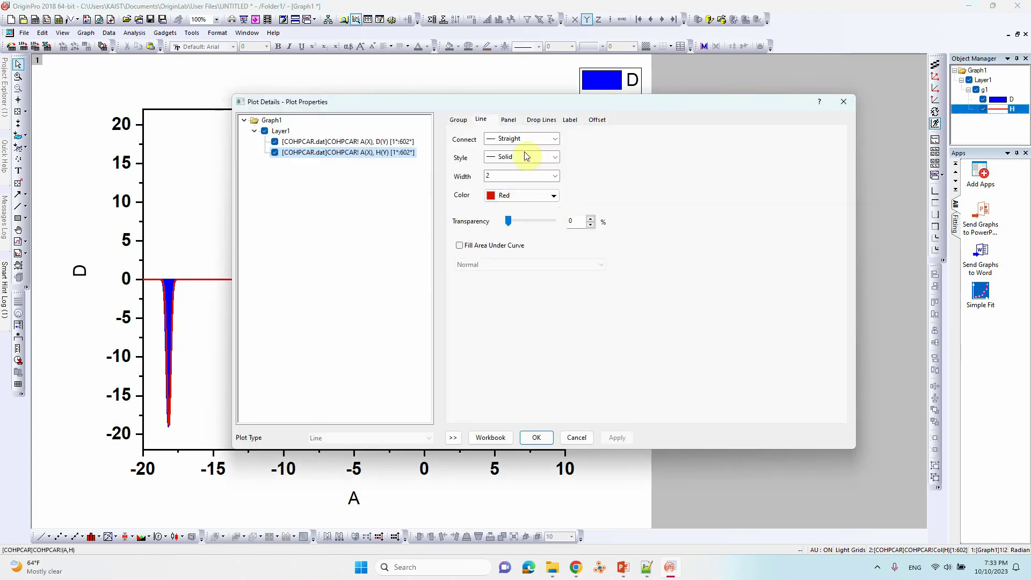
{"action": "left_click", "coordinate": [482, 247]}
{"action": "left_click", "coordinate": [485, 265]}
{"action": "left_click", "coordinate": [491, 286]}
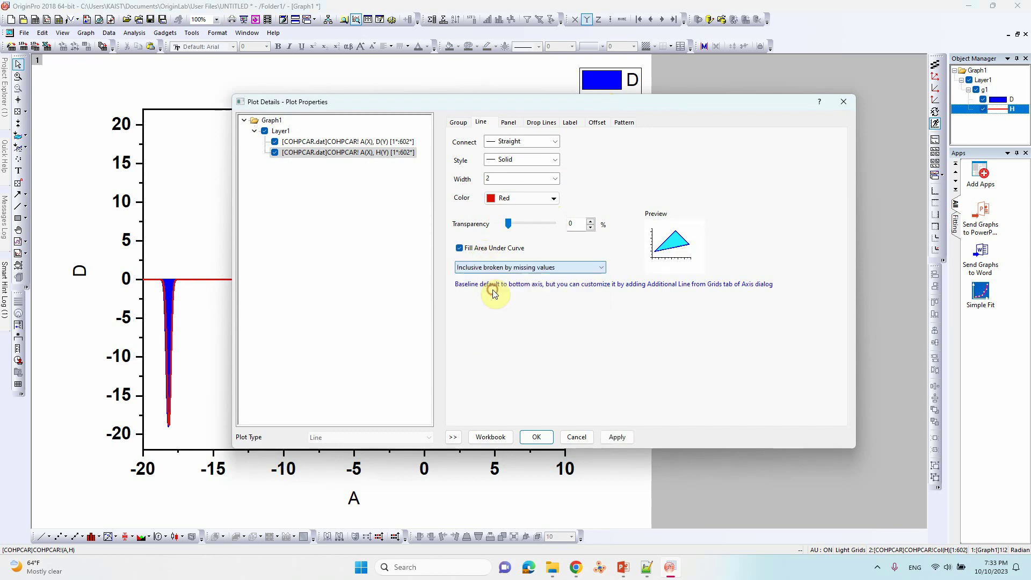
{"action": "left_click", "coordinate": [616, 437]}
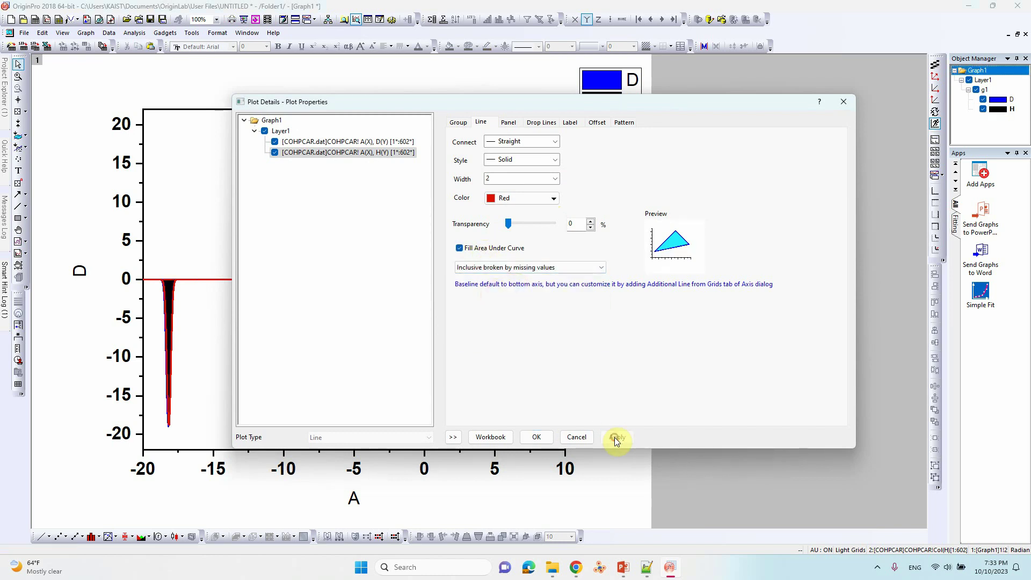
{"action": "left_click", "coordinate": [537, 436]}
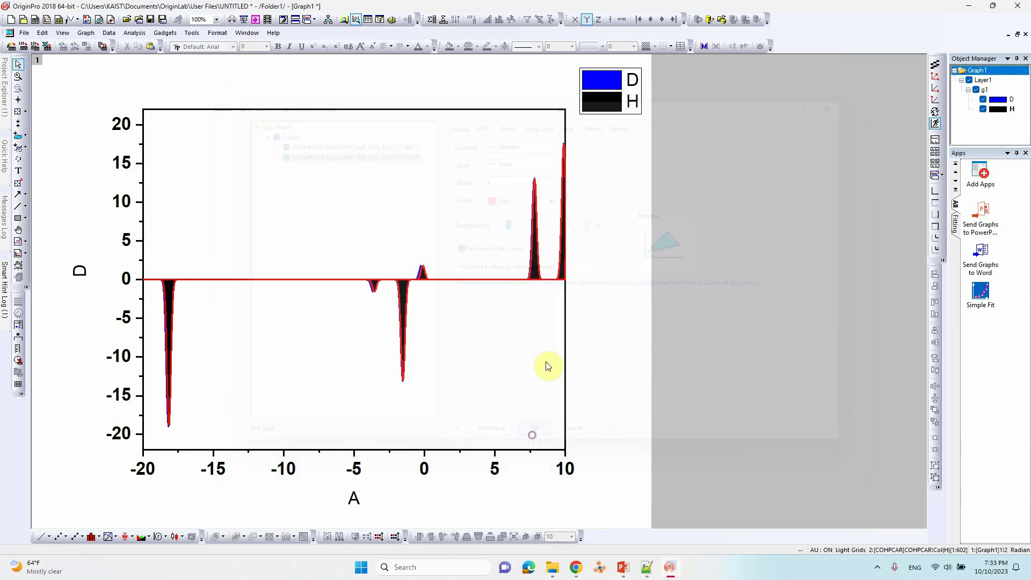
Set the fill color of the area under the H curve to Red.
{"action": "double_click", "coordinate": [591, 119]}
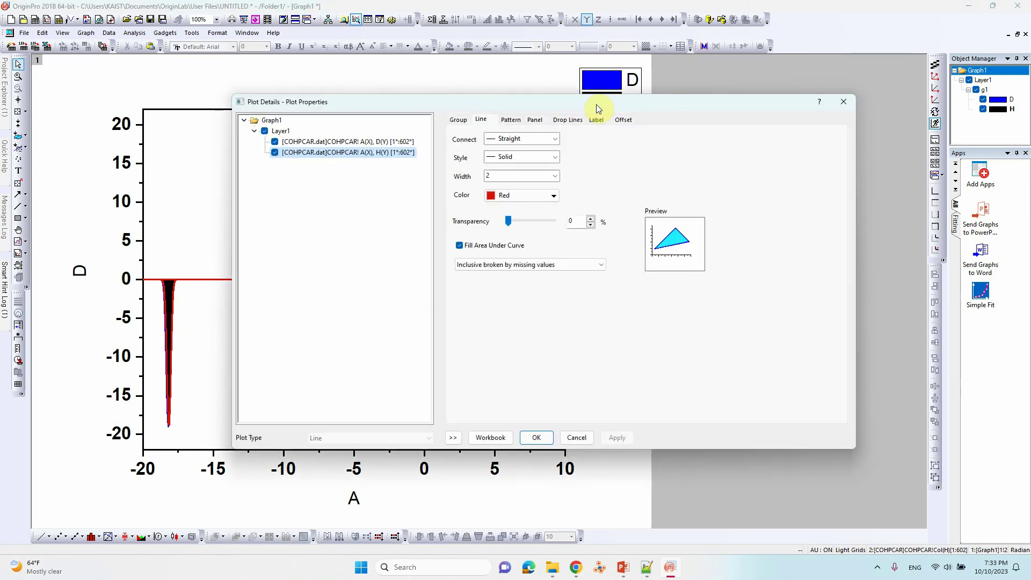
{"action": "left_click", "coordinate": [511, 119]}
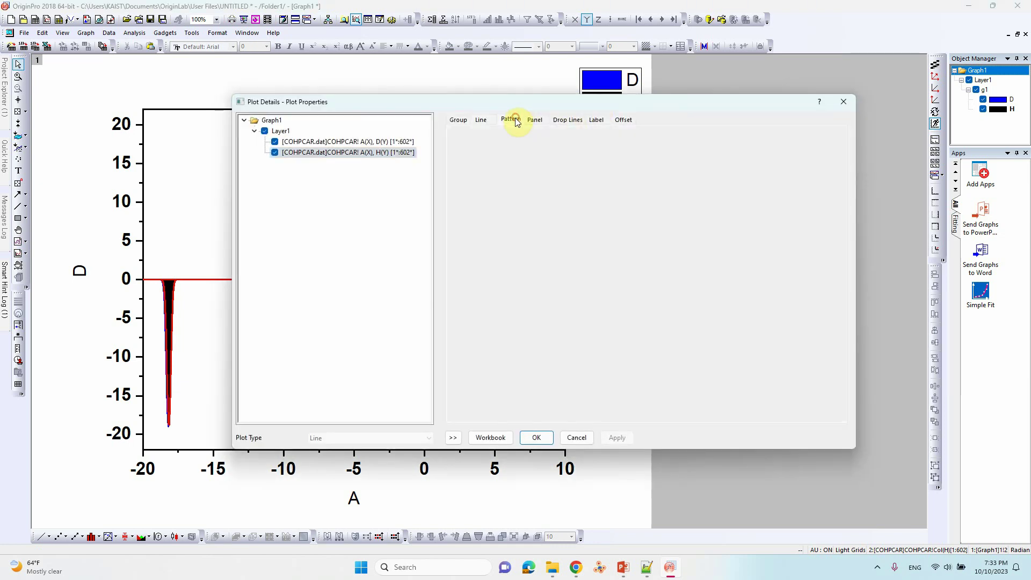
{"action": "left_click", "coordinate": [526, 276]}
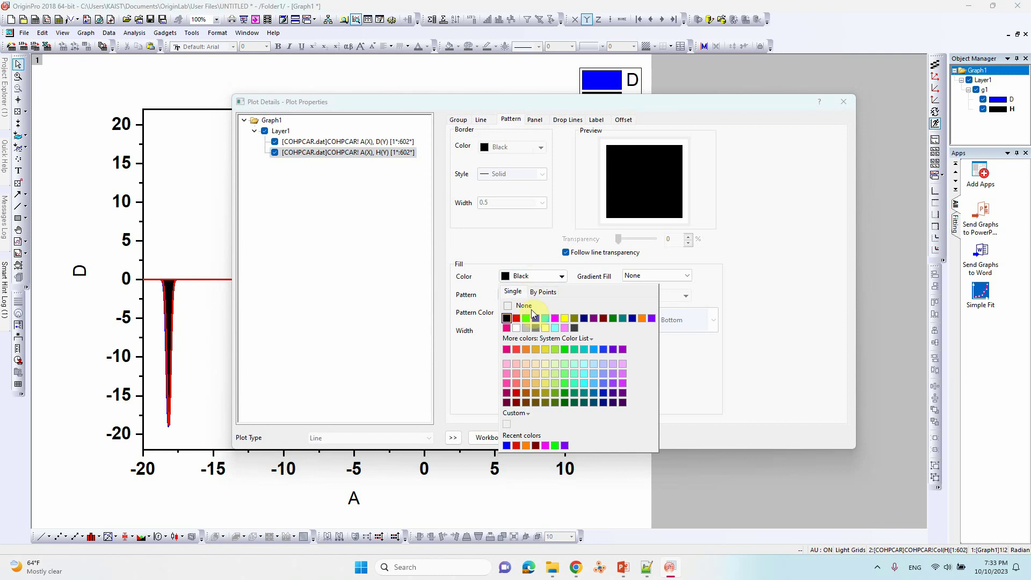
{"action": "left_click", "coordinate": [515, 317]}
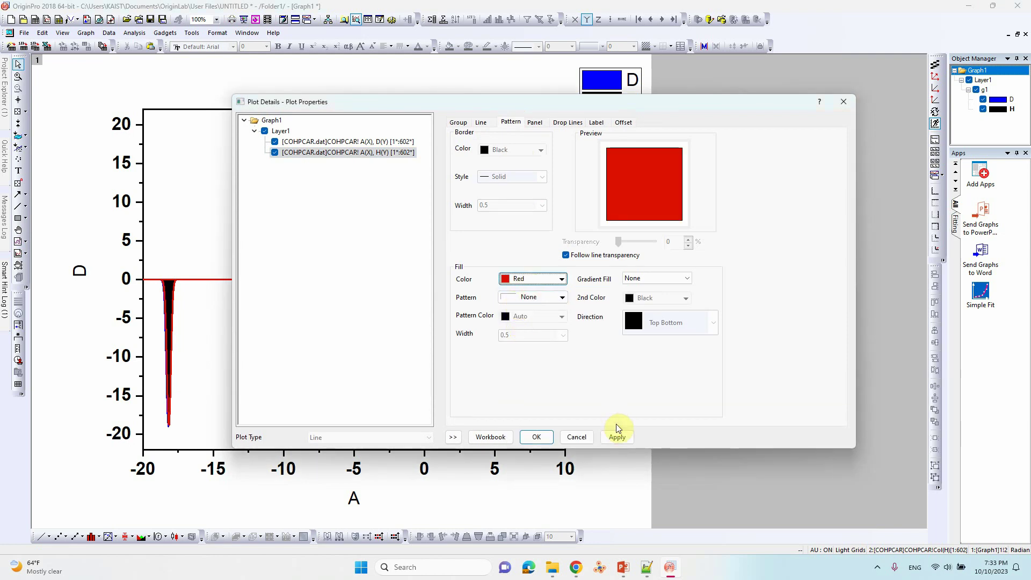
{"action": "left_click", "coordinate": [617, 437]}
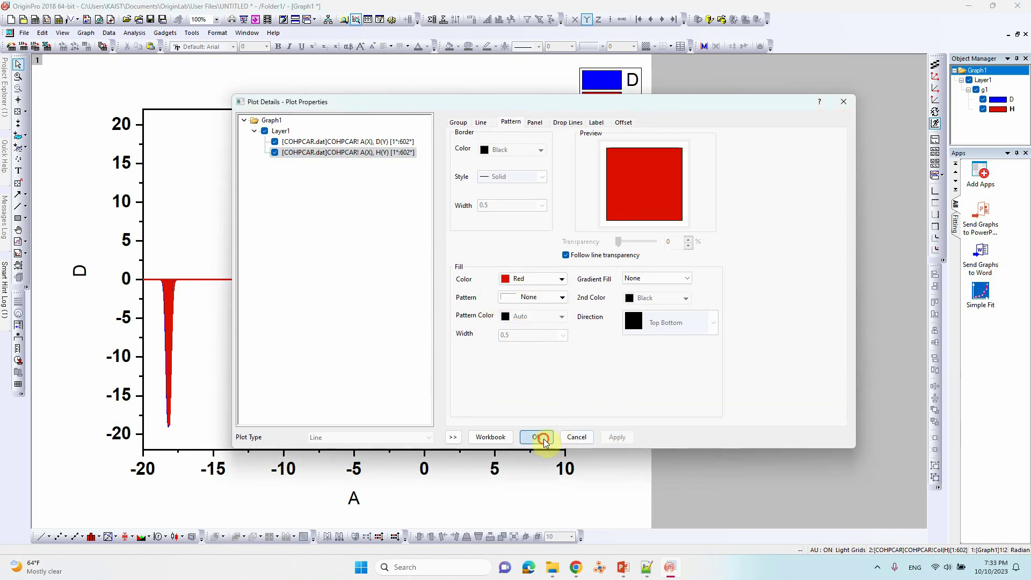
{"action": "left_click", "coordinate": [536, 436]}
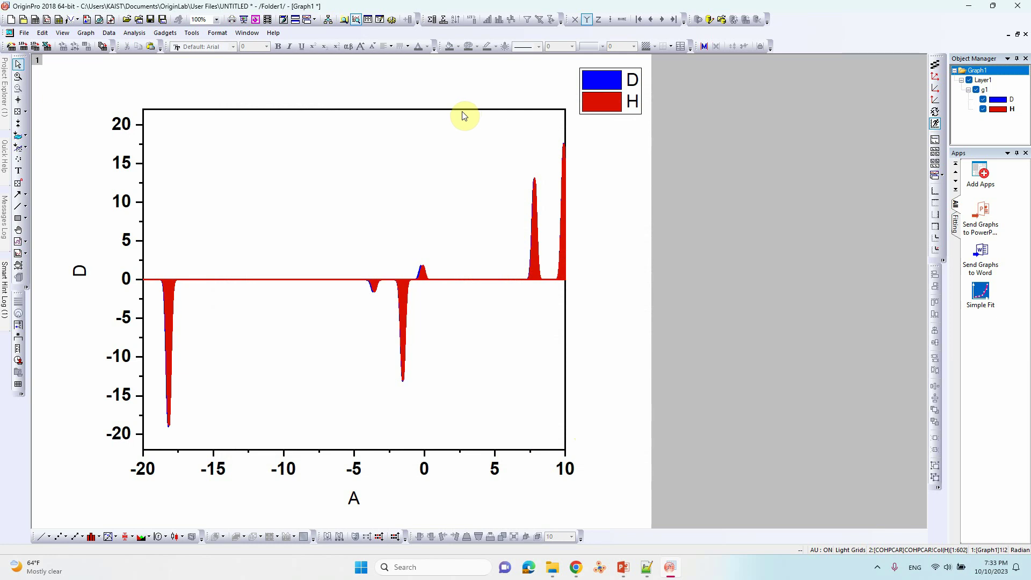
Draw a vertical Dash line of width 2 at x = 0, spanning from the lower axis to the upper edge of the plot frame.
{"action": "left_click", "coordinate": [18, 207]}
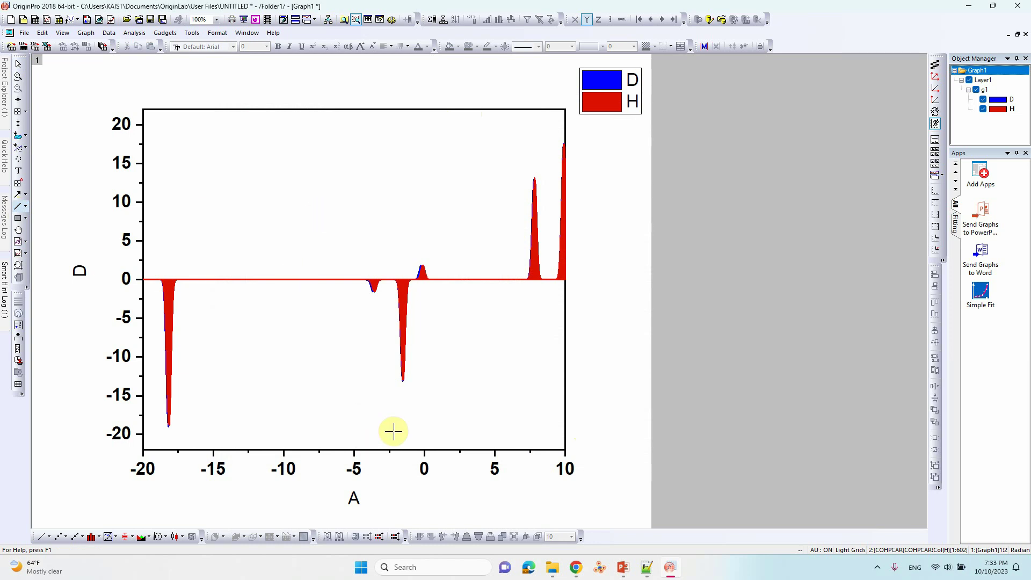
{"action": "mouse_move", "coordinate": [424, 449]}
{"action": "left_mouse_down"}
{"action": "mouse_move", "coordinate": [437, 136]}
{"action": "mouse_move", "coordinate": [424, 105]}
{"action": "left_mouse_up"}
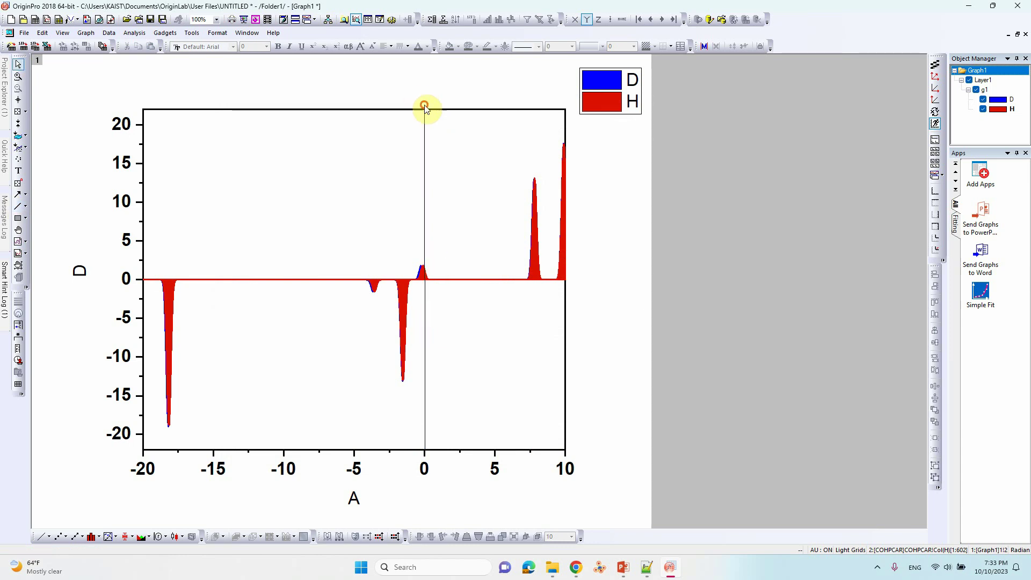
{"action": "double_click", "coordinate": [425, 155]}
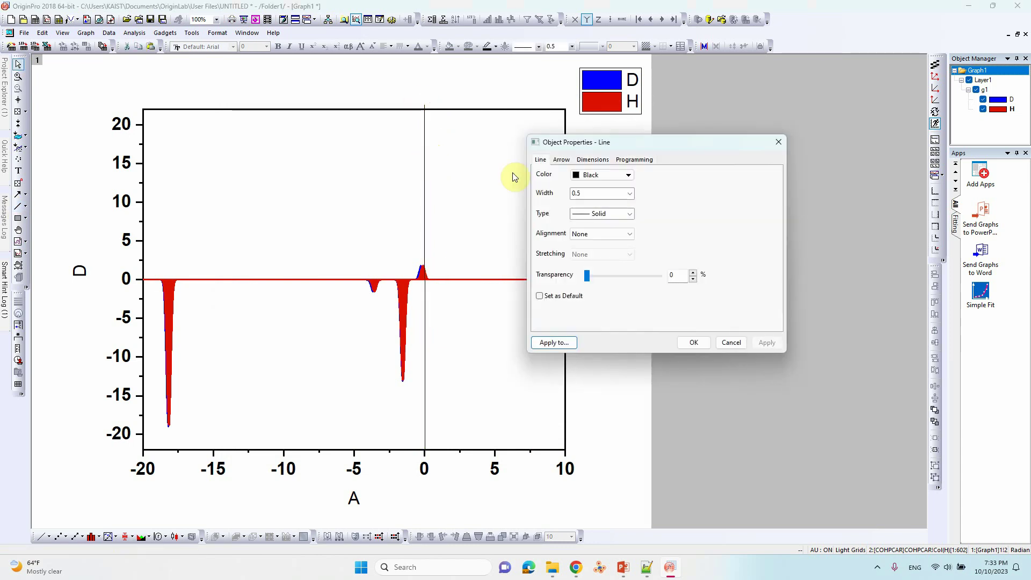
{"action": "left_click", "coordinate": [599, 196]}
{"action": "type", "text": "2"}
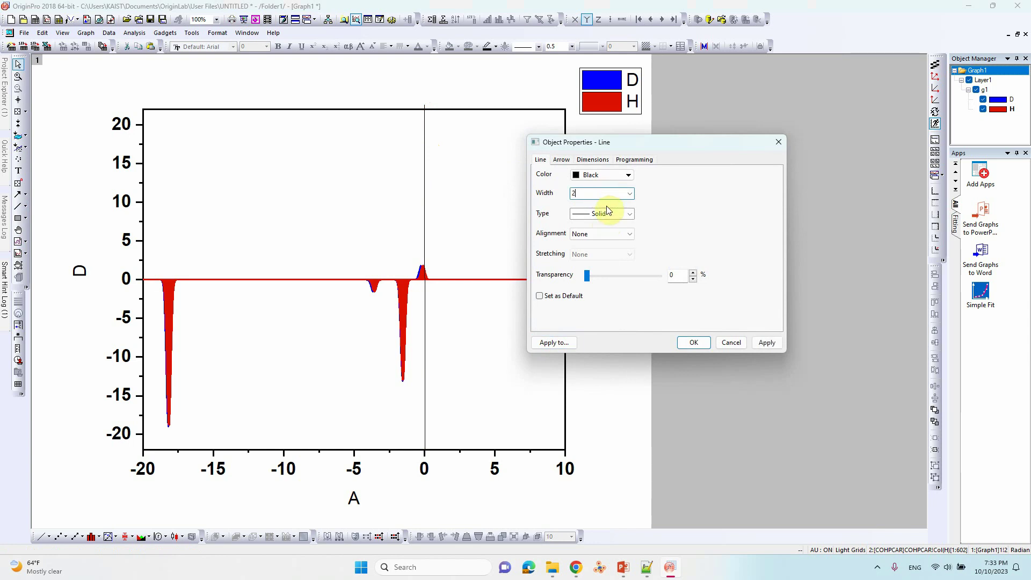
{"action": "left_click", "coordinate": [608, 213]}
{"action": "left_click", "coordinate": [597, 226]}
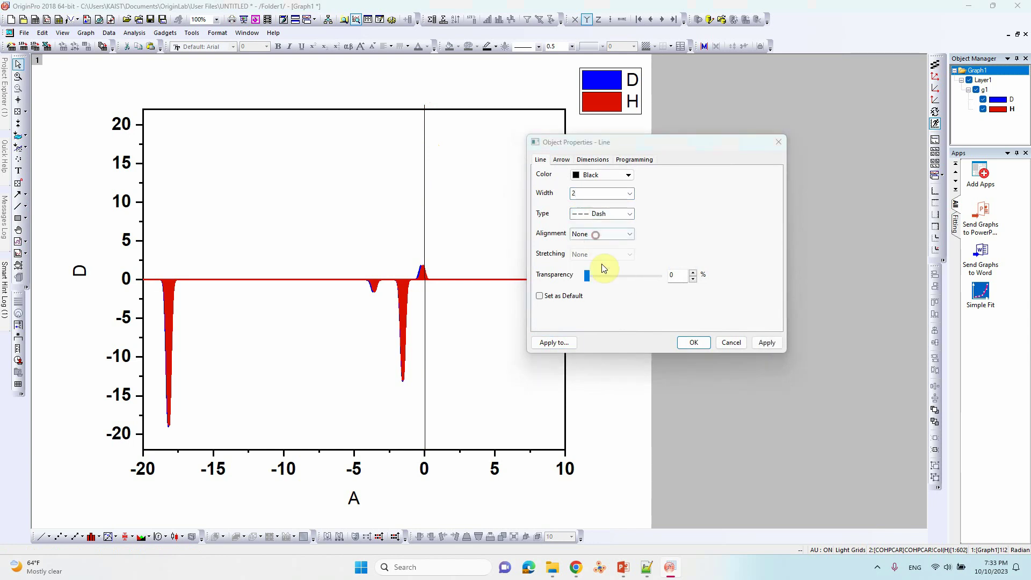
{"action": "left_click", "coordinate": [694, 343]}
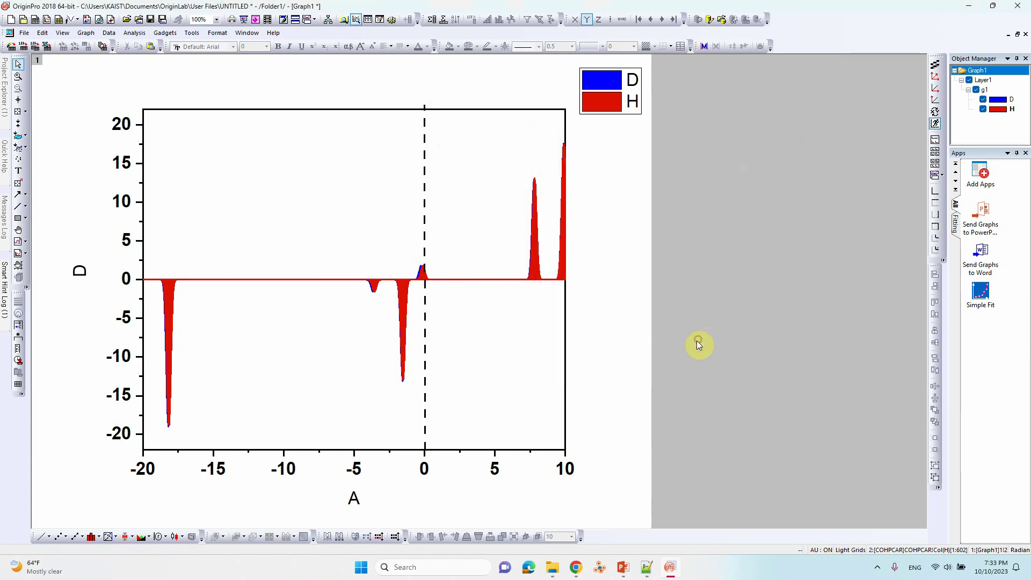
{"action": "left_click", "coordinate": [424, 150]}
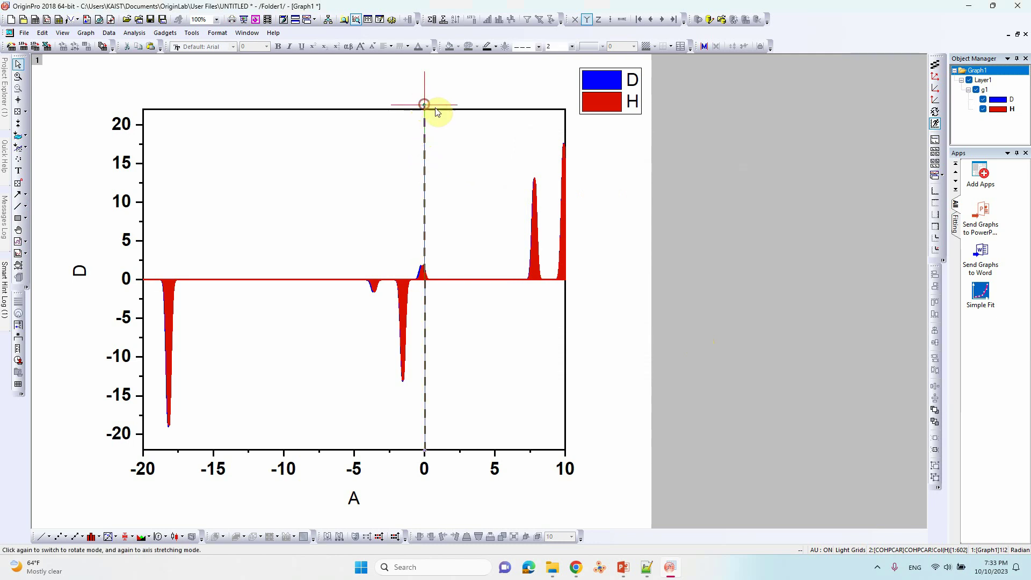
{"action": "left_click", "coordinate": [620, 134]}
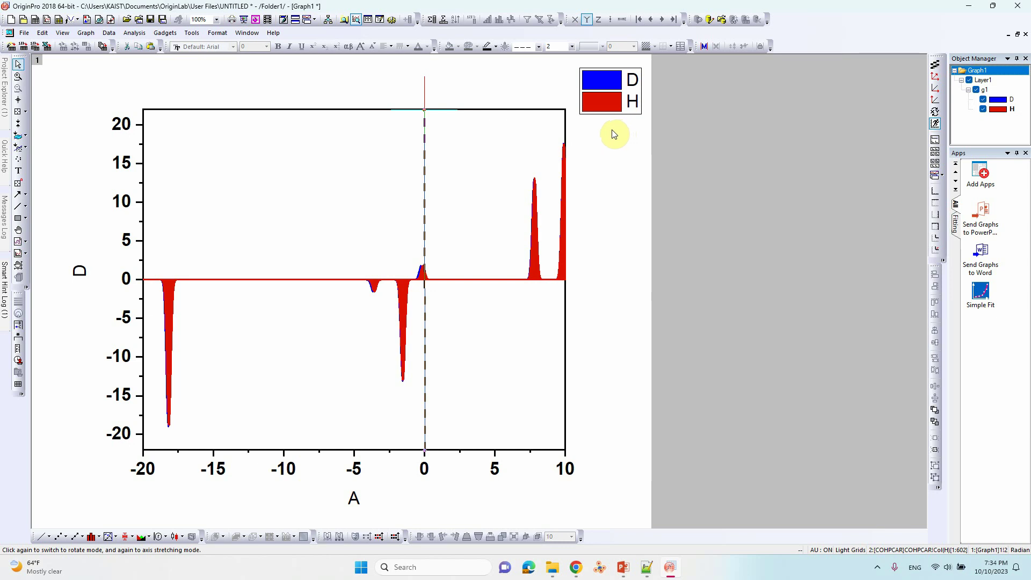
Change the x-axis title to "Energy (eV)".
{"action": "double_click", "coordinate": [350, 499]}
{"action": "type", "text": "E"}
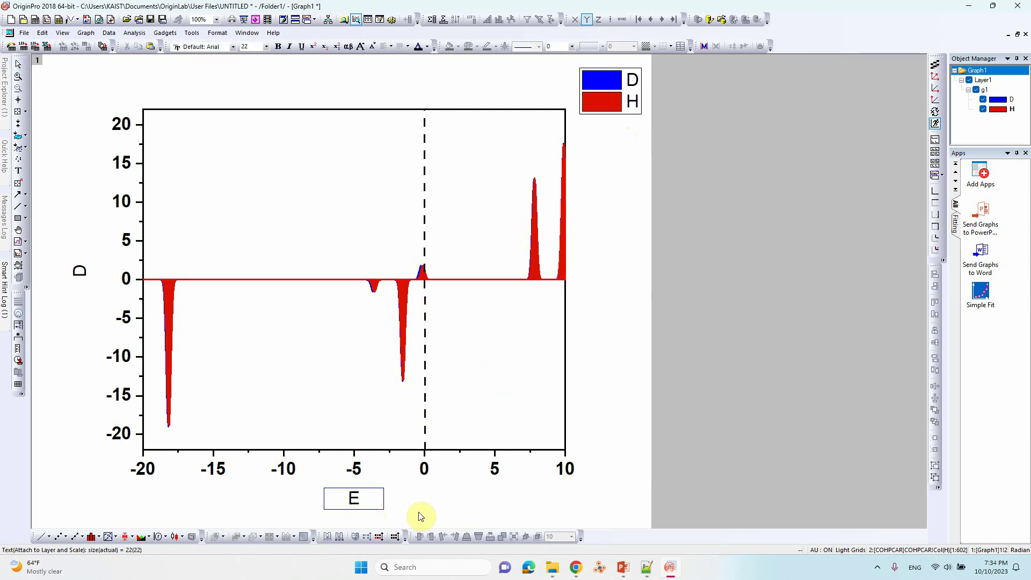
{"action": "type", "text": "nergy"}
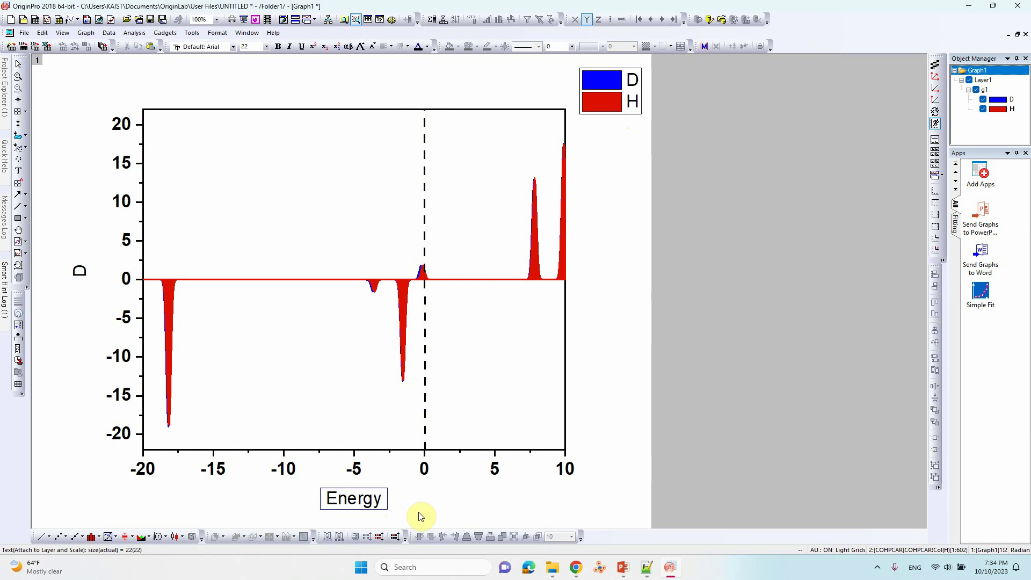
{"action": "type", "text": " ("}
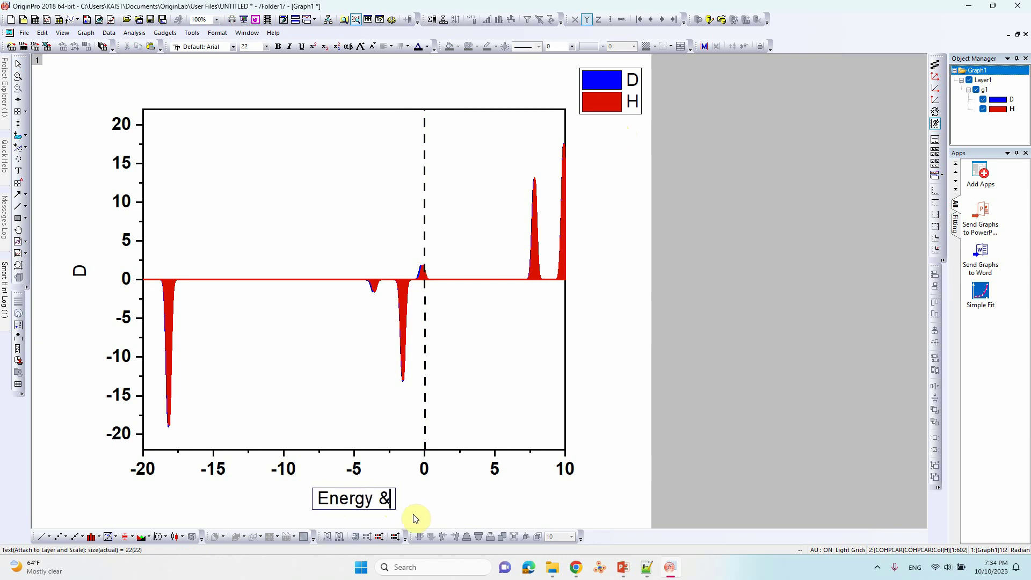
{"action": "key", "text": "BackSpace"}
{"action": "type", "text": "(eV"}
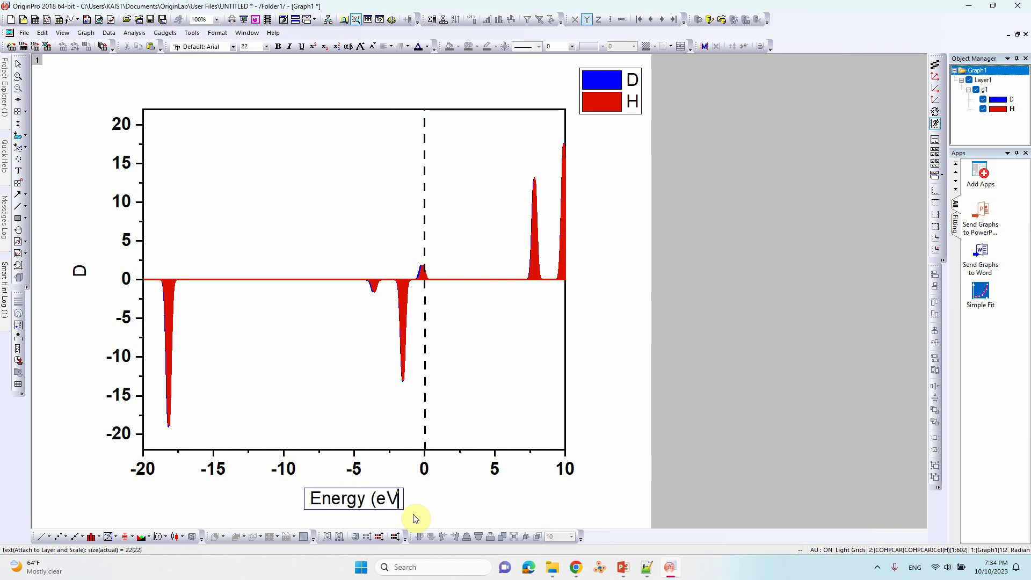
{"action": "type", "text": ")"}
Make the entire x-axis title bold.
{"action": "key", "text": "shift+Left"}
{"action": "key", "text": "shift+Left"}
{"action": "key", "text": "shift+Left"}
{"action": "key", "text": "shift+Left"}
{"action": "key", "text": "shift+Left"}
{"action": "key", "text": "shift+Left"}
{"action": "key", "text": "shift+Left"}
{"action": "key", "text": "shift+Left"}
{"action": "key", "text": "shift+Left"}
{"action": "key", "text": "shift+Left"}
{"action": "key", "text": "shift+Left"}
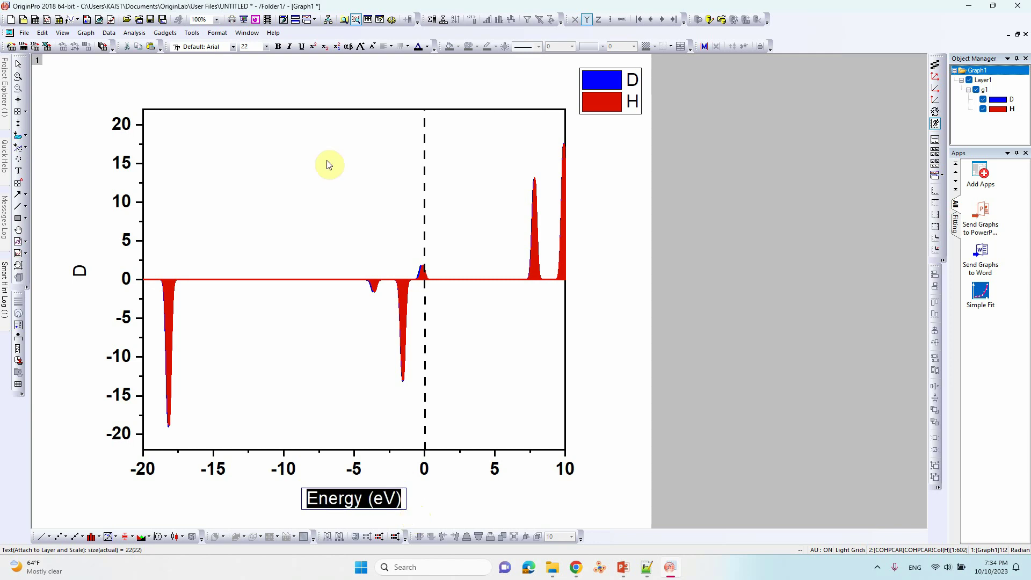
{"action": "left_click", "coordinate": [279, 47]}
{"action": "left_click", "coordinate": [615, 369]}
Nudge the x-axis title upward, closer to the axis tick labels.
{"action": "left_click", "coordinate": [398, 498]}
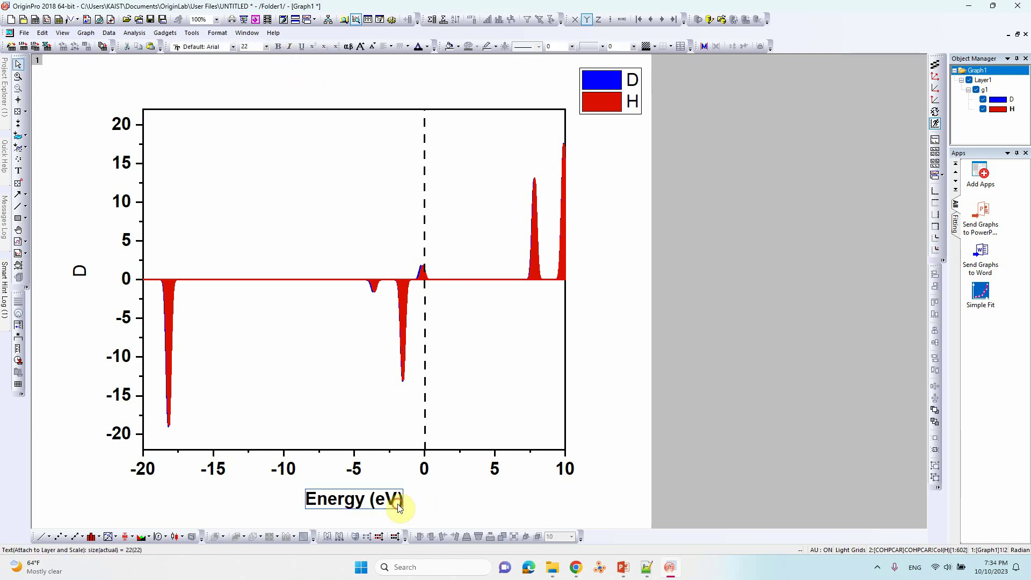
{"action": "key", "text": "Up"}
{"action": "key", "text": "Up"}
{"action": "key", "text": "Up"}
{"action": "key", "text": "Up"}
{"action": "key", "text": "Up"}
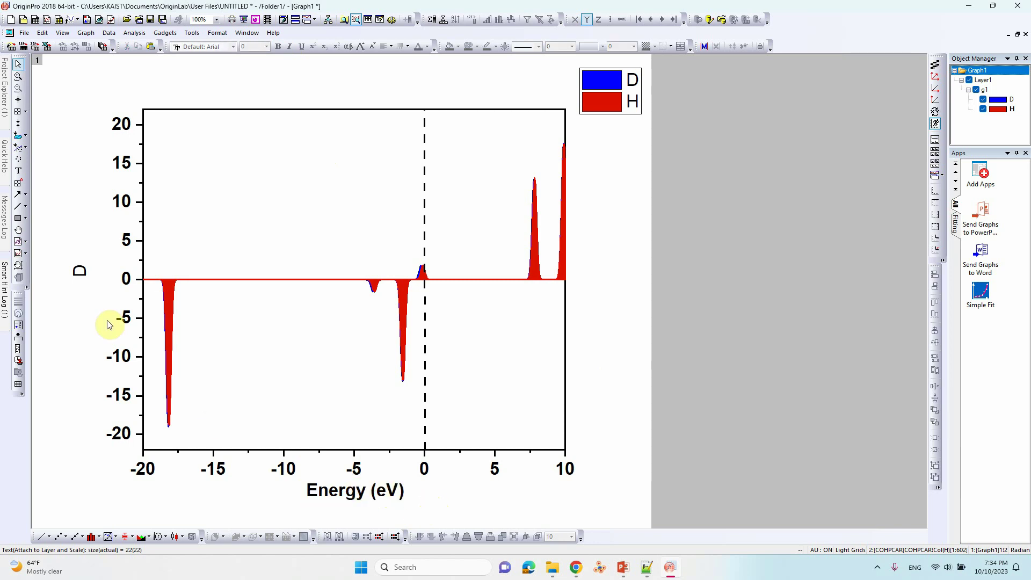
Replace the y-axis title with "-pCOHP".
{"action": "double_click", "coordinate": [79, 270]}
{"action": "left_click_drag", "start_coordinate": [54, 271], "coordinate": [114, 277]}
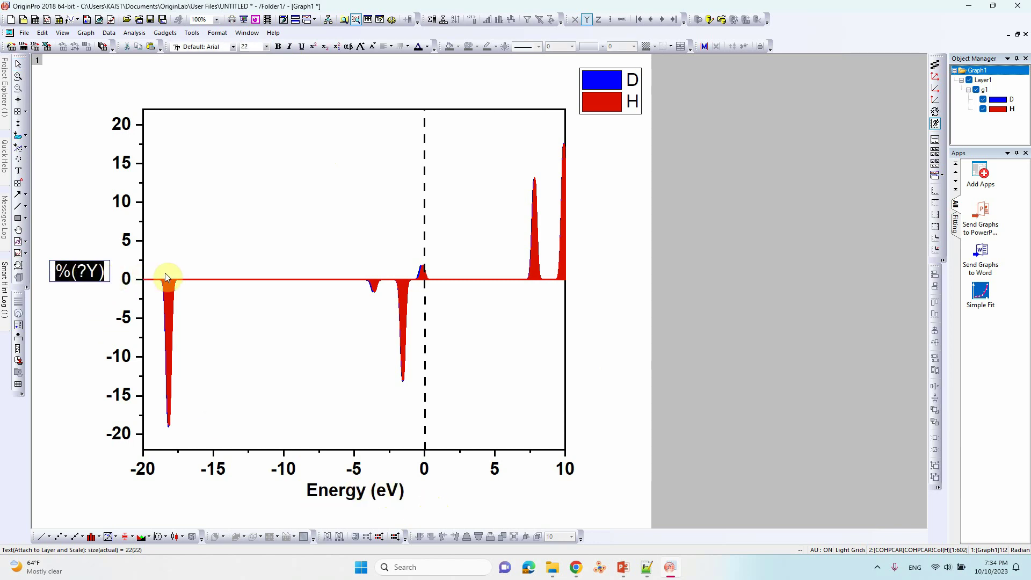
{"action": "key", "text": "BackSpace"}
{"action": "type", "text": "-p"}
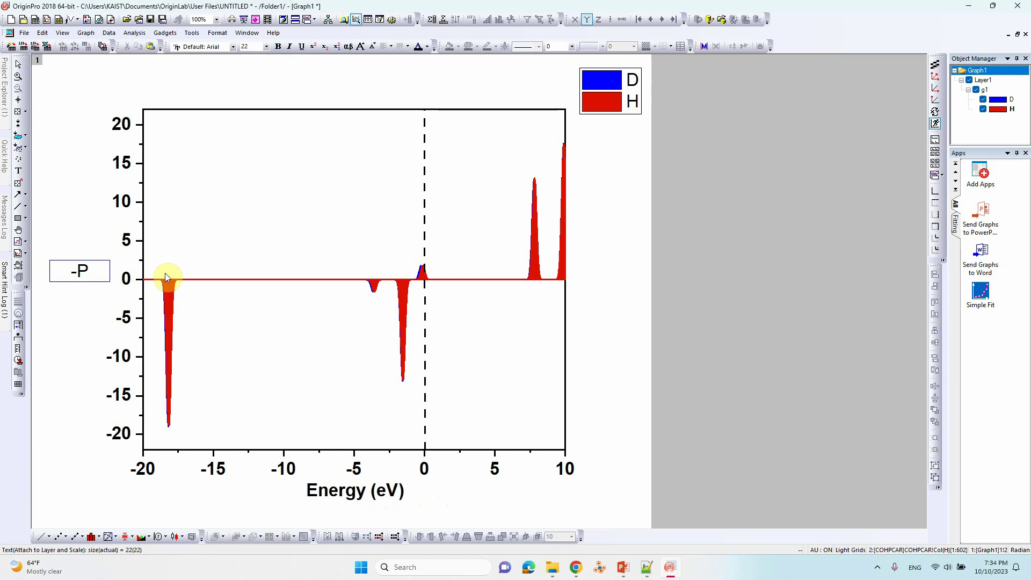
{"action": "type", "text": "COHP"}
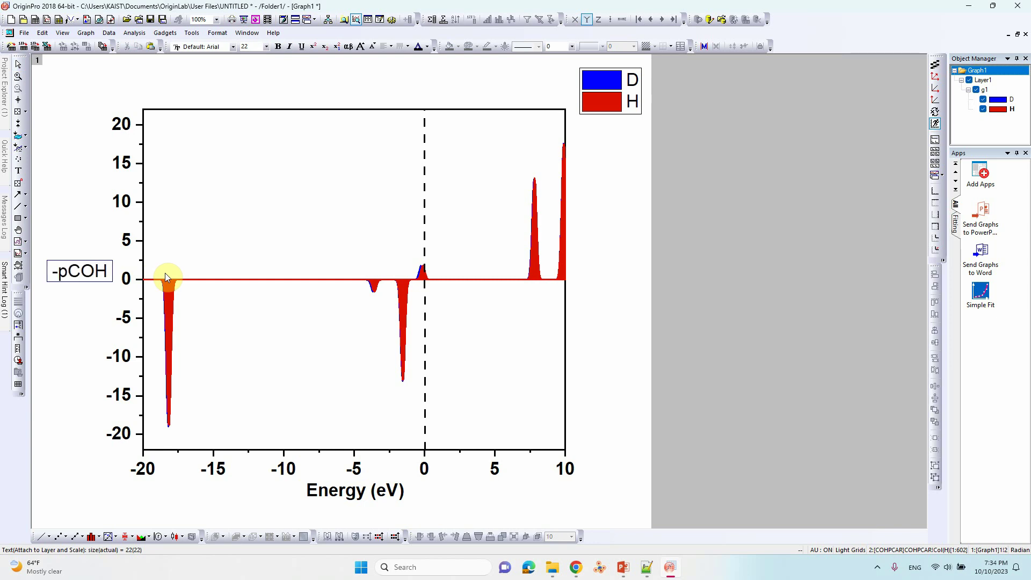
{"action": "left_click", "coordinate": [231, 322]}
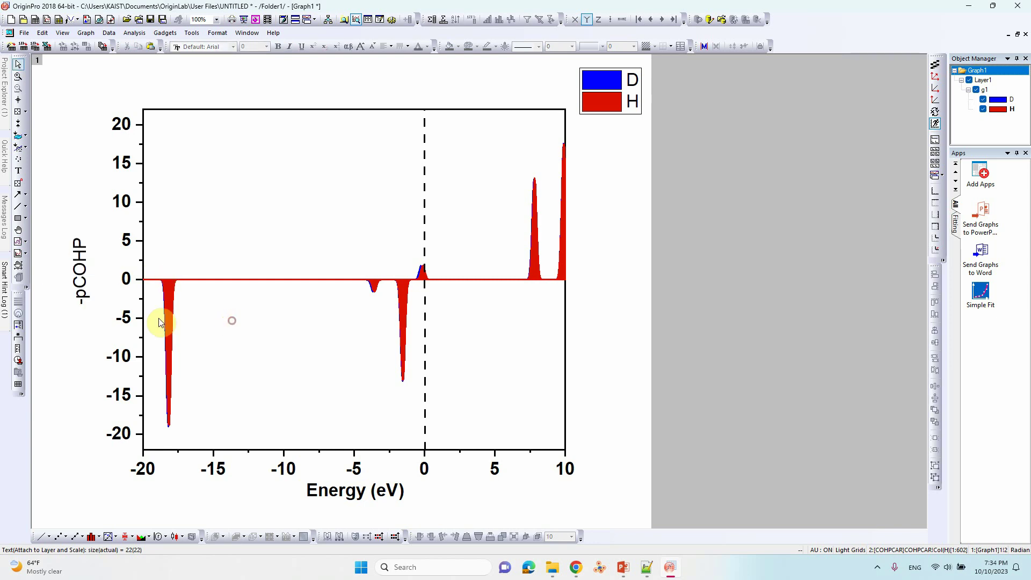
Make the entire y-axis title bold.
{"action": "double_click", "coordinate": [77, 280]}
{"action": "left_click_drag", "start_coordinate": [46, 271], "coordinate": [123, 279]}
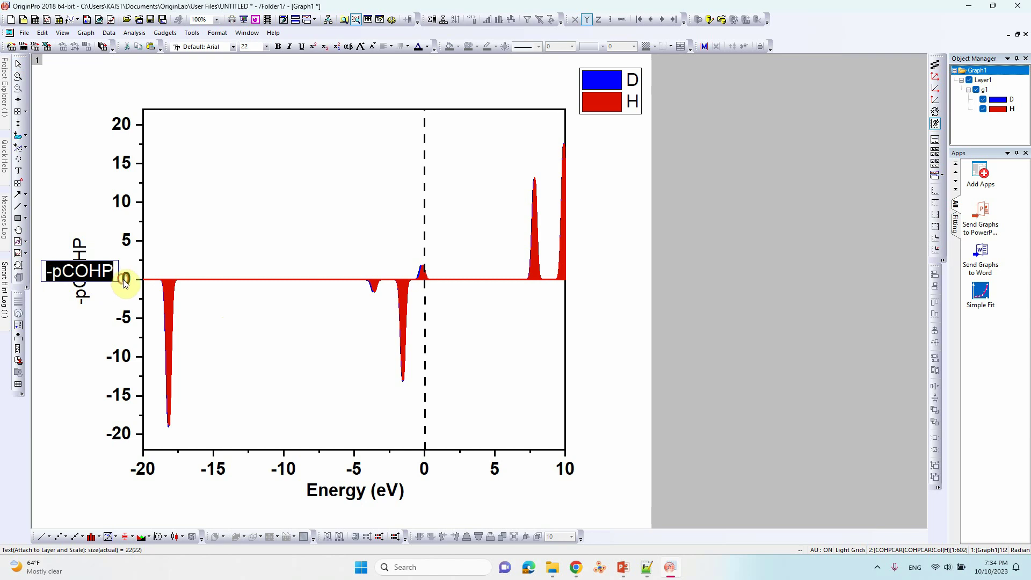
{"action": "left_click", "coordinate": [278, 47]}
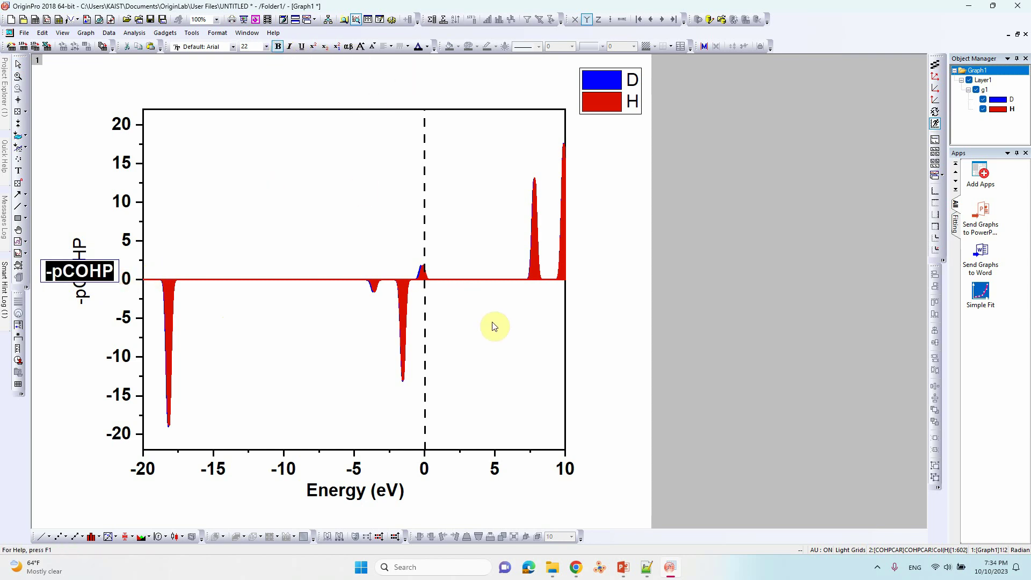
View the reference -pCOHP plot in the PowerPoint file "How to Plot pCOHP results using OriginPro" and return to the graph in Origin.
{"action": "left_click", "coordinate": [499, 340]}
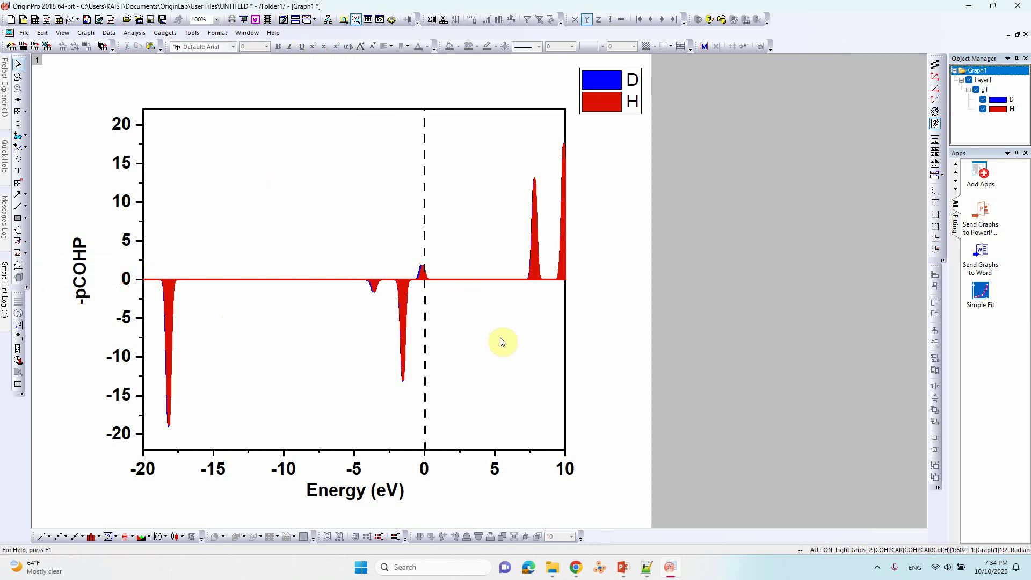
{"action": "left_click", "coordinate": [623, 571]}
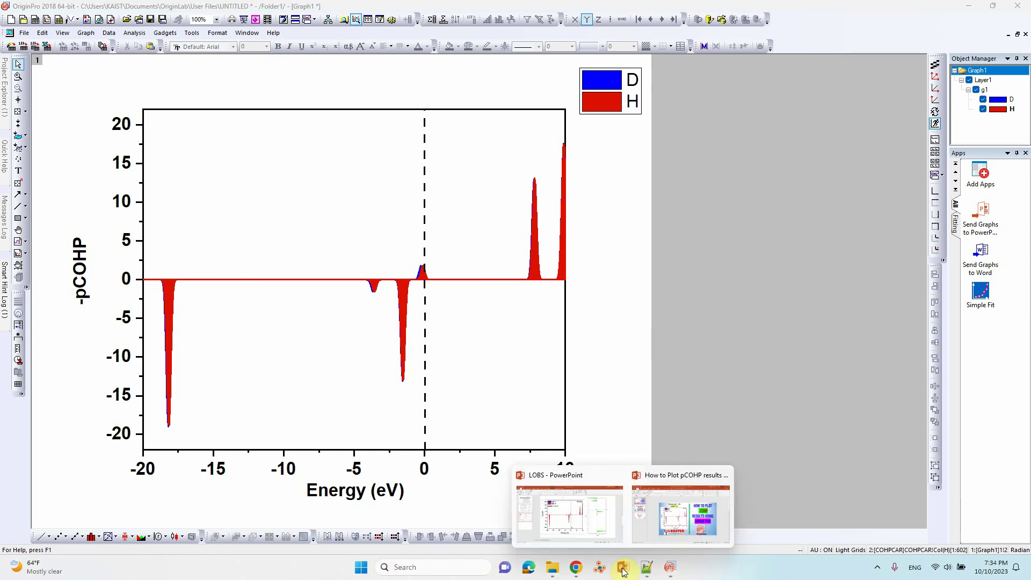
{"action": "left_click", "coordinate": [665, 518]}
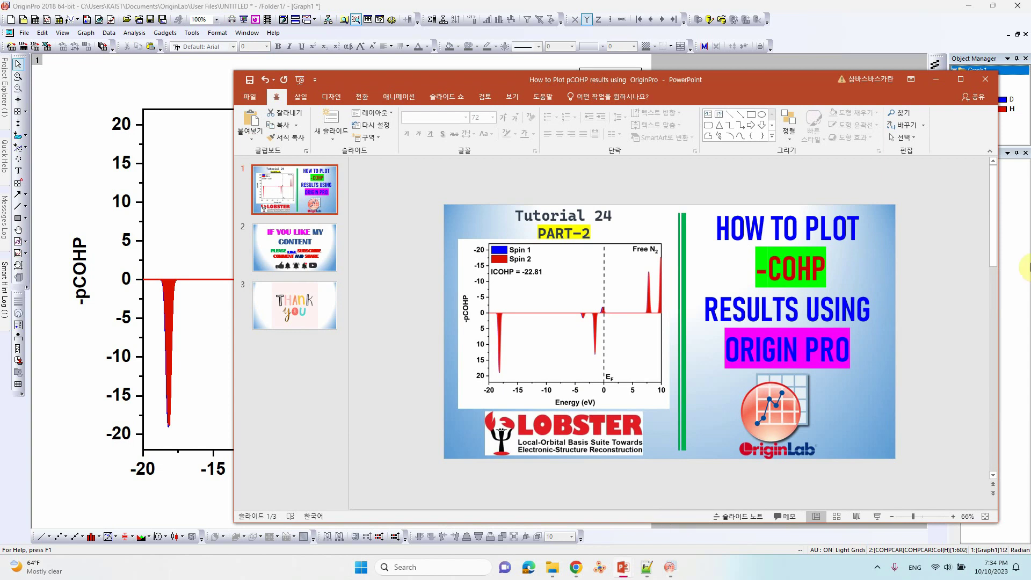
{"action": "left_click", "coordinate": [937, 79]}
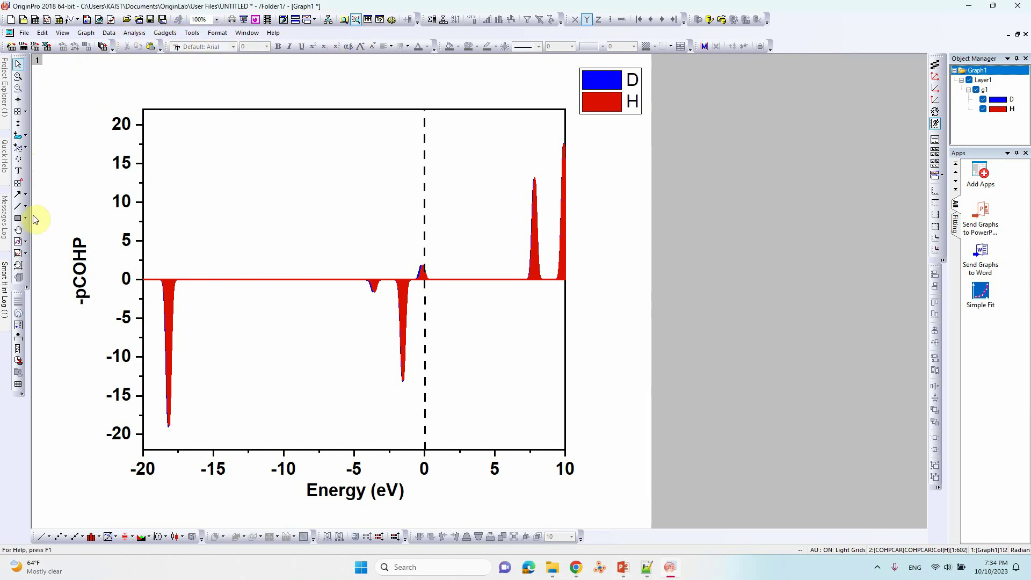
Add a text label "EF" beside the dashed zero-energy line, with the F formatted as a subscript.
{"action": "left_click", "coordinate": [18, 170]}
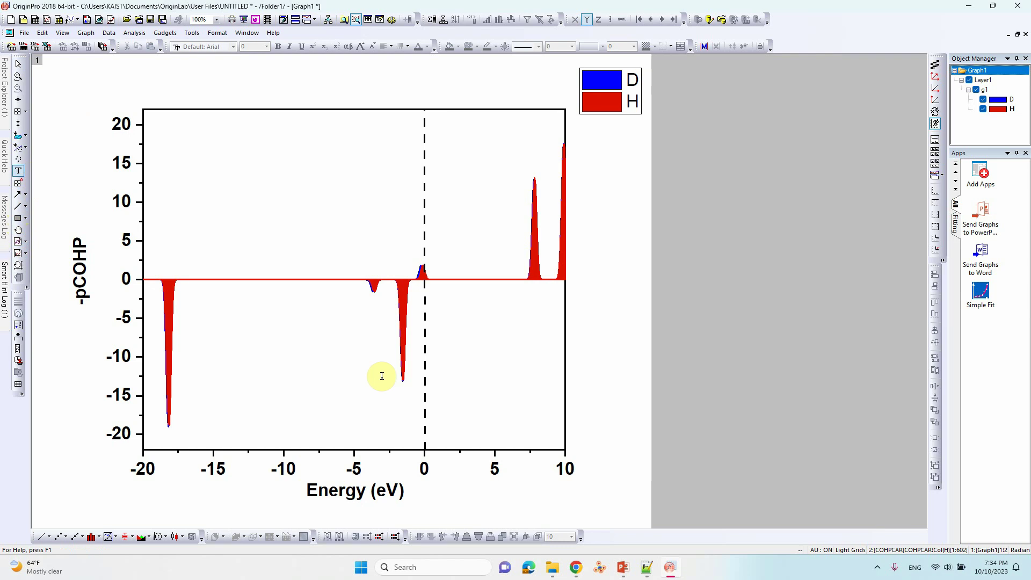
{"action": "left_click", "coordinate": [446, 405]}
{"action": "type", "text": "E"}
{"action": "key", "text": "BackSpace"}
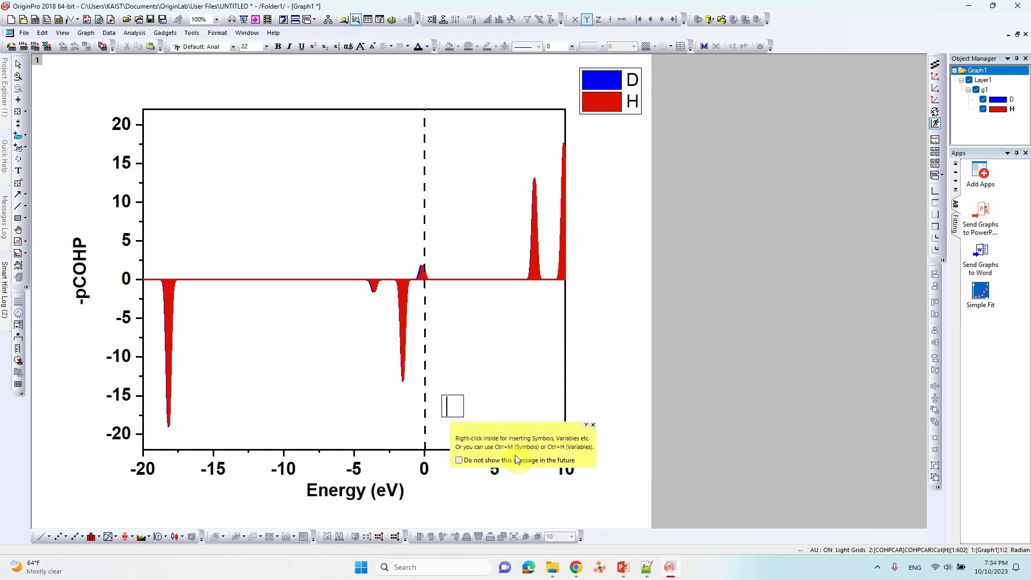
{"action": "type", "text": "F"}
{"action": "key", "text": "BackSpace"}
{"action": "type", "text": "EF"}
{"action": "key", "text": "shift+Left"}
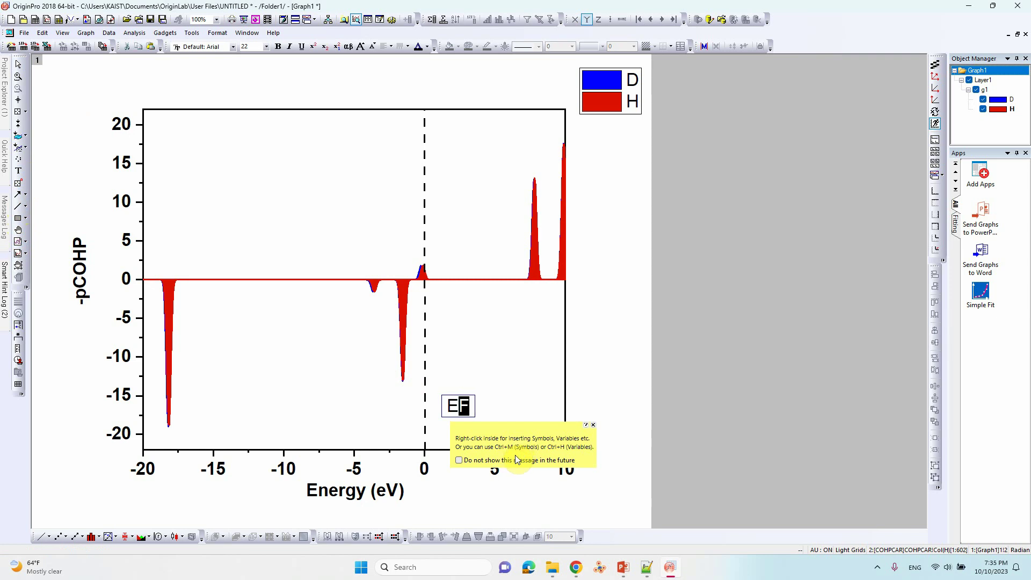
{"action": "left_click", "coordinate": [325, 47]}
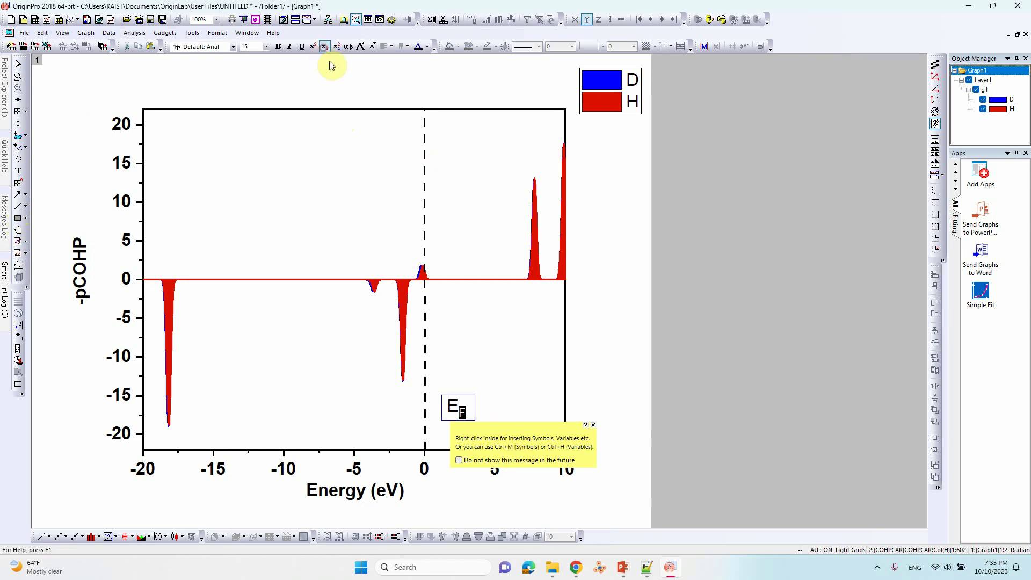
Make the Fermi level label bold and move it to the foot of the dashed line, just above the x-axis.
{"action": "left_click", "coordinate": [280, 140]}
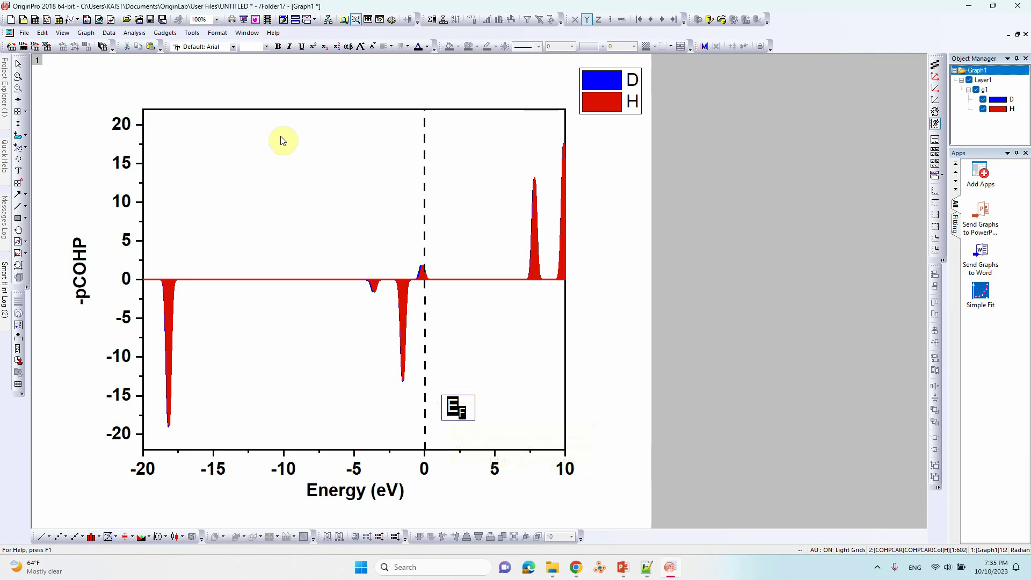
{"action": "left_click_drag", "start_coordinate": [475, 405], "coordinate": [458, 432]}
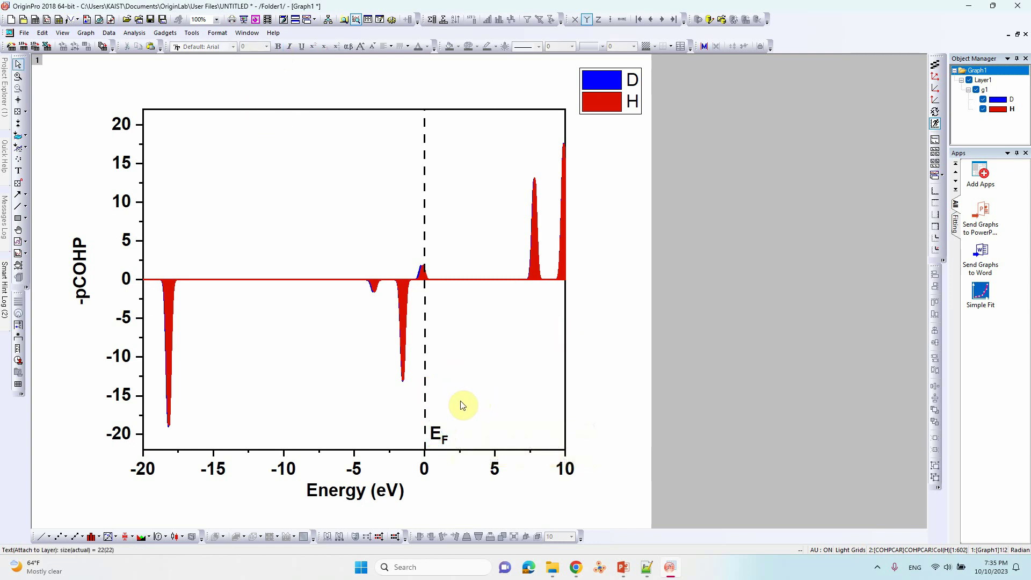
{"action": "left_click", "coordinate": [486, 388]}
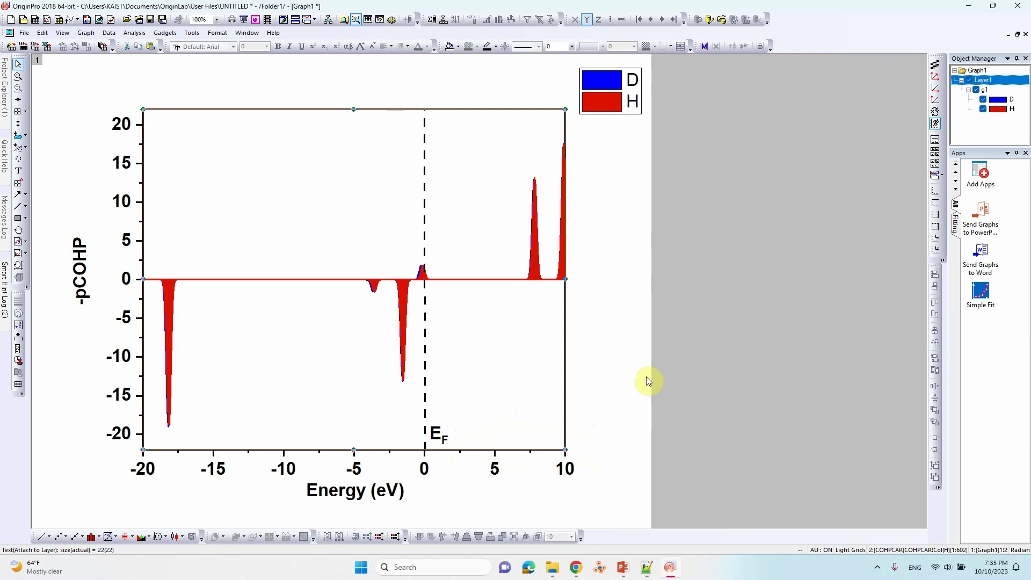
{"action": "left_click", "coordinate": [753, 286]}
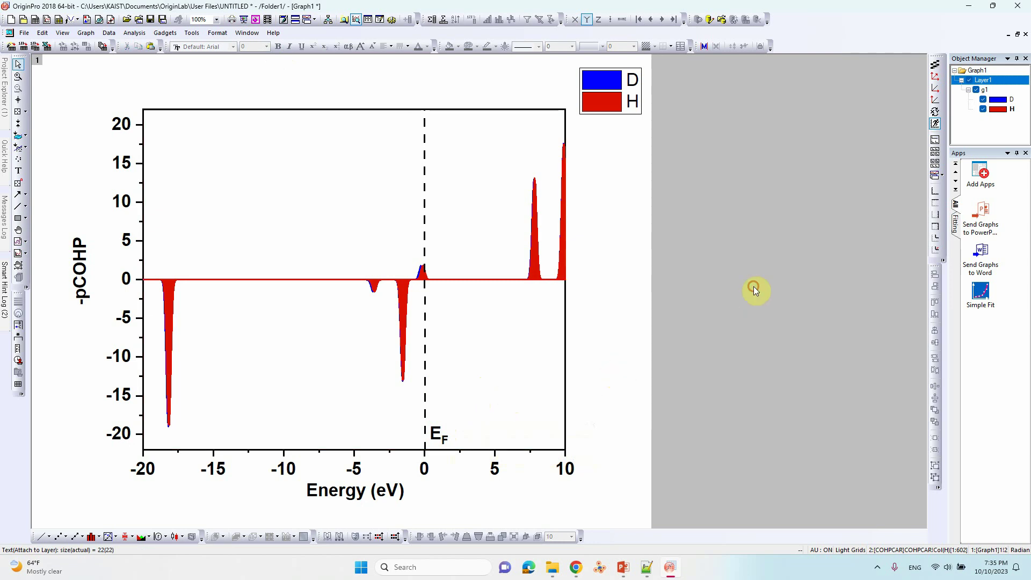
Shrink the graph window and open the LOBS-Origin-plot project from "New folder" inside LOB-Paper-Precentation in File Explorer.
{"action": "double_click", "coordinate": [521, 6]}
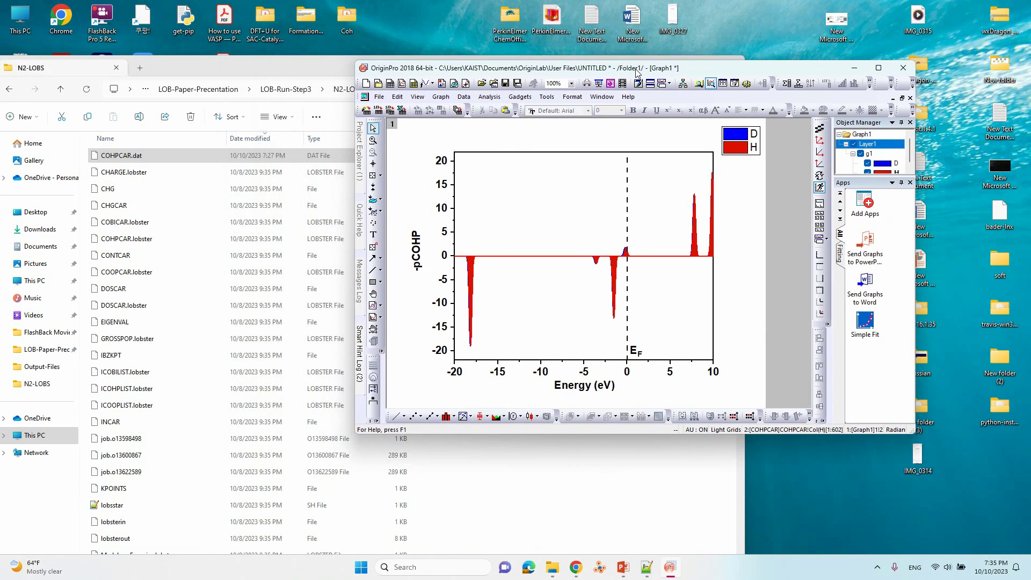
{"action": "mouse_move", "coordinate": [561, 560]}
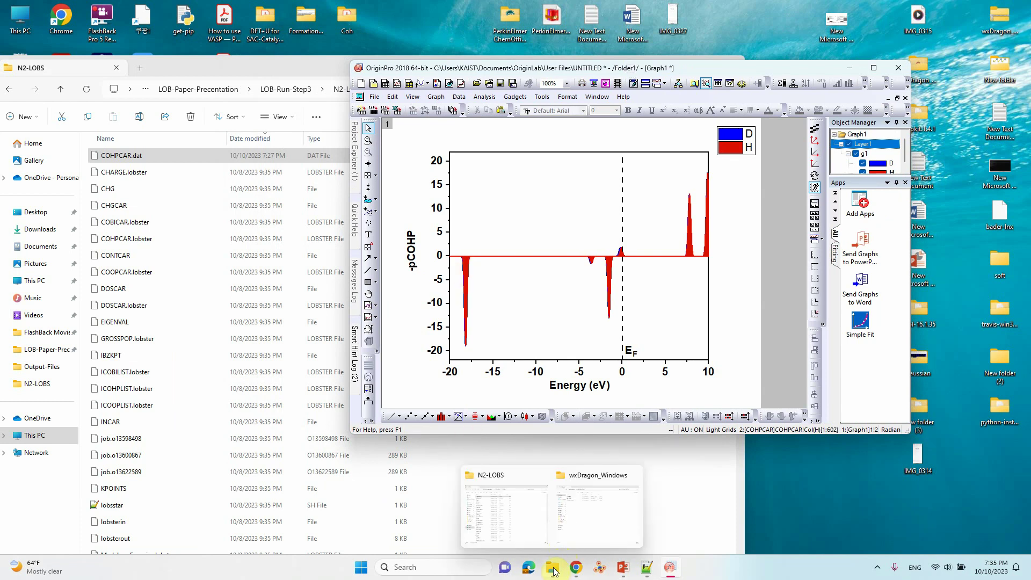
{"action": "left_click", "coordinate": [64, 86]}
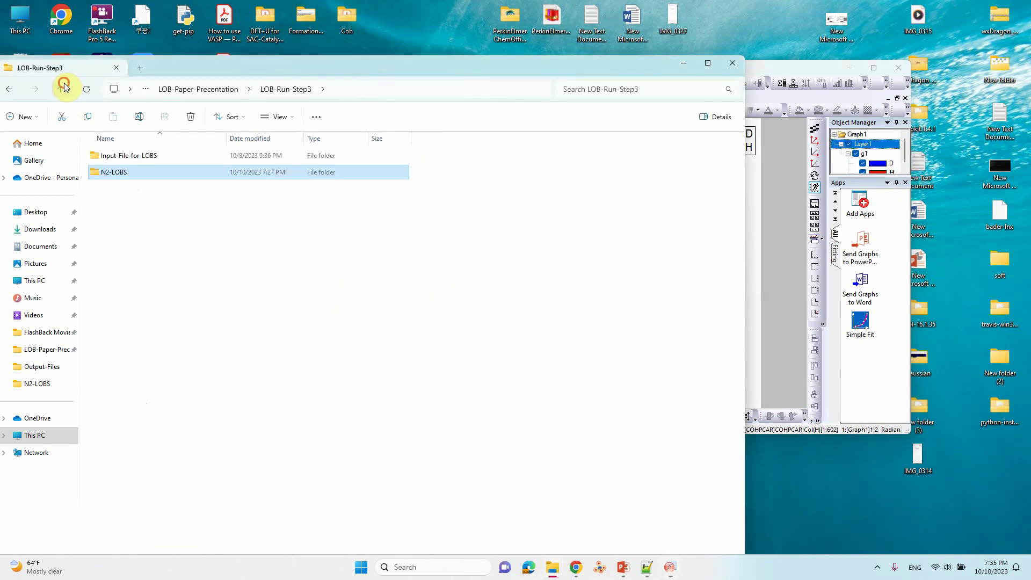
{"action": "left_click", "coordinate": [64, 86]}
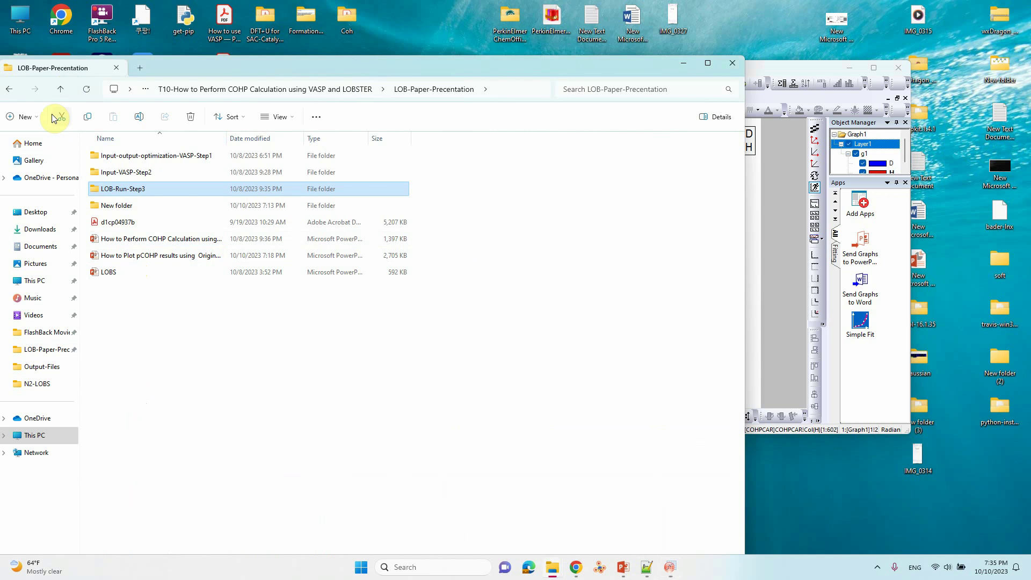
{"action": "double_click", "coordinate": [120, 205]}
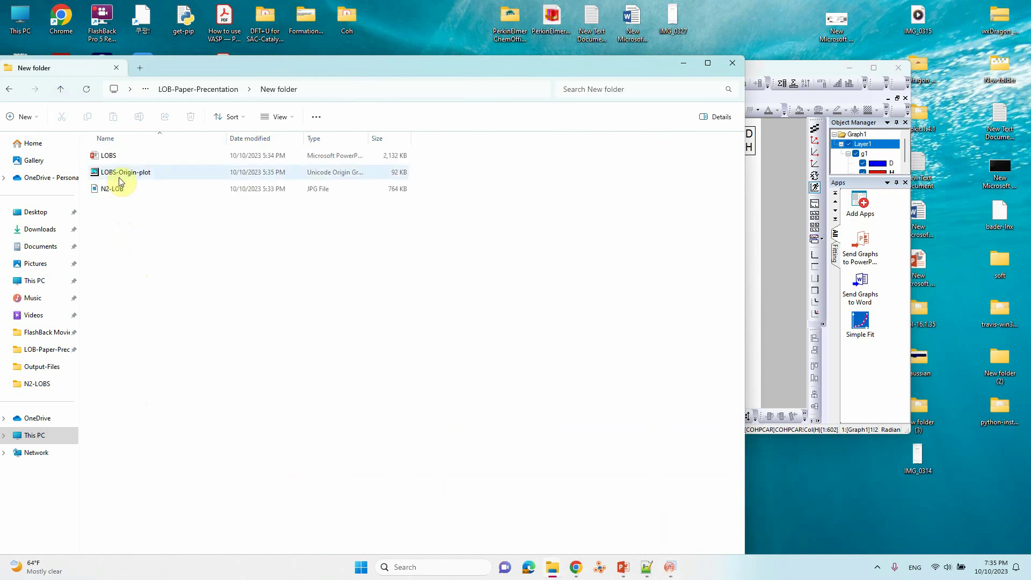
{"action": "double_click", "coordinate": [117, 175]}
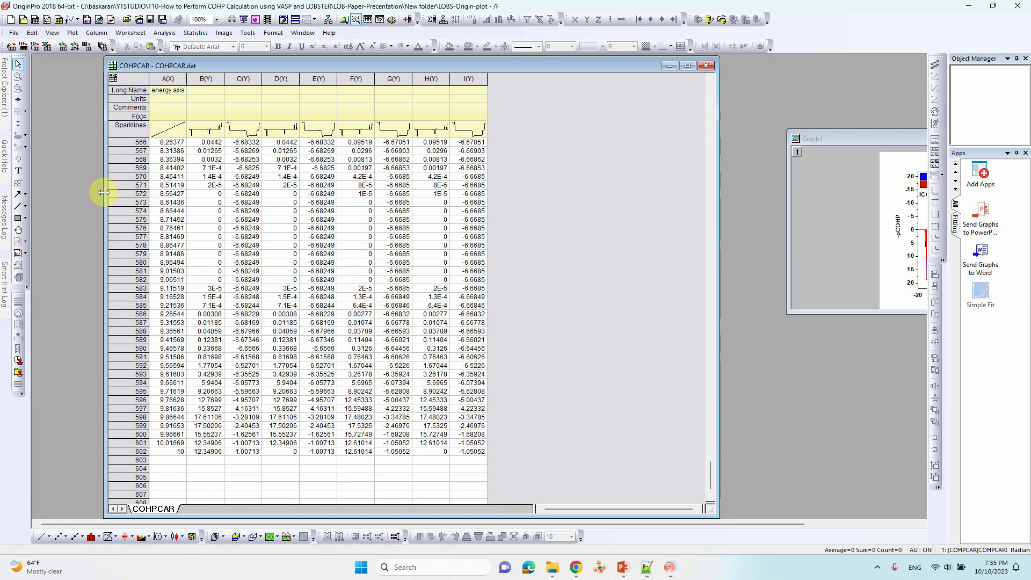
Minimize the COHPCAR worksheet and maximize the Graph1 window in the LOBS-Origin-plot project.
{"action": "left_click", "coordinate": [667, 66]}
{"action": "left_click_drag", "start_coordinate": [808, 139], "coordinate": [563, 173]}
{"action": "left_click", "coordinate": [602, 159]}
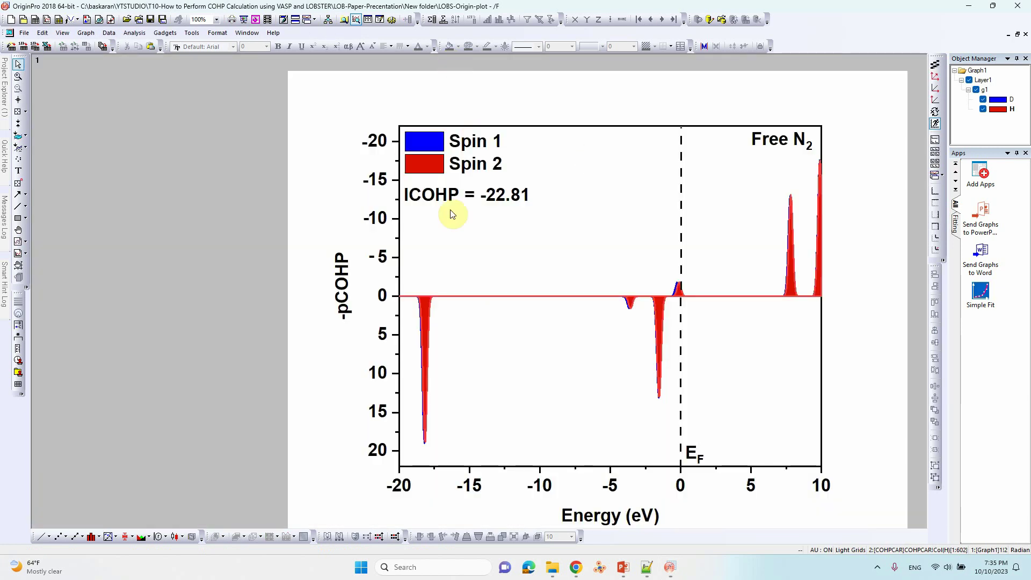
Copy the "ICOHP = -22.81" label from the reference graph and paste it into the upper-left part of the new plot.
{"action": "left_click", "coordinate": [503, 199]}
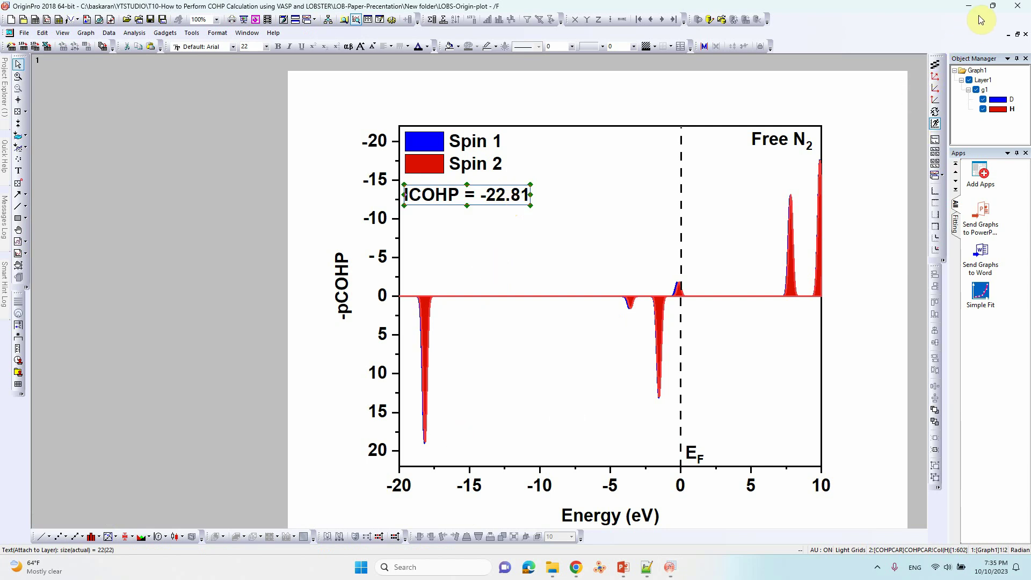
{"action": "left_click", "coordinate": [993, 6]}
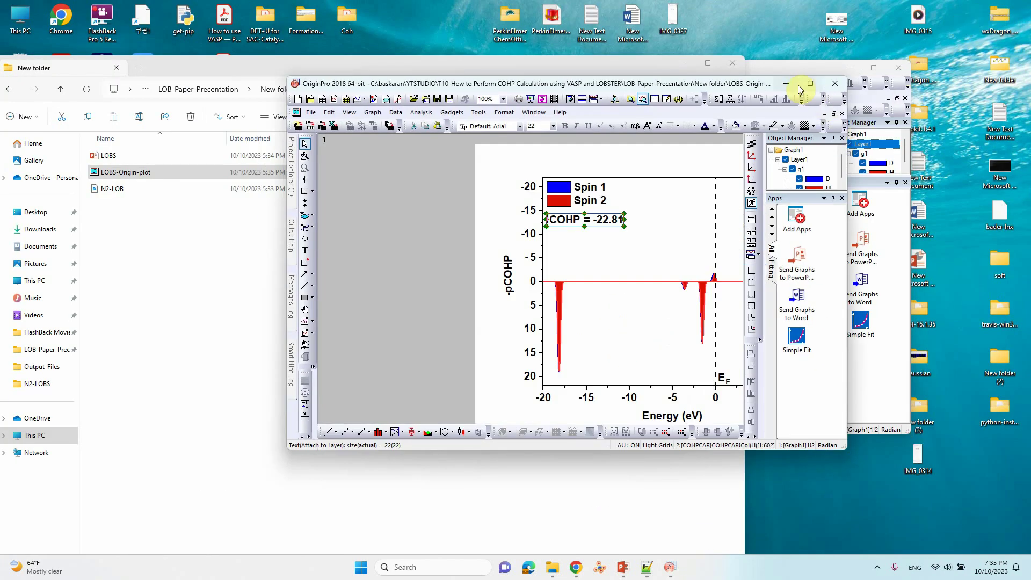
{"action": "left_click", "coordinate": [755, 309]}
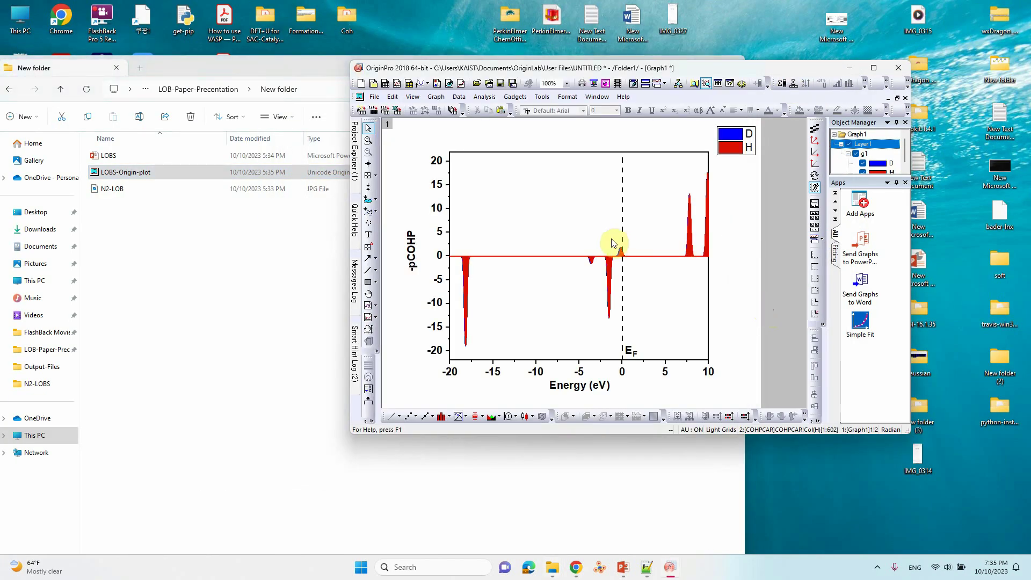
{"action": "left_click_drag", "start_coordinate": [783, 317], "coordinate": [471, 205]}
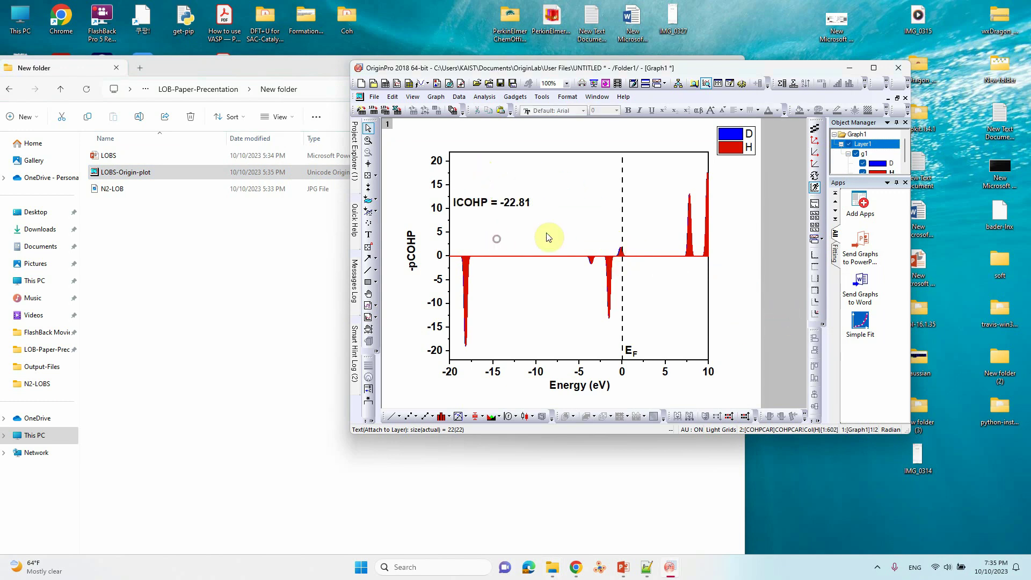
Move the legend inside the plot frame's upper-left corner and rename its entries "Spin 1" and "Spin 2".
{"action": "left_click_drag", "start_coordinate": [745, 142], "coordinate": [481, 170]}
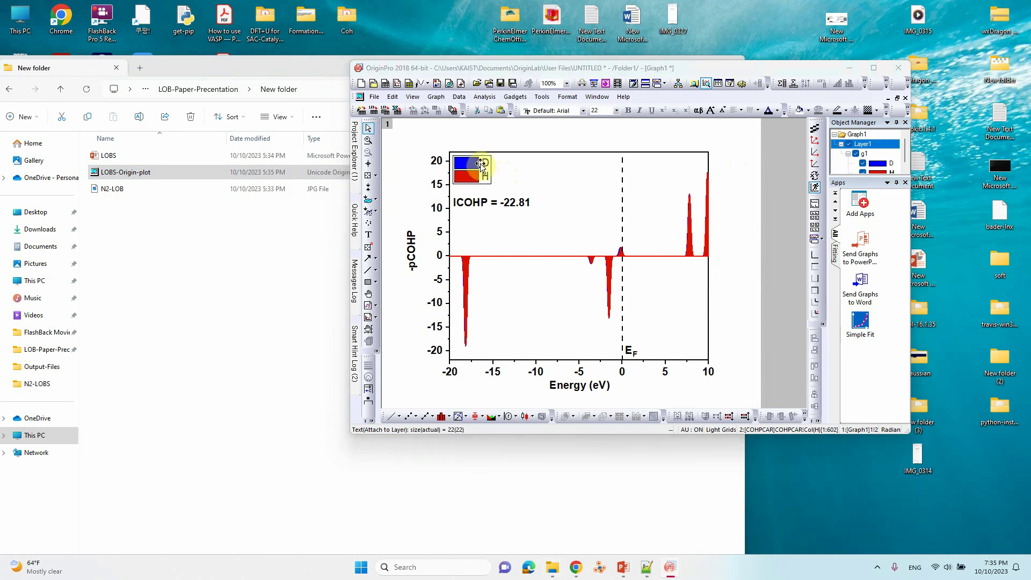
{"action": "double_click", "coordinate": [480, 163]}
{"action": "left_click_drag", "start_coordinate": [581, 235], "coordinate": [628, 236]}
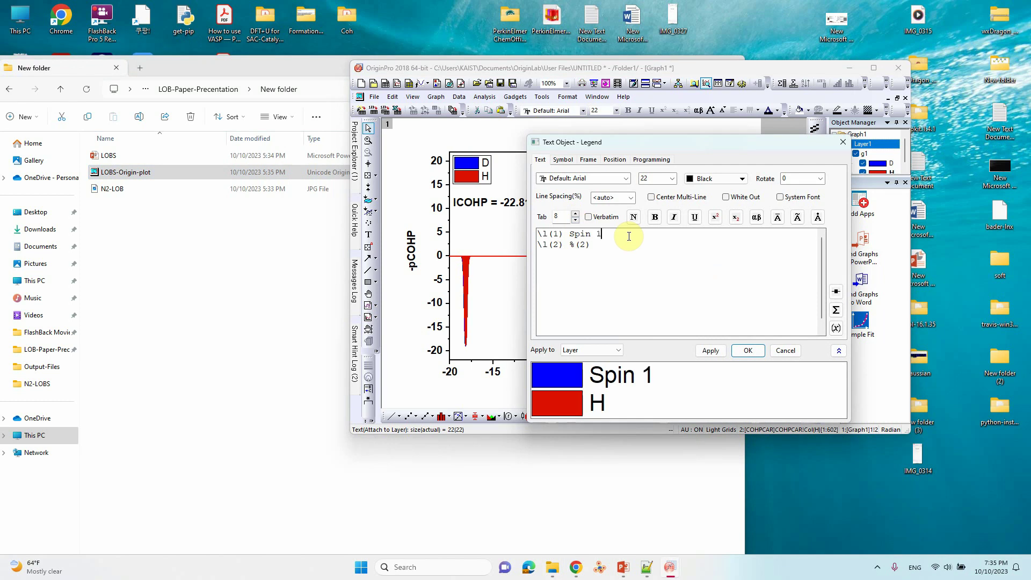
{"action": "left_click_drag", "start_coordinate": [569, 245], "coordinate": [608, 245]}
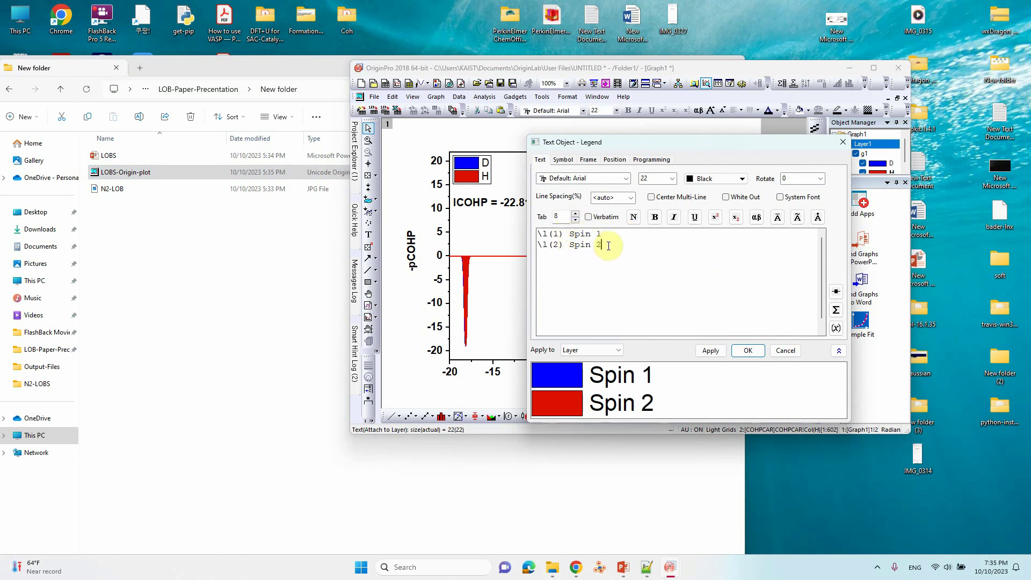
Make both legend entries, Spin 1 and Spin 2, bold.
{"action": "left_click_drag", "start_coordinate": [607, 246], "coordinate": [541, 245]}
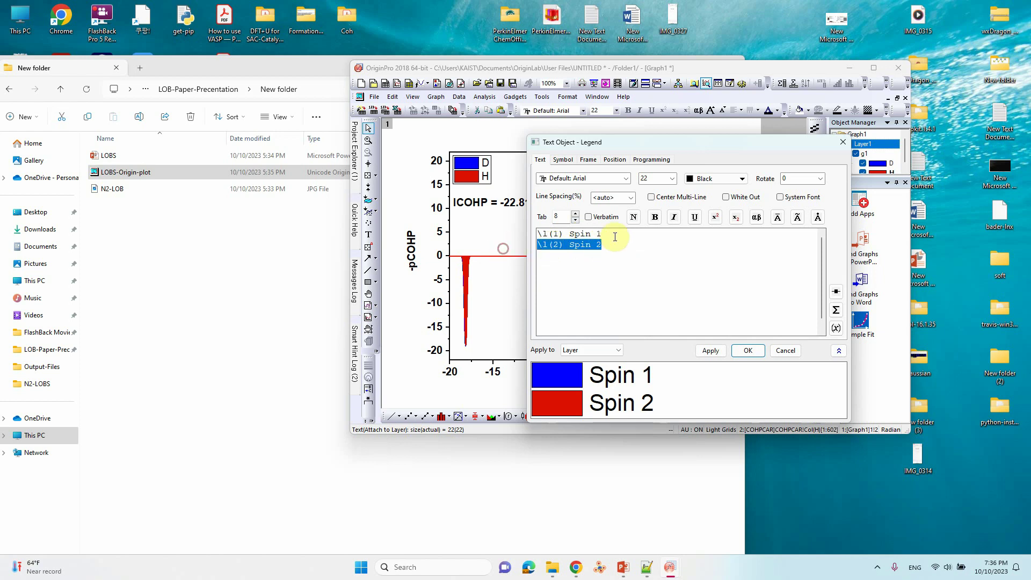
{"action": "left_click", "coordinate": [654, 217]}
{"action": "left_click_drag", "start_coordinate": [603, 235], "coordinate": [538, 234]}
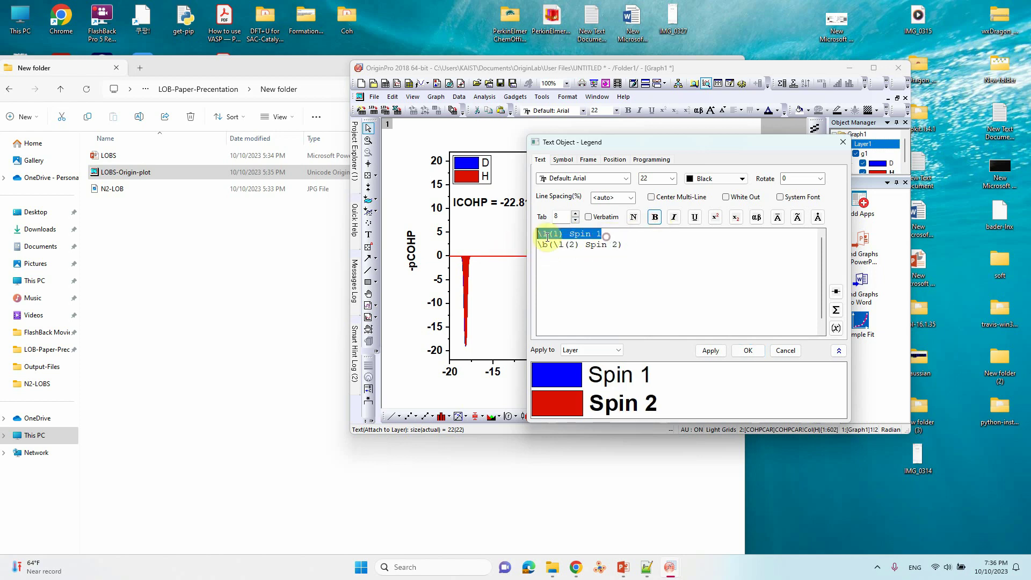
{"action": "left_click", "coordinate": [654, 217]}
Set the legend's frame to None and apply the legend changes.
{"action": "left_click", "coordinate": [564, 160]}
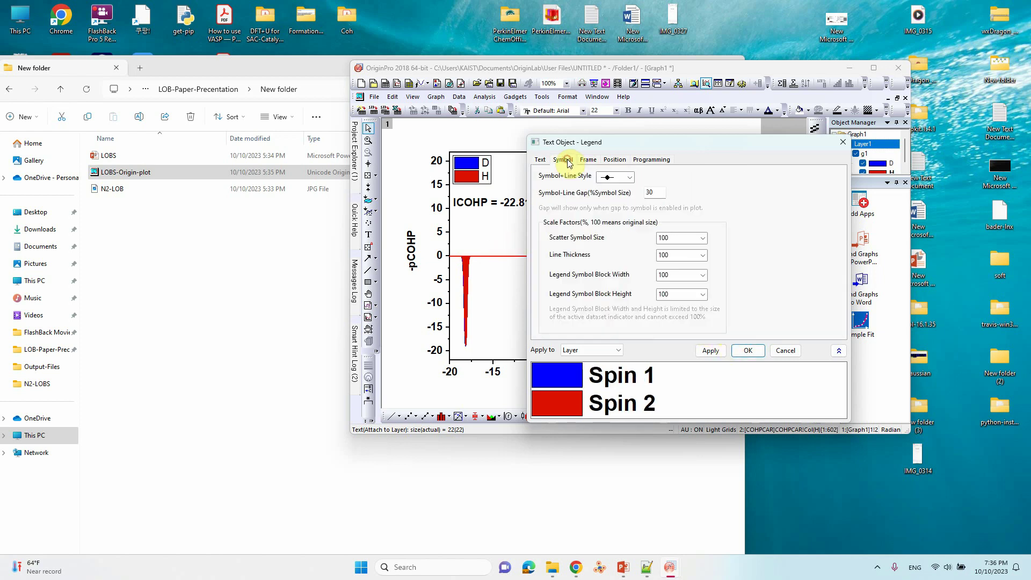
{"action": "left_click", "coordinate": [589, 160]}
{"action": "left_click", "coordinate": [600, 176]}
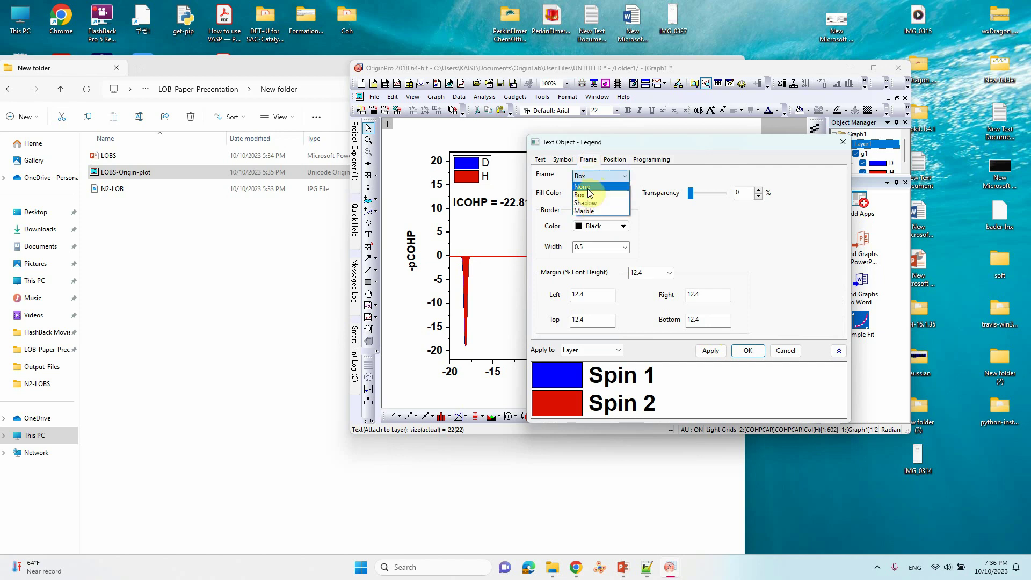
{"action": "left_click", "coordinate": [588, 187]}
{"action": "left_click", "coordinate": [747, 351]}
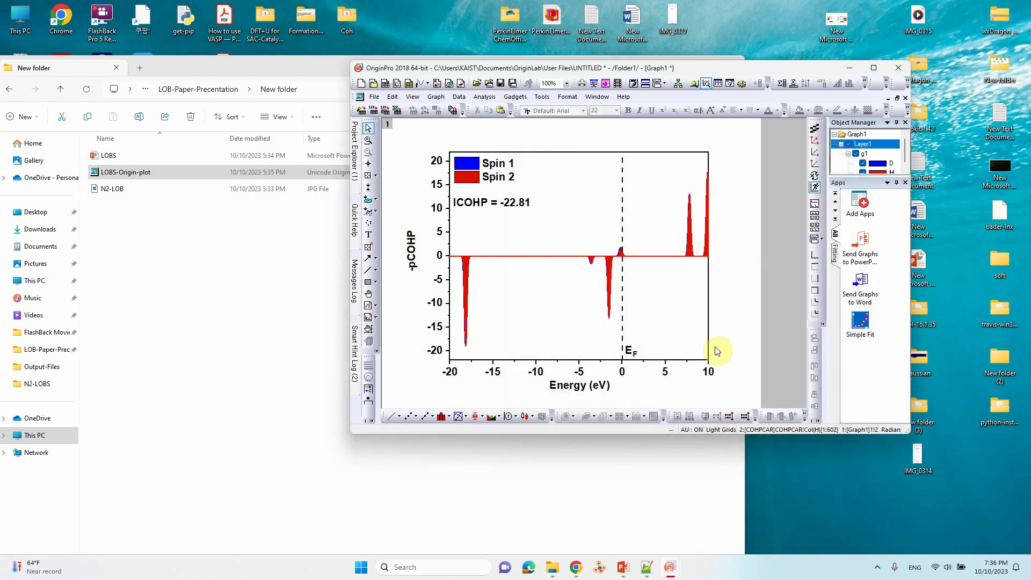
Move the ICOHP label closer beneath the legend and place a duplicate of it near the plot's upper-right corner.
{"action": "left_click", "coordinate": [503, 208]}
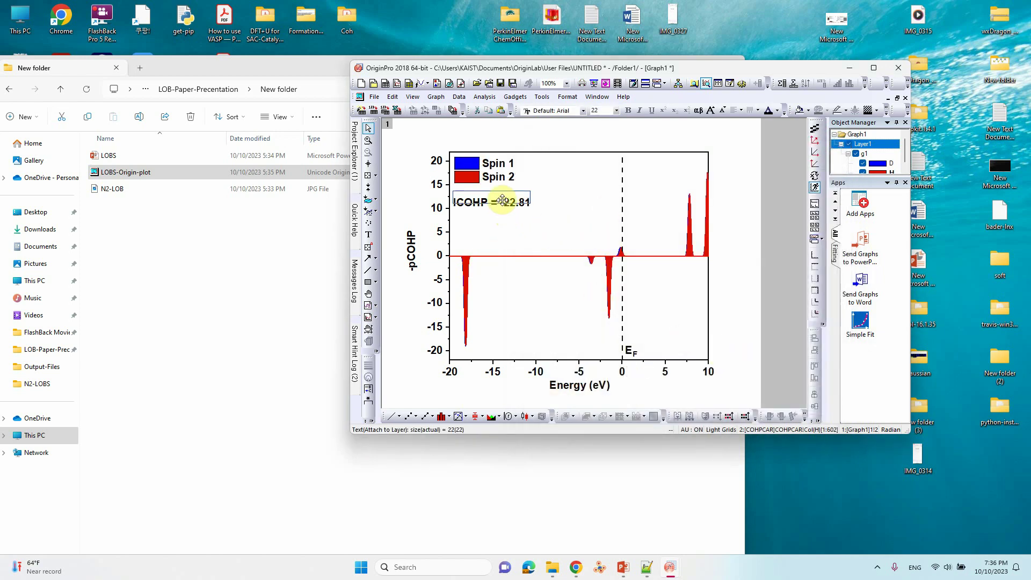
{"action": "left_click_drag", "start_coordinate": [504, 207], "coordinate": [502, 201]}
{"action": "left_click", "coordinate": [515, 199]}
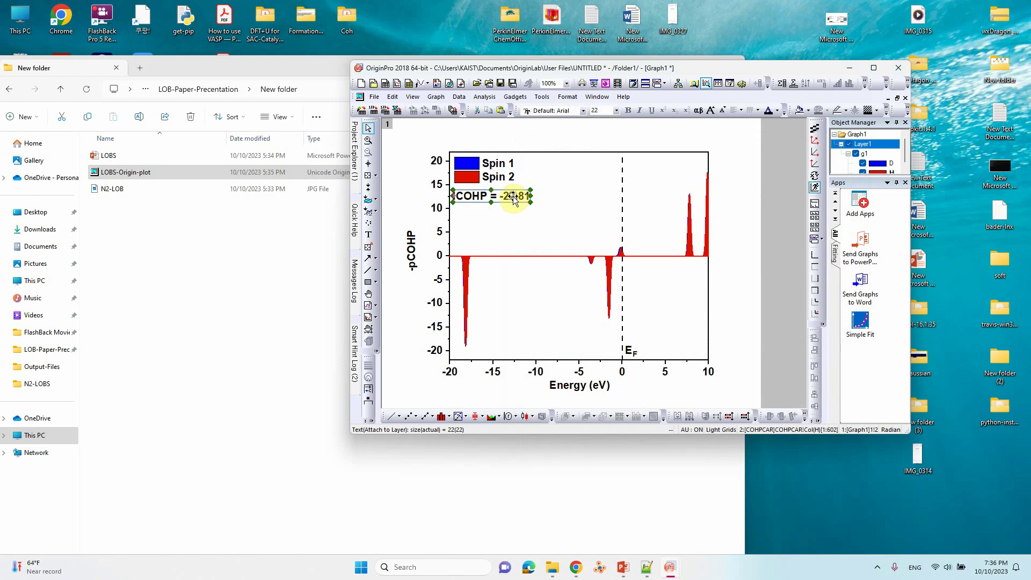
{"action": "key", "text": "ctrl+c"}
{"action": "left_click", "coordinate": [575, 202]}
{"action": "key", "text": "ctrl+v"}
{"action": "left_click_drag", "start_coordinate": [579, 205], "coordinate": [710, 168]}
Replace the text of the duplicated label near the plot's upper-right corner with "Free N2" and make the 2 a subscript.
{"action": "double_click", "coordinate": [631, 163]}
{"action": "key", "text": "Delete"}
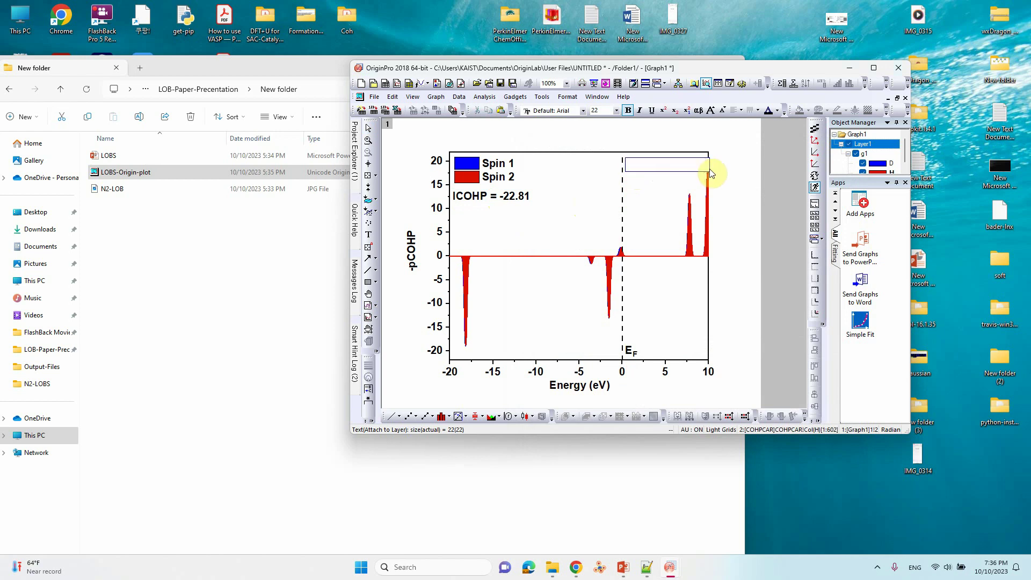
{"action": "type", "text": "Free N2"}
{"action": "key", "text": "shift+Left"}
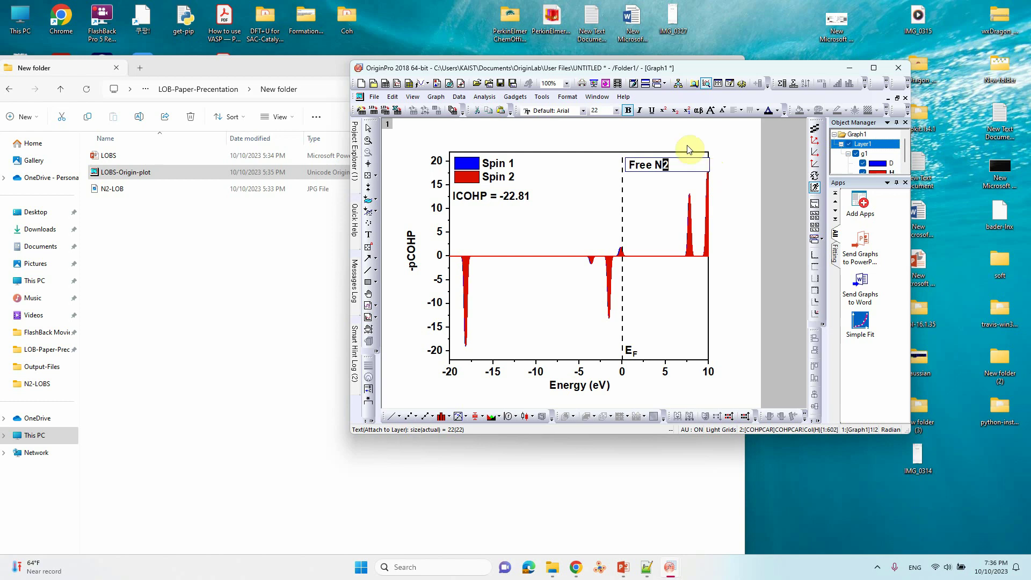
{"action": "left_click", "coordinate": [674, 110]}
{"action": "left_click", "coordinate": [735, 202]}
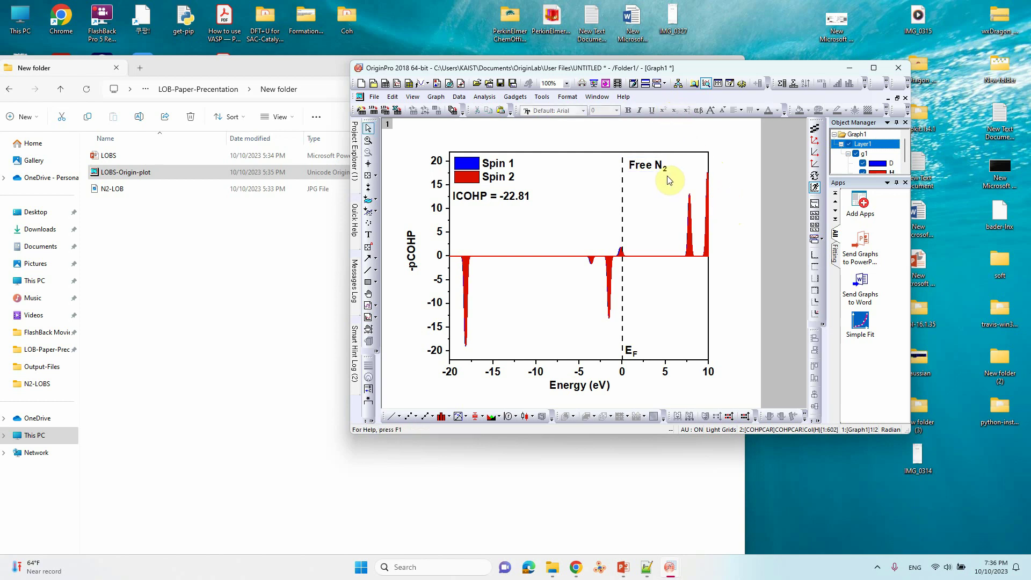
Move the Free N2 label slightly right, between the Fermi line and the plot frame's right edge.
{"action": "left_click", "coordinate": [672, 168]}
{"action": "left_click_drag", "start_coordinate": [672, 166], "coordinate": [688, 165]}
{"action": "left_click", "coordinate": [674, 186]}
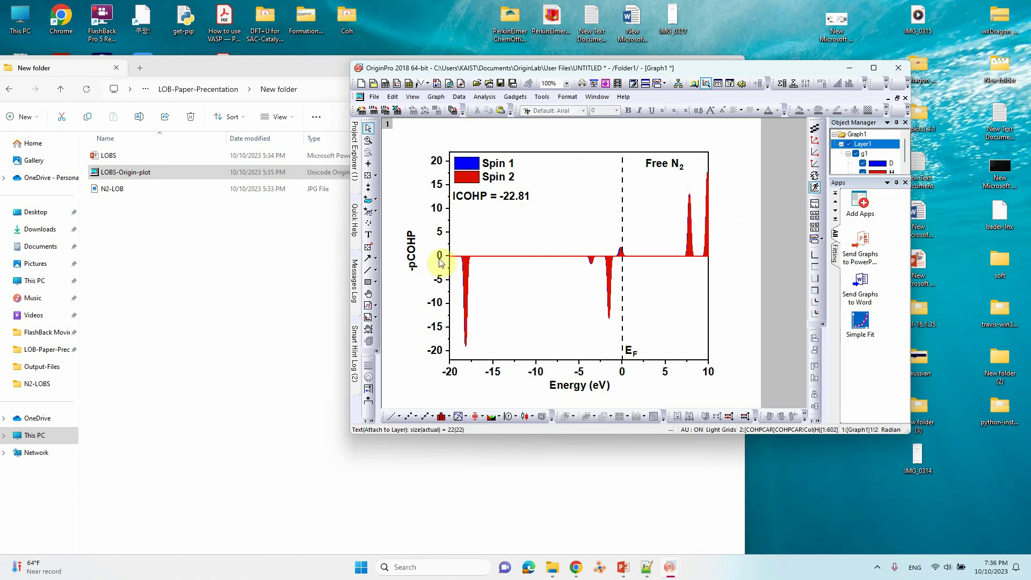
Turn off the minus sign for the left Y axis tick labels and apply the change.
{"action": "double_click", "coordinate": [449, 328]}
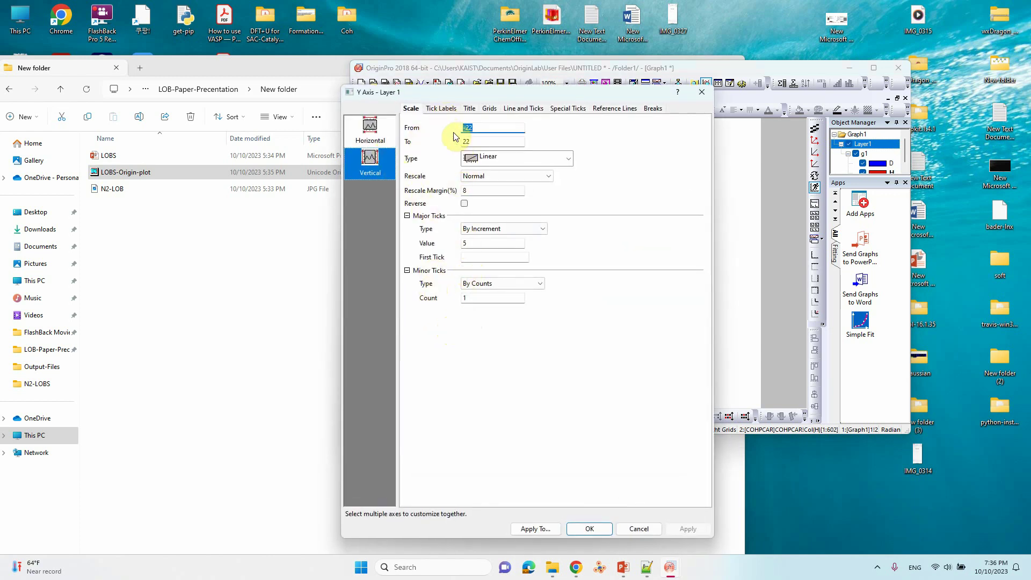
{"action": "left_click", "coordinate": [440, 108]}
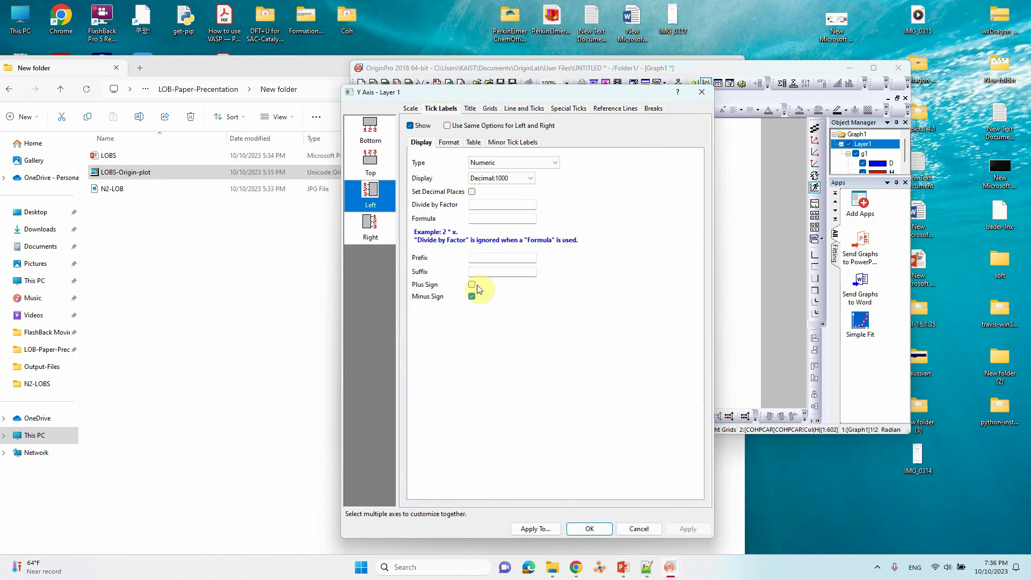
{"action": "left_click", "coordinate": [471, 297]}
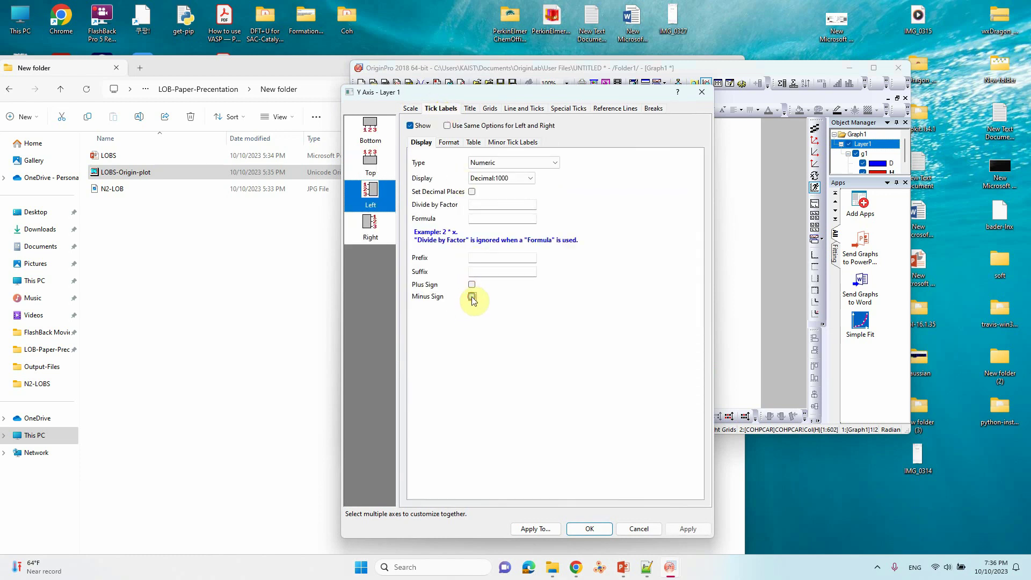
{"action": "left_click", "coordinate": [696, 530]}
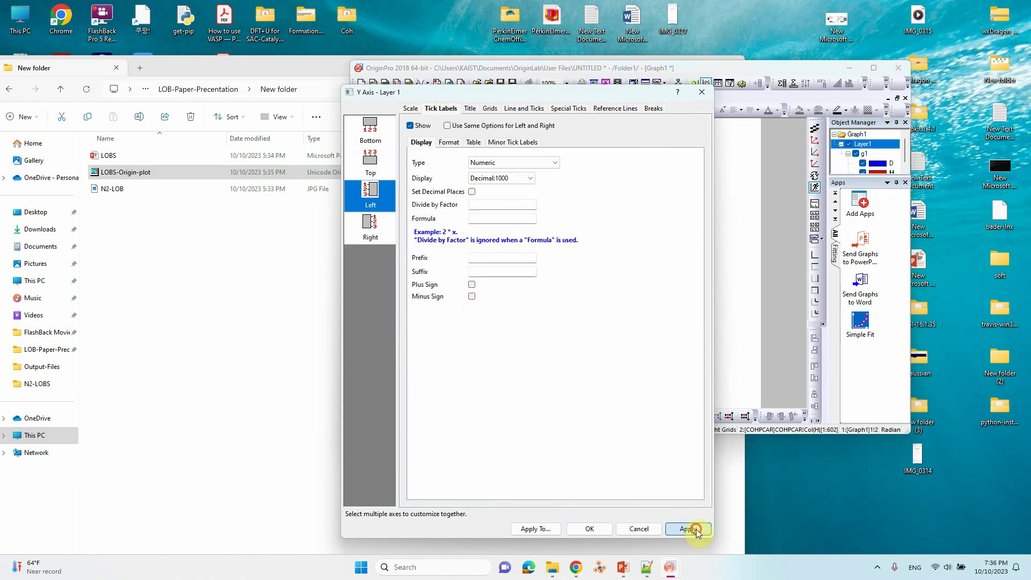
{"action": "left_click", "coordinate": [590, 528]}
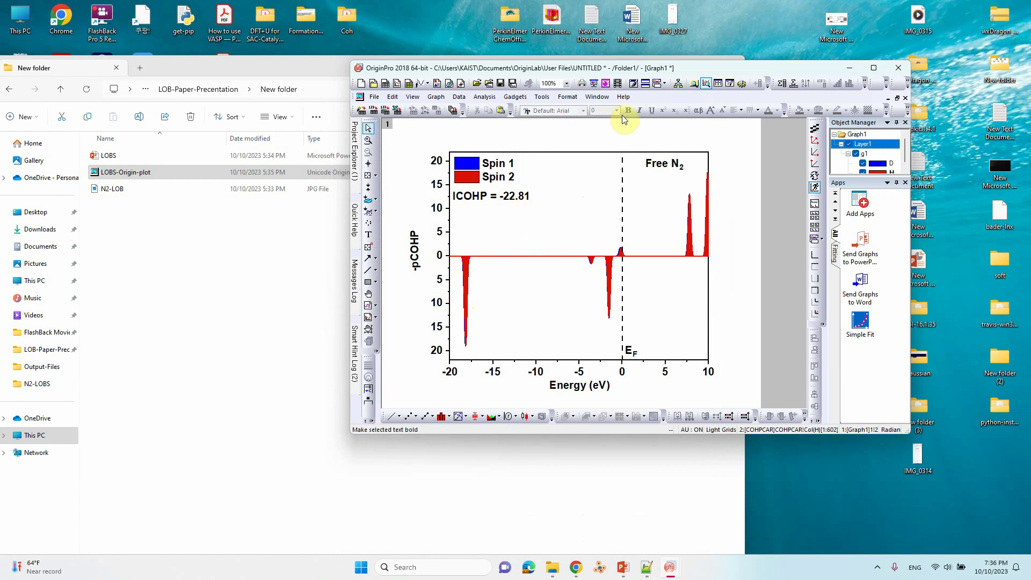
Add a minus sign text label and place it in front of the upper 5 and 10 tick labels on the Y axis.
{"action": "left_click", "coordinate": [368, 234]}
{"action": "left_click", "coordinate": [428, 231]}
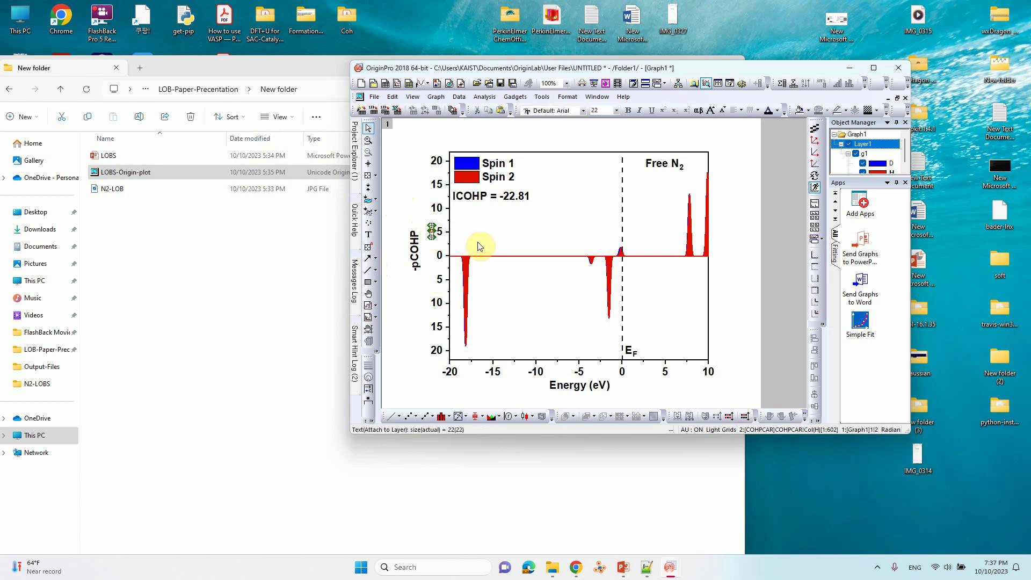
{"action": "left_click", "coordinate": [479, 246]}
{"action": "left_click", "coordinate": [423, 214]}
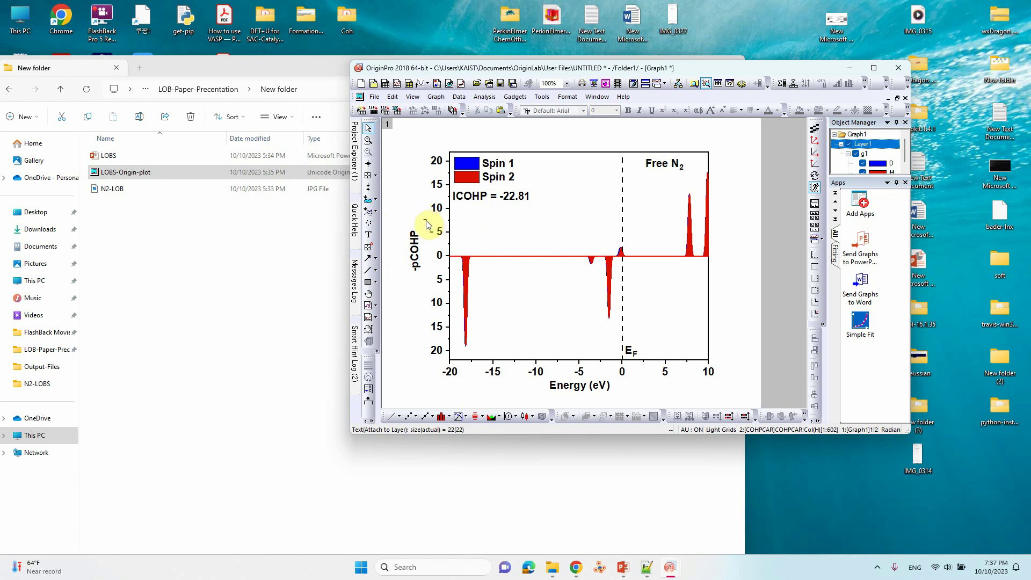
{"action": "left_click", "coordinate": [425, 212]}
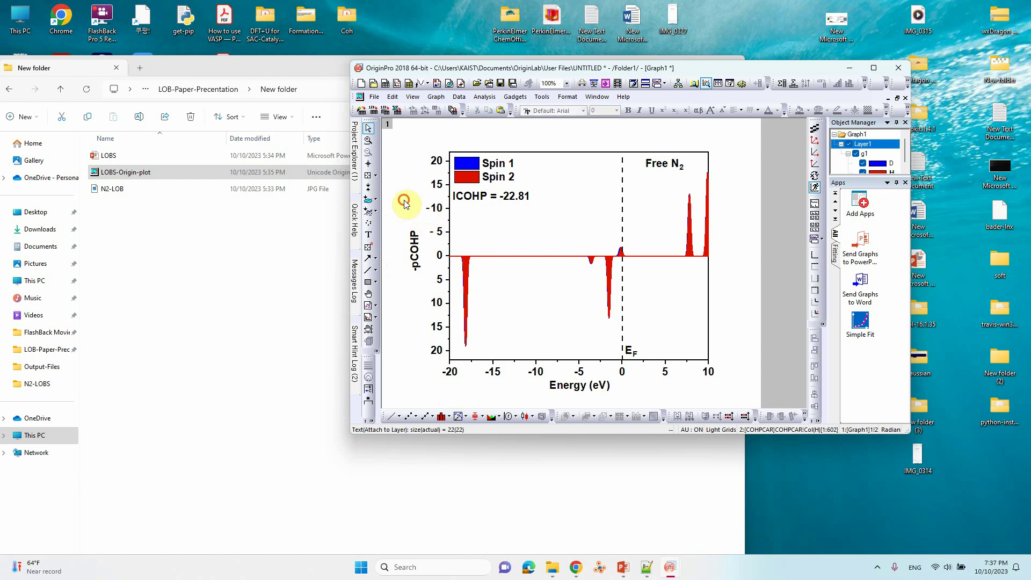
Place copies of the minus sign in front of the upper 15 and 20 tick labels on the Y axis.
{"action": "left_click", "coordinate": [414, 179]}
{"action": "left_click", "coordinate": [417, 185]}
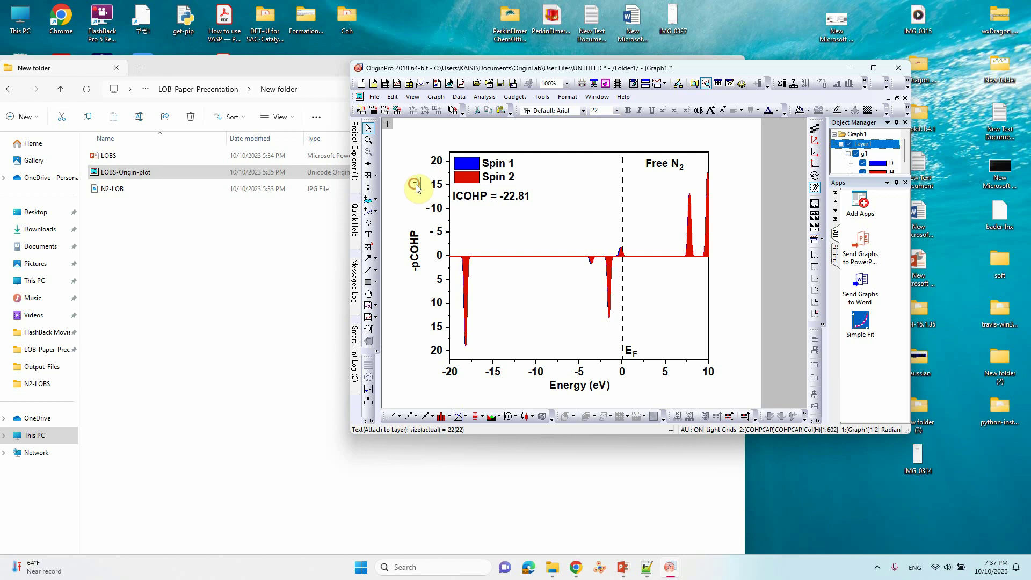
{"action": "left_click", "coordinate": [412, 203]}
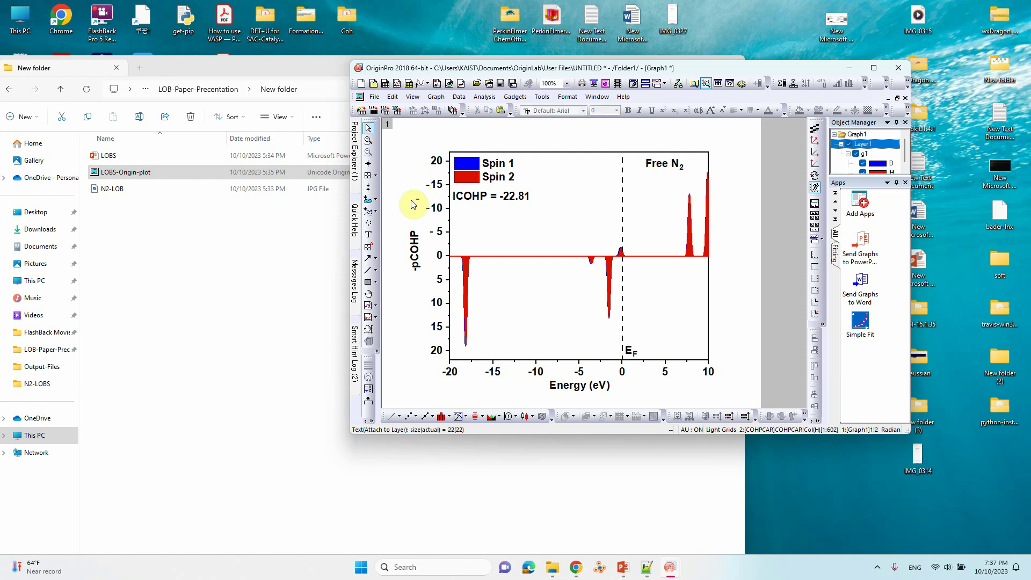
{"action": "left_click", "coordinate": [418, 198]}
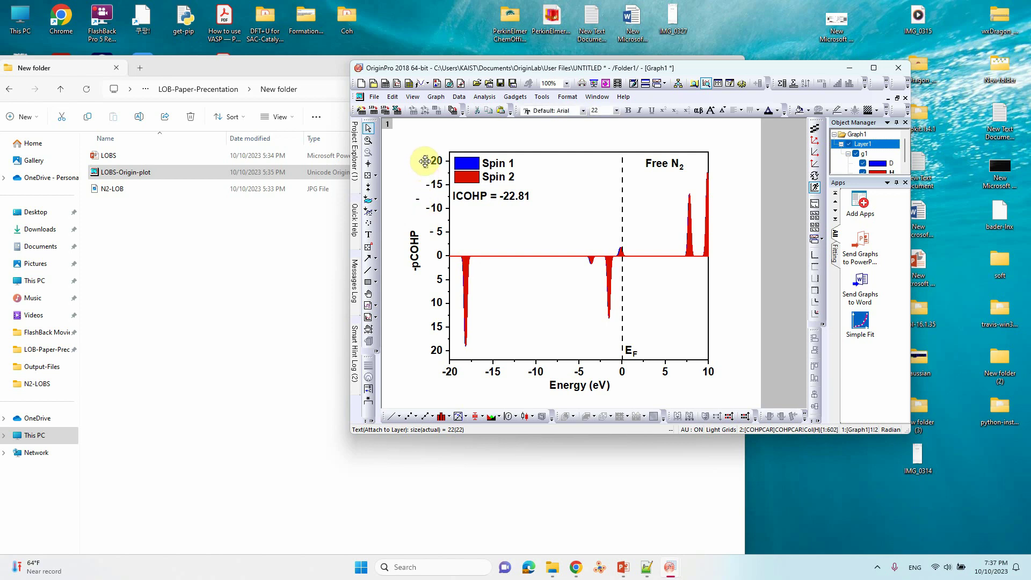
{"action": "left_click_drag", "start_coordinate": [425, 161], "coordinate": [425, 161]}
{"action": "left_click", "coordinate": [408, 193]}
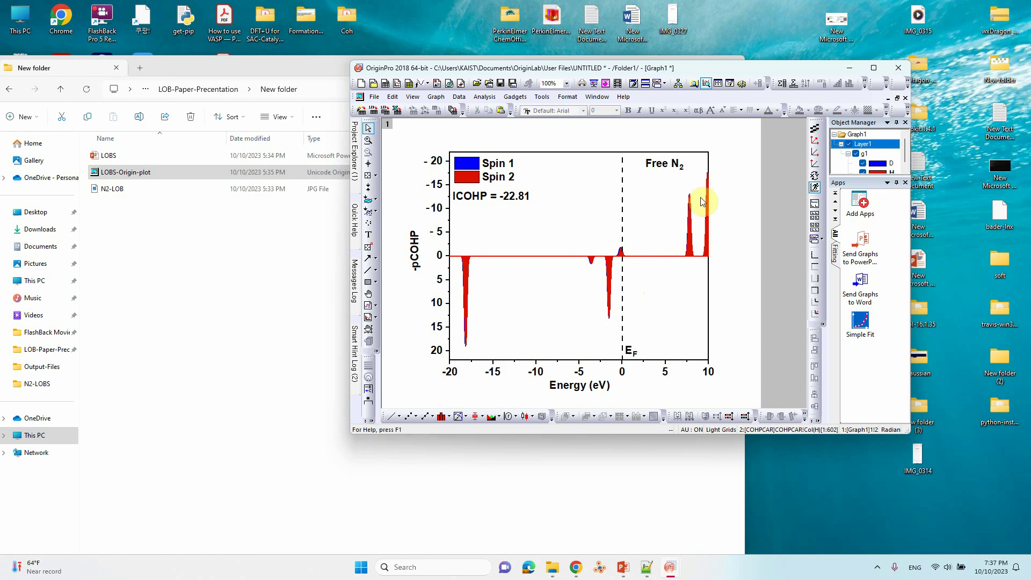
Maximize the window and save the project as LOBS-Free-N2 in the Desktop folder 123.
{"action": "left_click", "coordinate": [873, 68]}
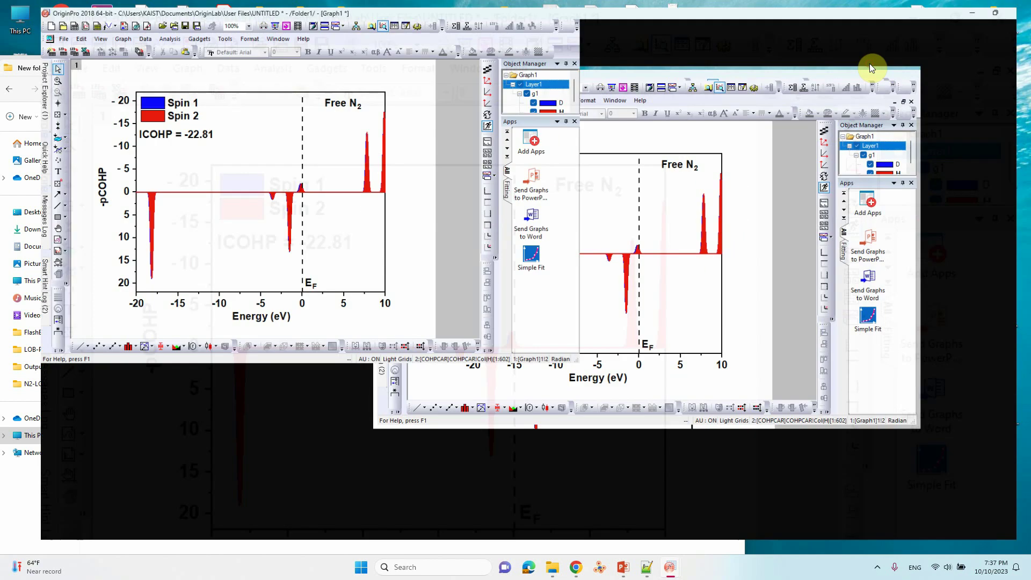
{"action": "left_click", "coordinate": [150, 19]}
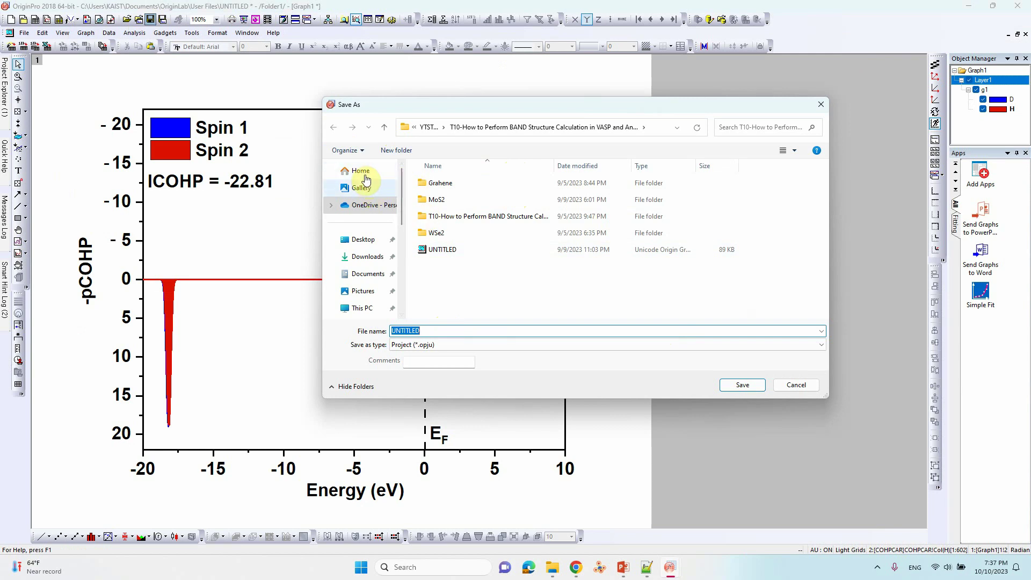
{"action": "left_click", "coordinate": [362, 240]}
{"action": "double_click", "coordinate": [423, 332]}
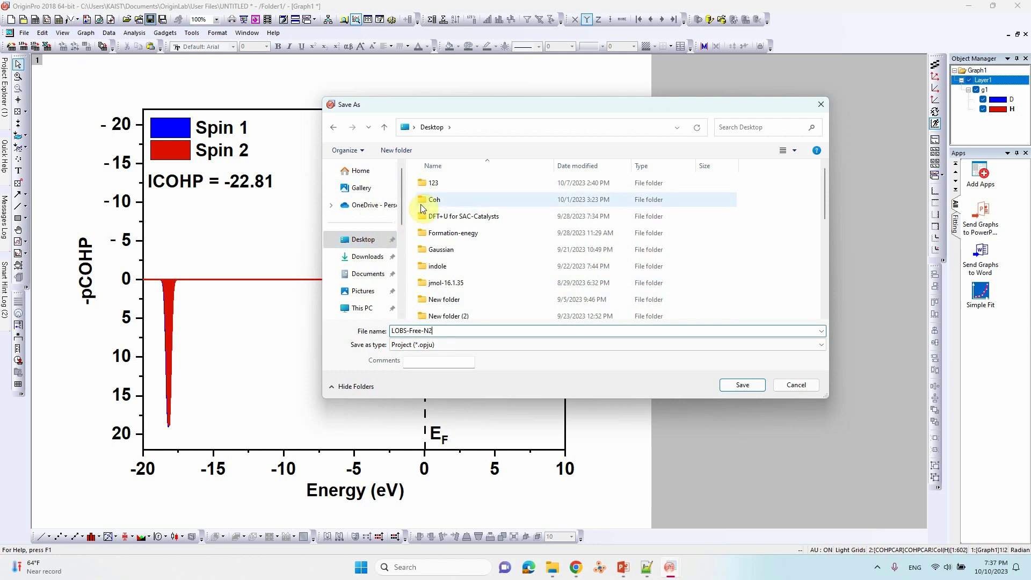
{"action": "double_click", "coordinate": [430, 186]}
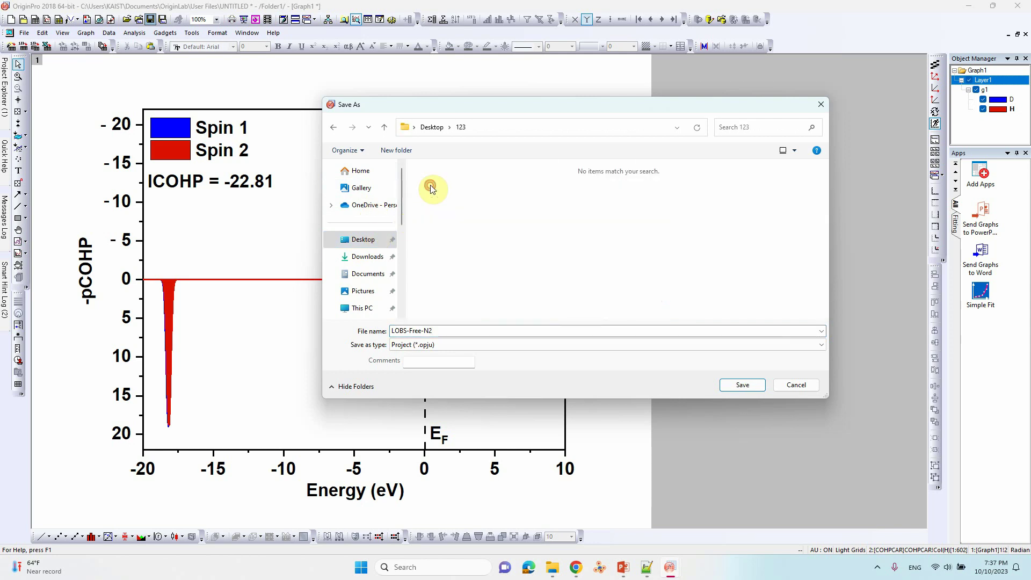
{"action": "left_click", "coordinate": [742, 384]}
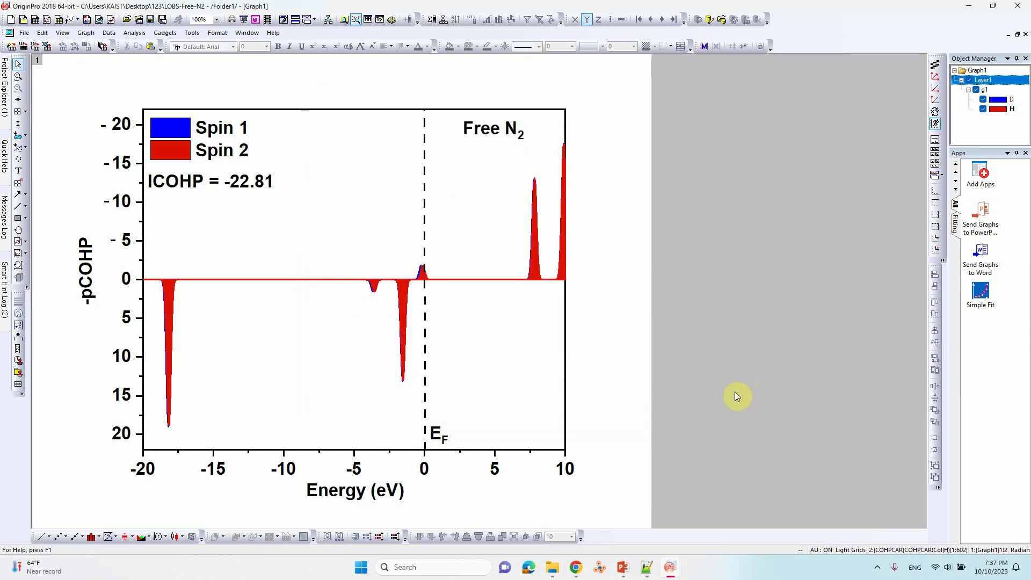
Set up a graph export of the active page as a JPEG image with the file name LOBS-N2.
{"action": "left_click", "coordinate": [24, 33]}
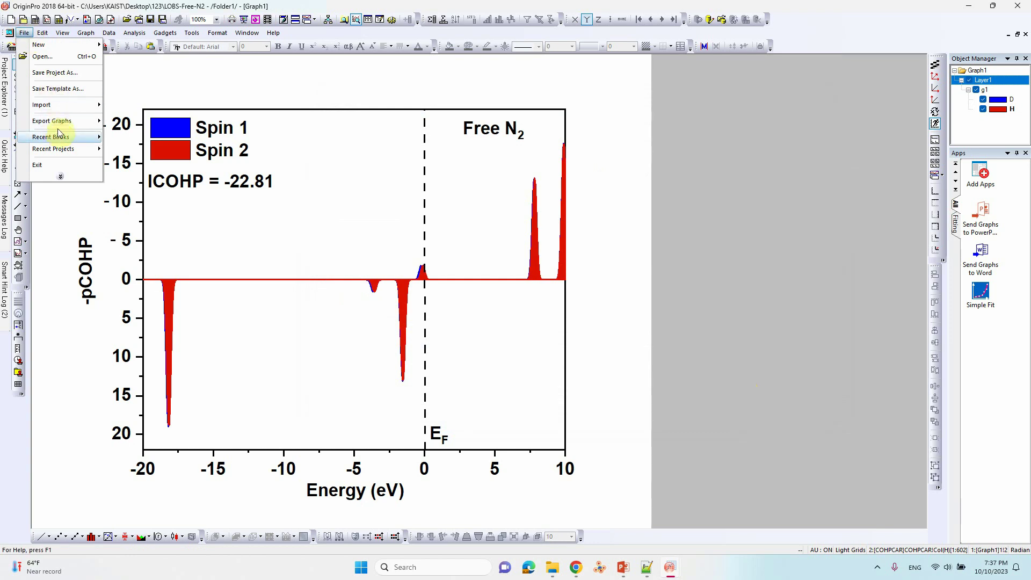
{"action": "mouse_move", "coordinate": [60, 139]}
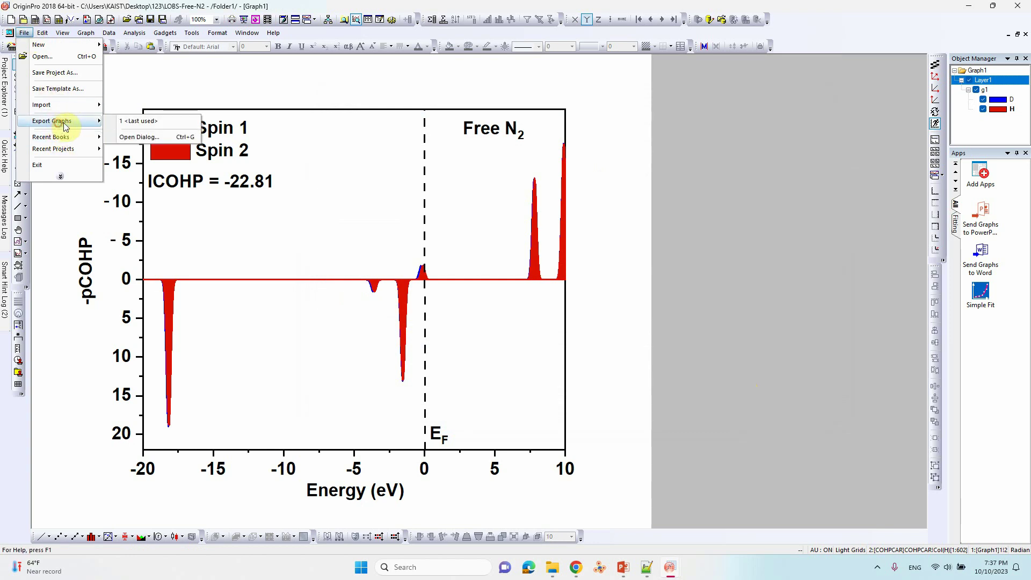
{"action": "left_click", "coordinate": [136, 137]}
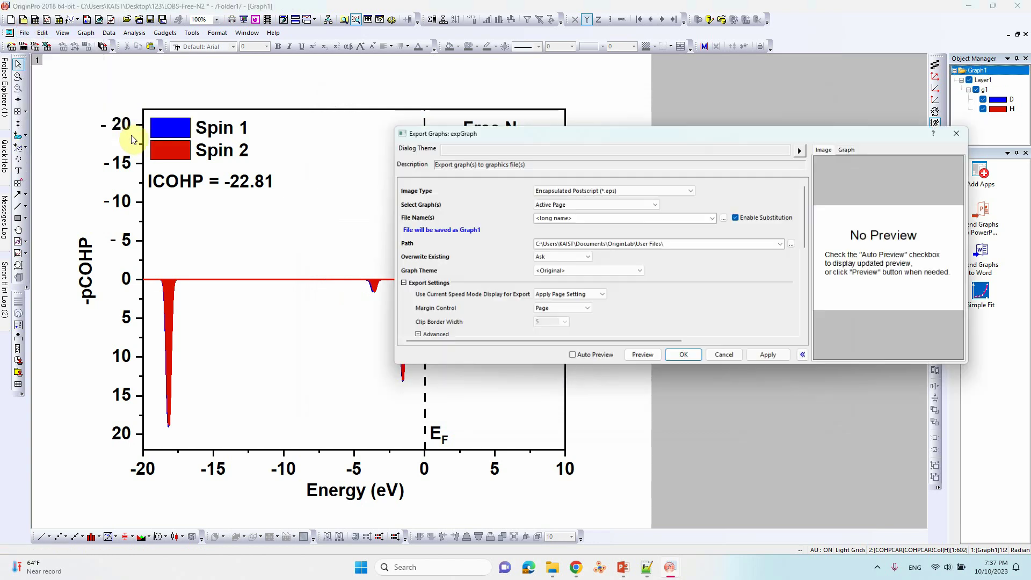
{"action": "left_click", "coordinate": [593, 185]}
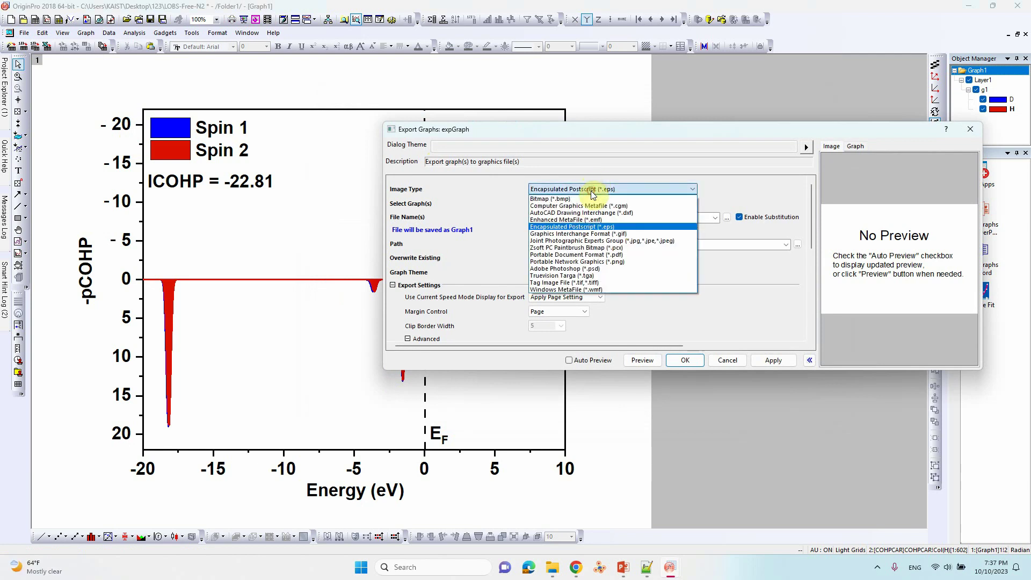
{"action": "left_click", "coordinate": [598, 238]}
{"action": "left_click", "coordinate": [579, 215]}
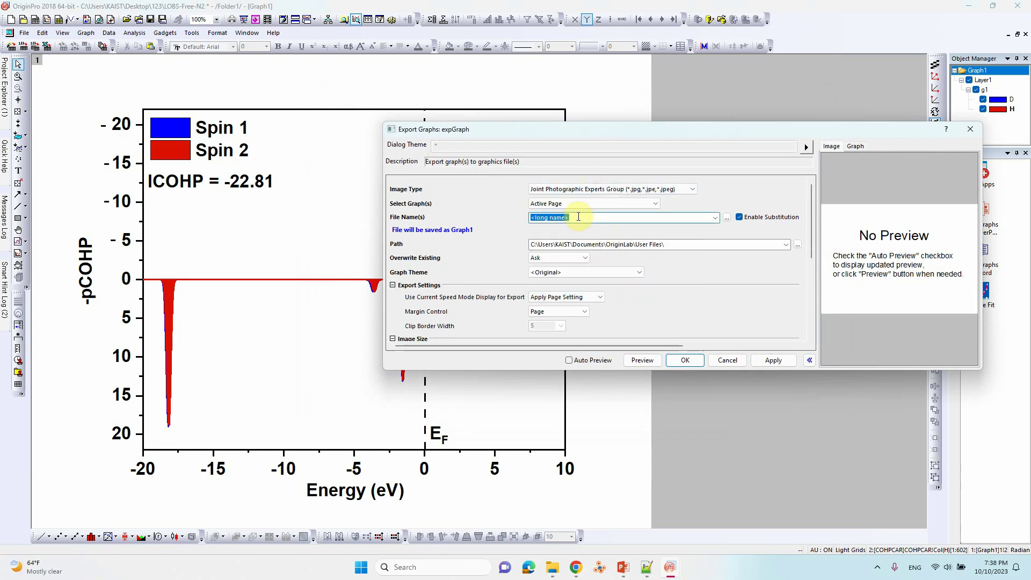
{"action": "type", "text": "LON"}
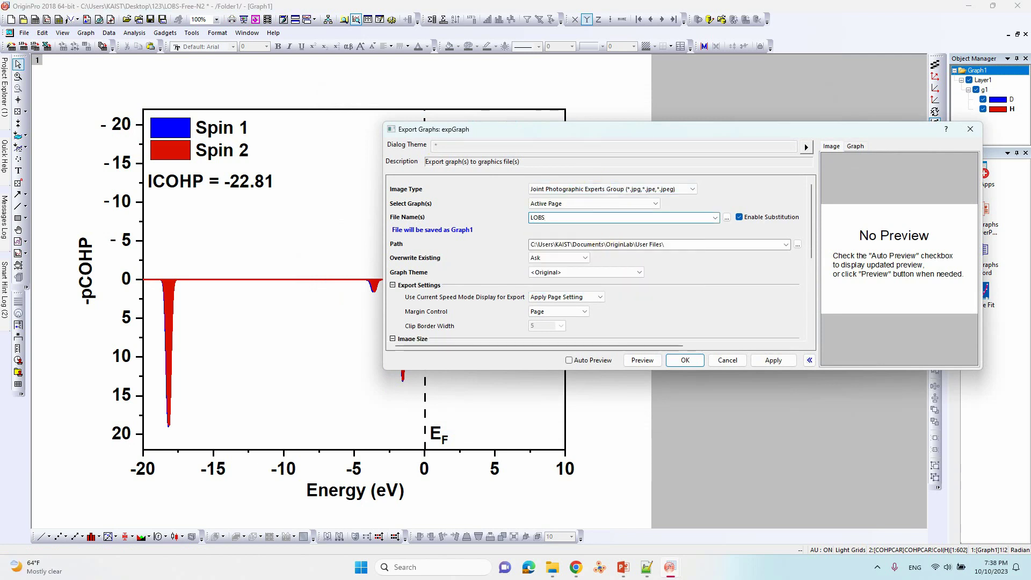
{"action": "left_click", "coordinate": [576, 216]}
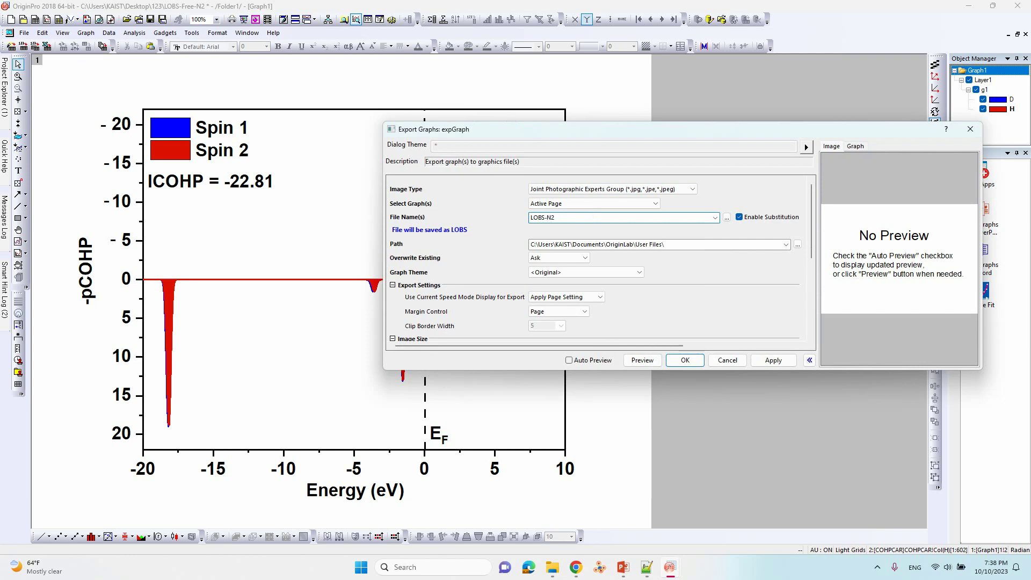
Switch to File Explorer, open the N2-LOBS folder inside LOB-Run-Step3 and copy its folder path.
{"action": "left_click", "coordinate": [785, 244]}
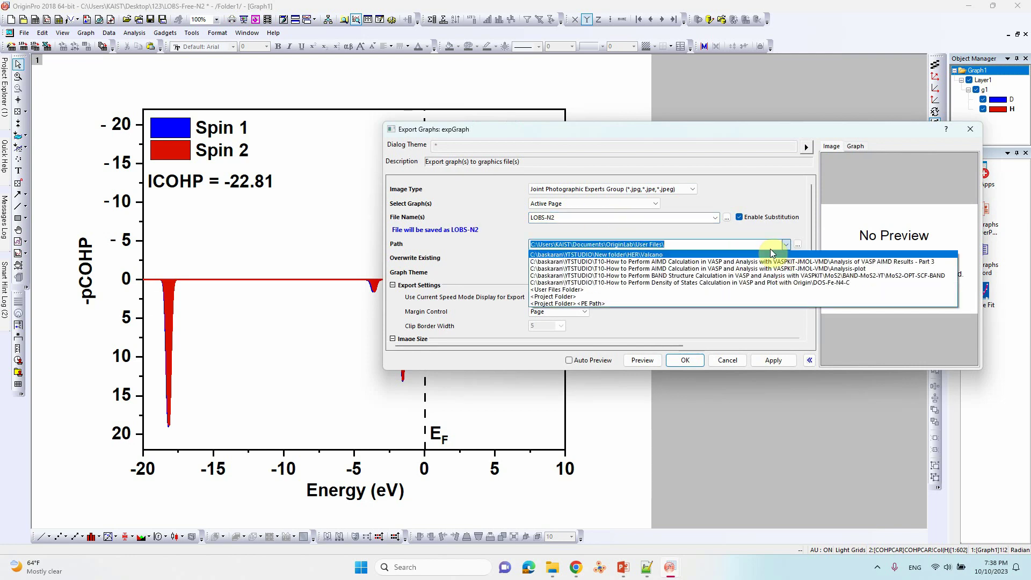
{"action": "left_click", "coordinate": [644, 244]}
{"action": "mouse_move", "coordinate": [544, 569]}
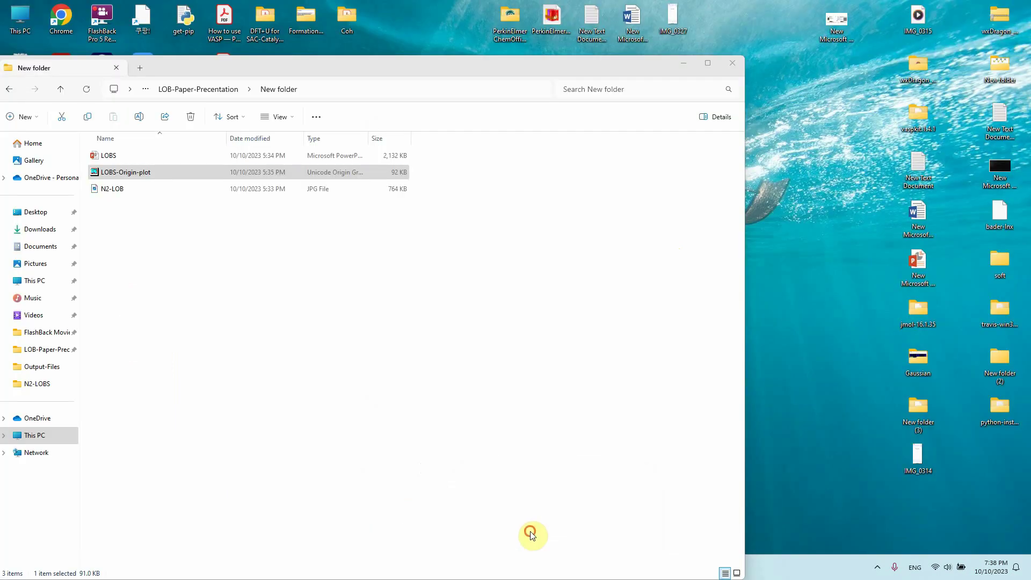
{"action": "left_click", "coordinate": [530, 530]}
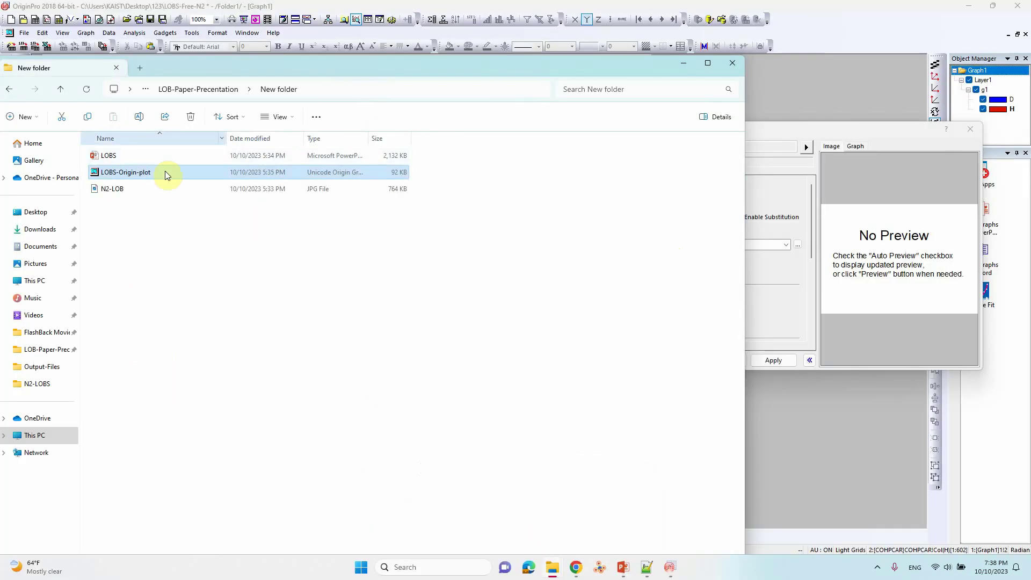
{"action": "left_click", "coordinate": [59, 92]}
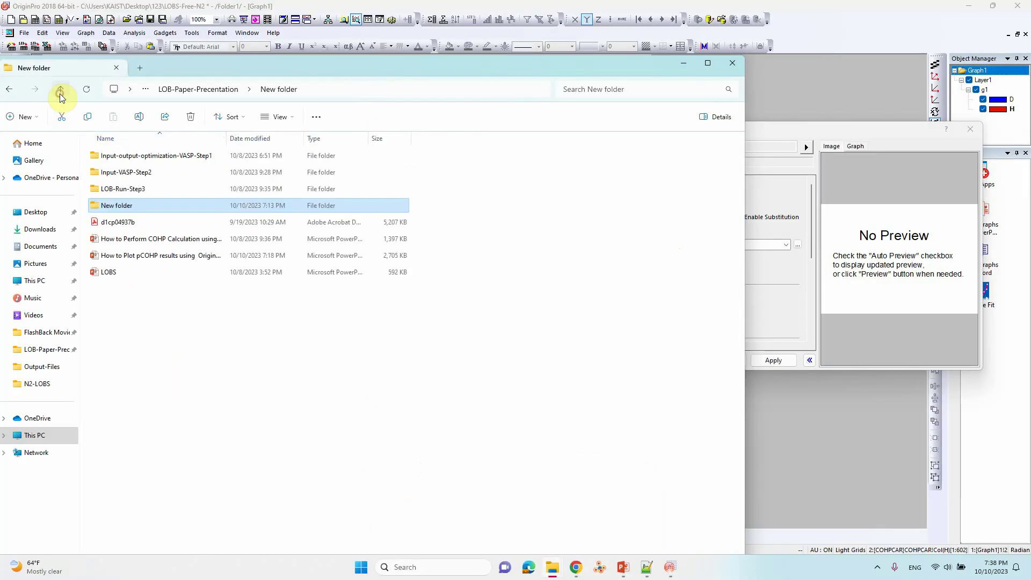
{"action": "double_click", "coordinate": [123, 189]}
{"action": "left_click", "coordinate": [126, 174]}
{"action": "double_click", "coordinate": [126, 174]}
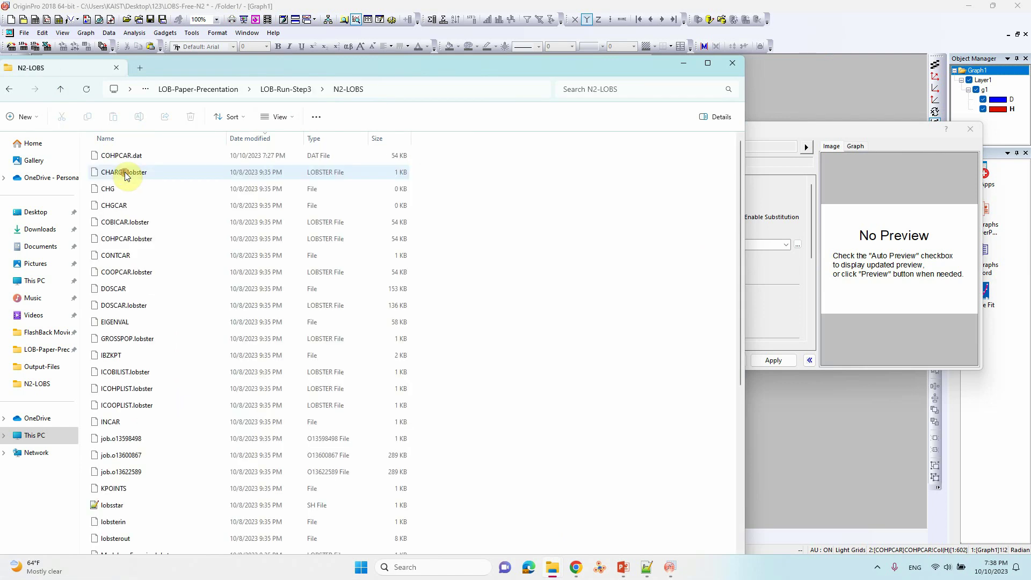
{"action": "left_click", "coordinate": [413, 93]}
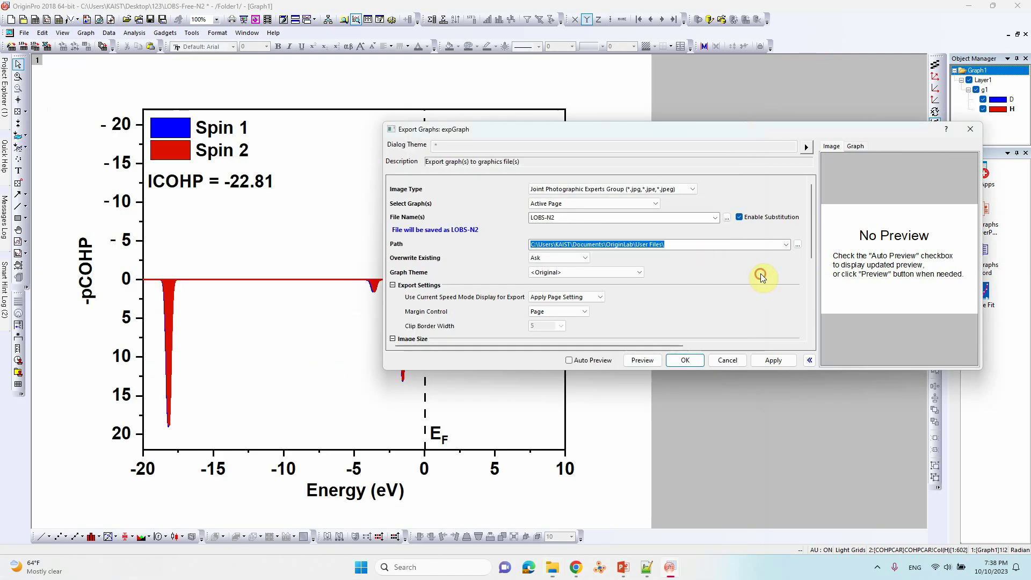
Replace the graph export path with the copied path of the N2-LOBS folder.
{"action": "left_click", "coordinate": [760, 272]}
{"action": "left_click_drag", "start_coordinate": [673, 245], "coordinate": [484, 246]}
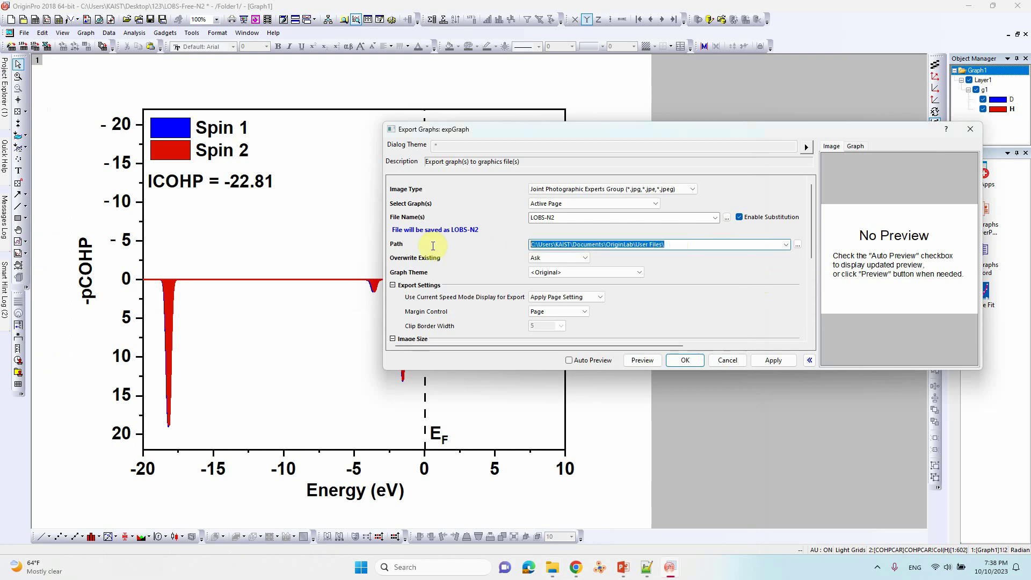
{"action": "key", "text": "ctrl+v"}
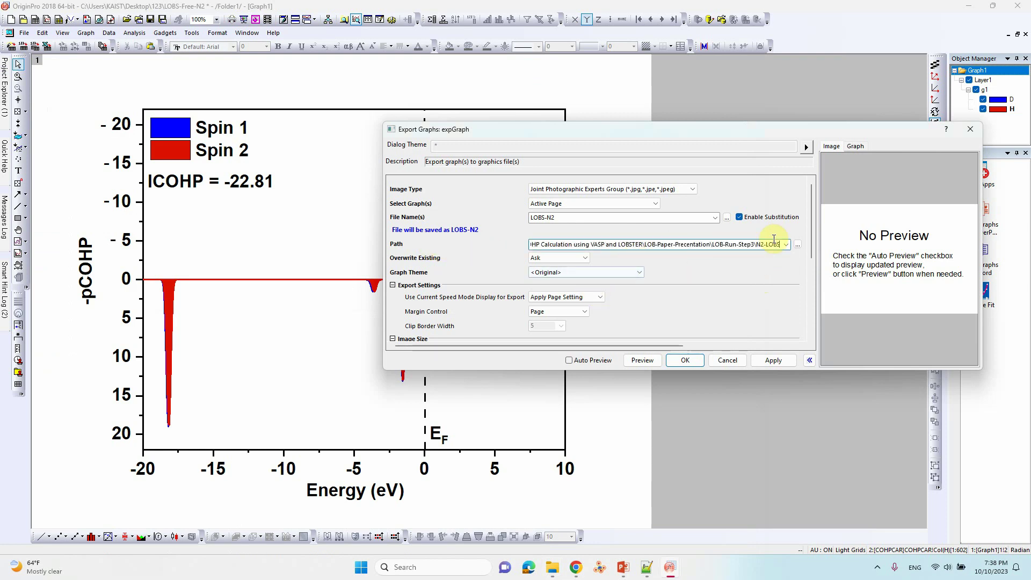
Set the JPG export resolution to 600 DPI and export the graph.
{"action": "left_click_drag", "start_coordinate": [811, 226], "coordinate": [813, 300]}
{"action": "left_click", "coordinate": [560, 289]}
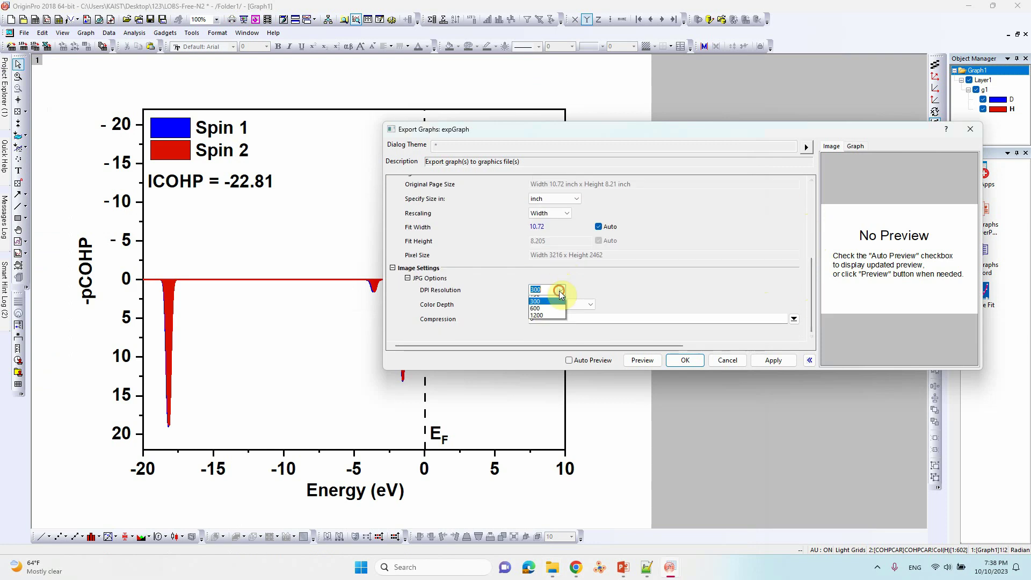
{"action": "left_click", "coordinate": [543, 335]}
{"action": "left_click", "coordinate": [675, 360]}
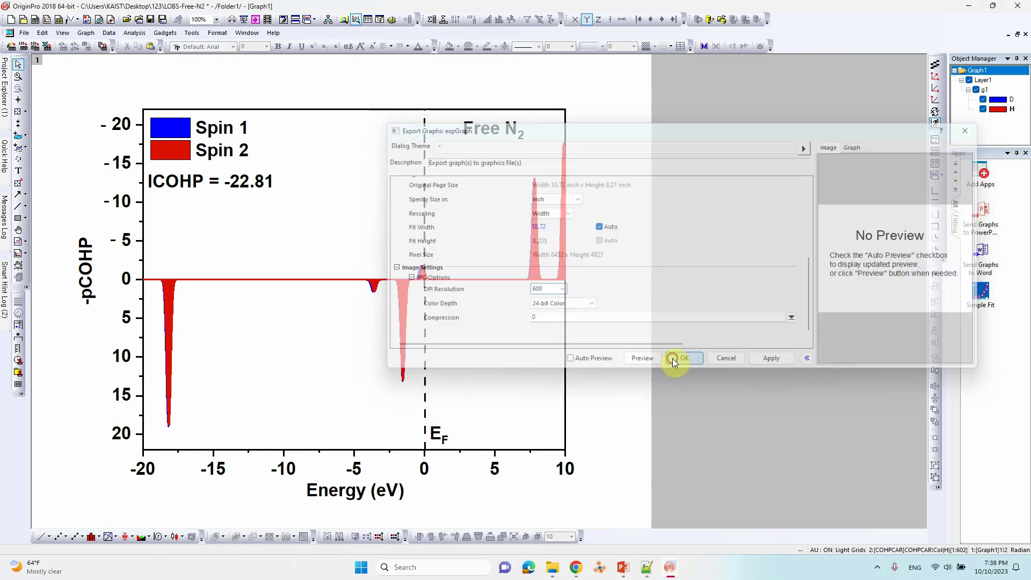
Switch to File Explorer, view the exported LOBS-N2 image from the N2-LOBS folder full-window, and close it.
{"action": "left_click", "coordinate": [968, 6]}
{"action": "left_click_drag", "start_coordinate": [497, 65], "coordinate": [602, 46]}
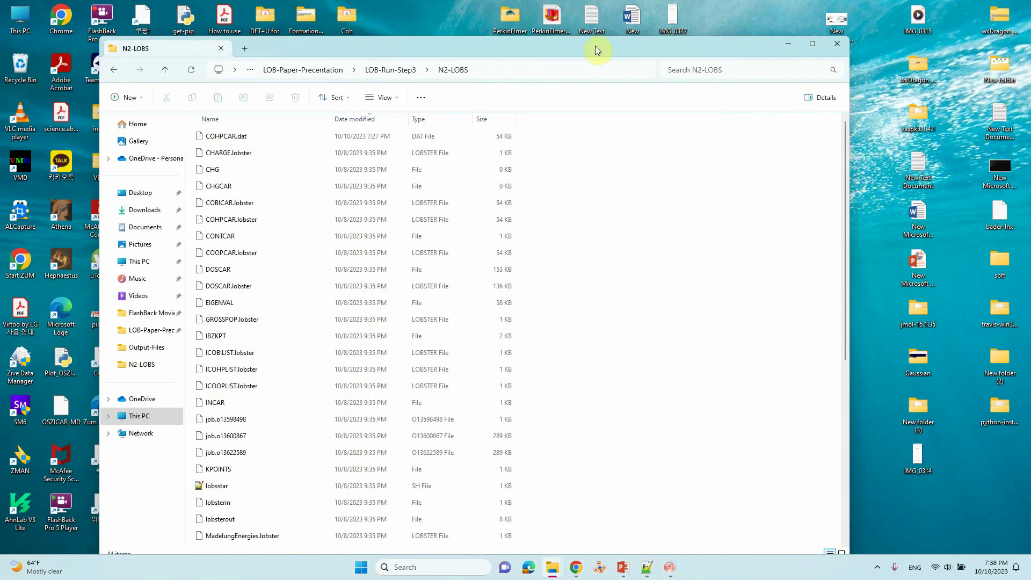
{"action": "scroll", "coordinate": [269, 341], "scroll_direction": "down", "scroll_amount": 6}
{"action": "double_click", "coordinate": [225, 541]}
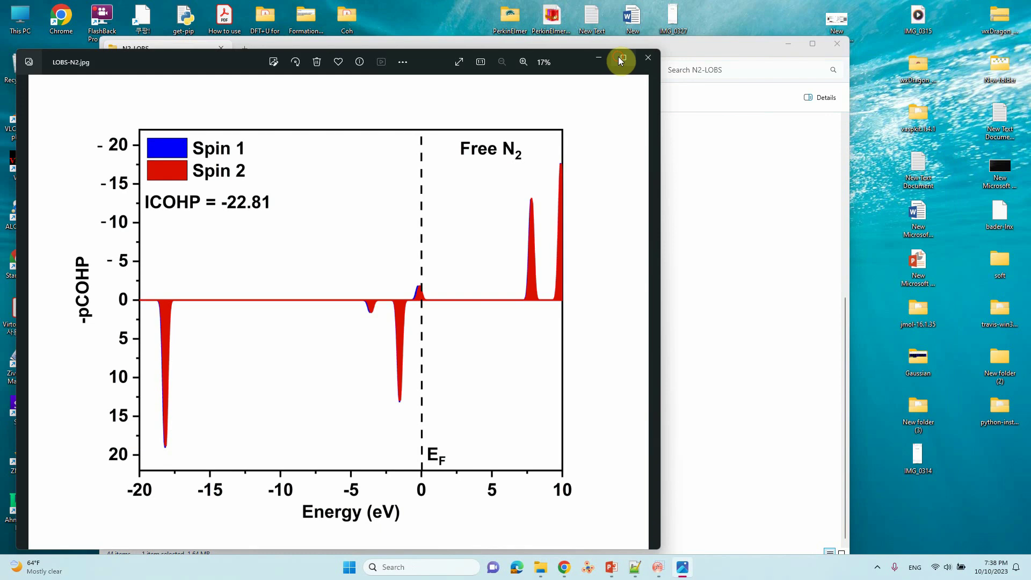
{"action": "left_click", "coordinate": [617, 56]}
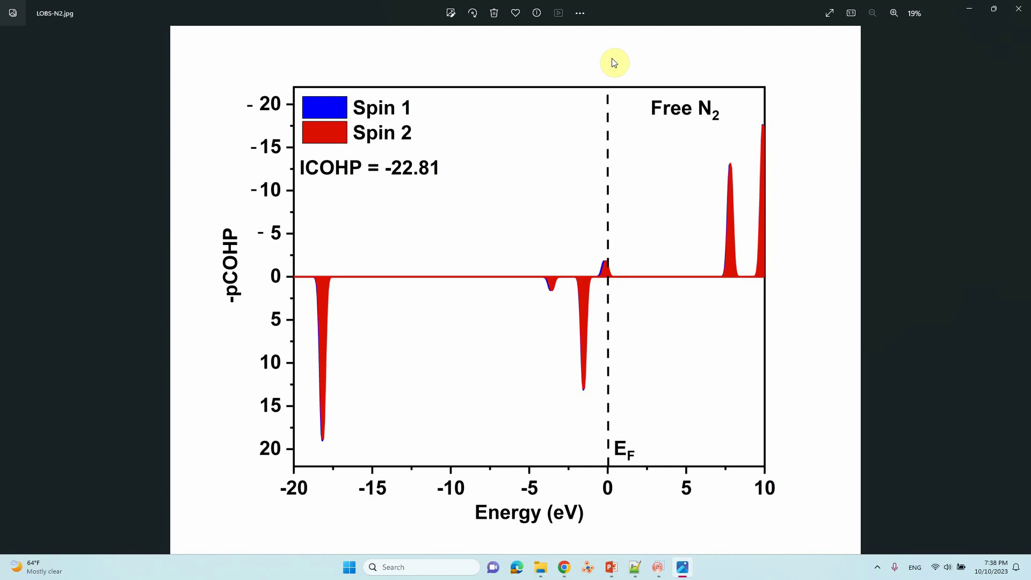
{"action": "key", "text": "alt+F4"}
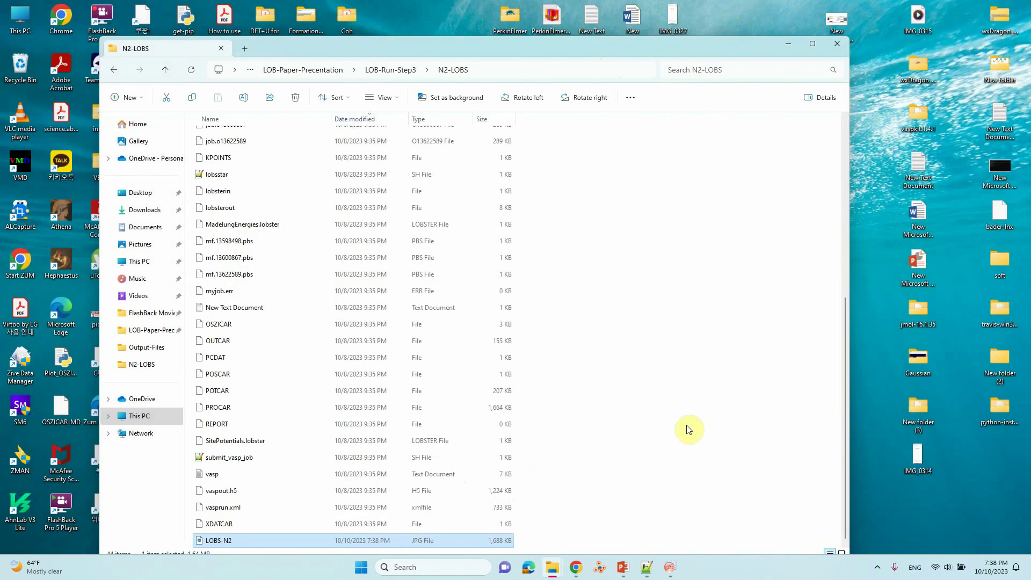
{"action": "left_click", "coordinate": [663, 395]}
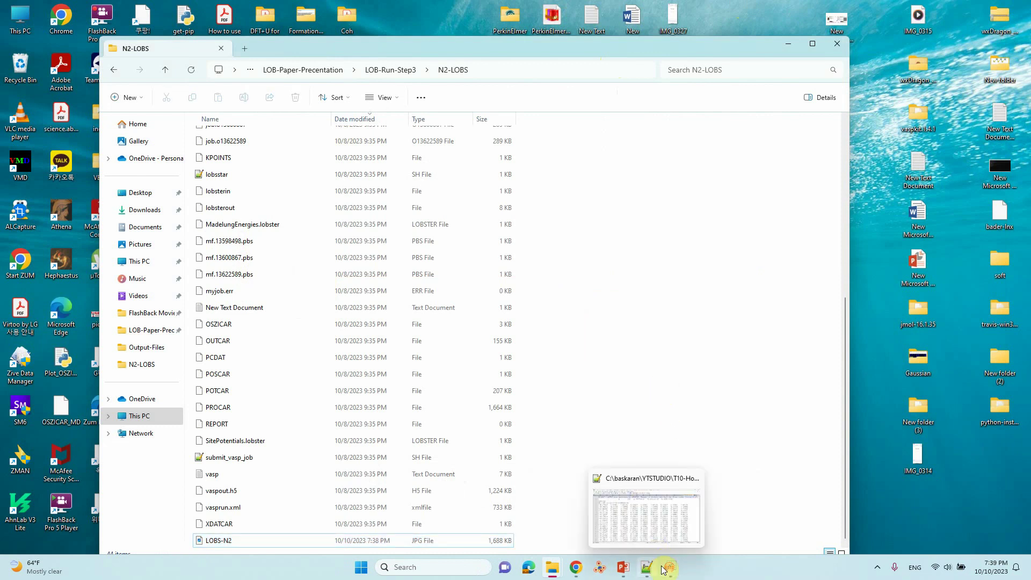
Switch to the PowerPoint presentation and run the slide show from the second slide to the Thank You slide.
{"action": "left_click", "coordinate": [659, 532]}
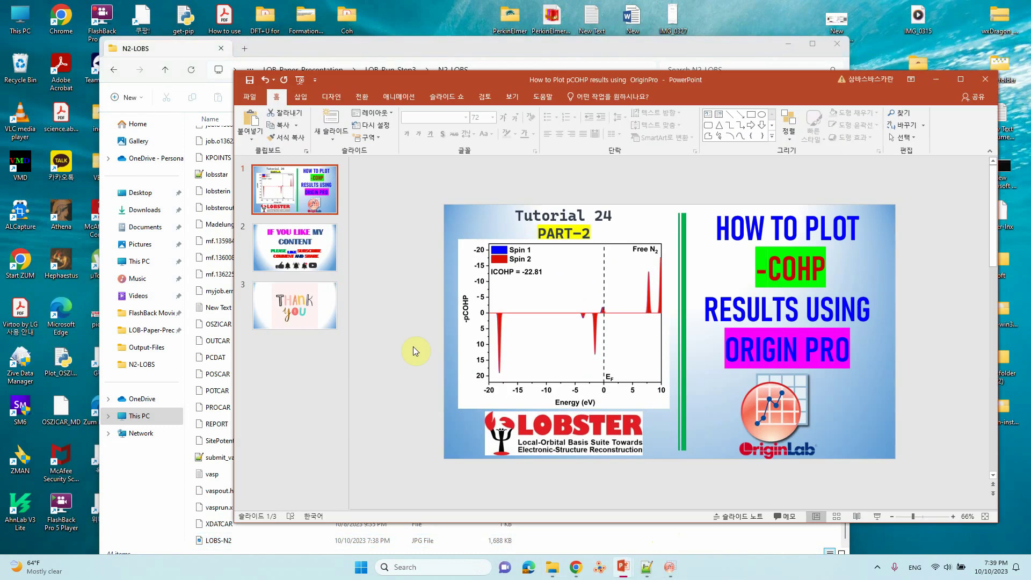
{"action": "left_click", "coordinate": [289, 273]}
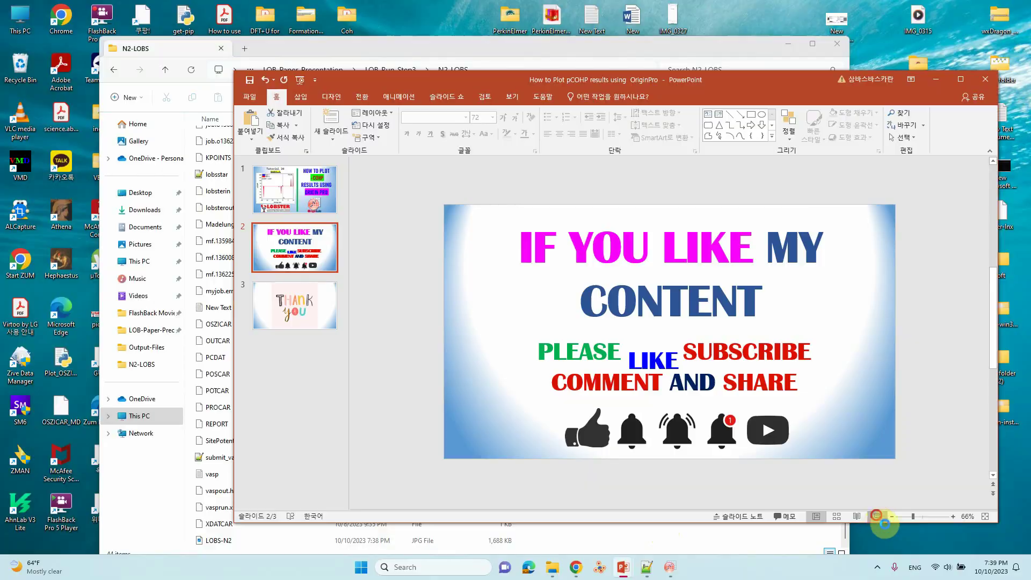
{"action": "left_click", "coordinate": [877, 515]}
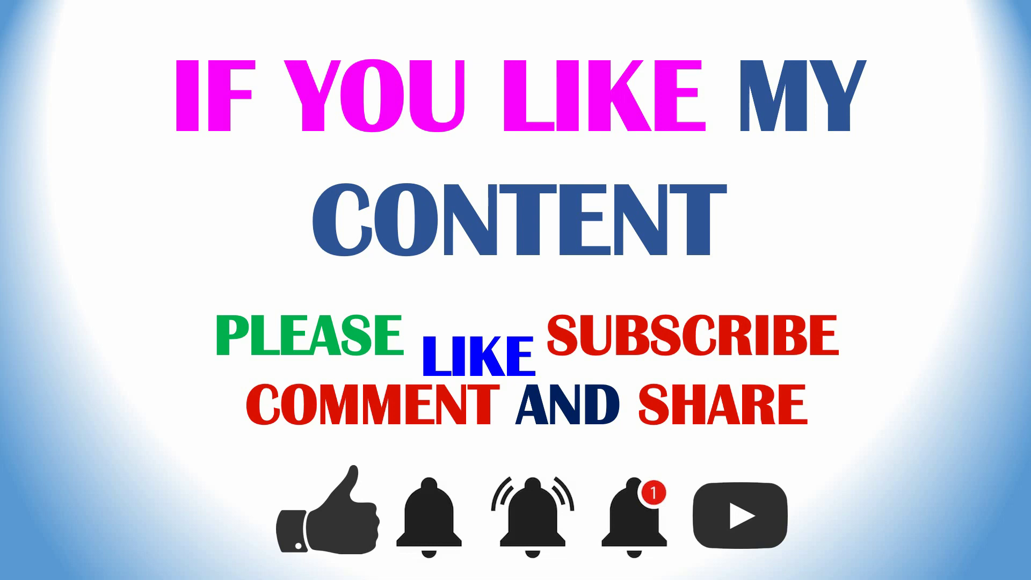
{"action": "key", "text": "Right"}
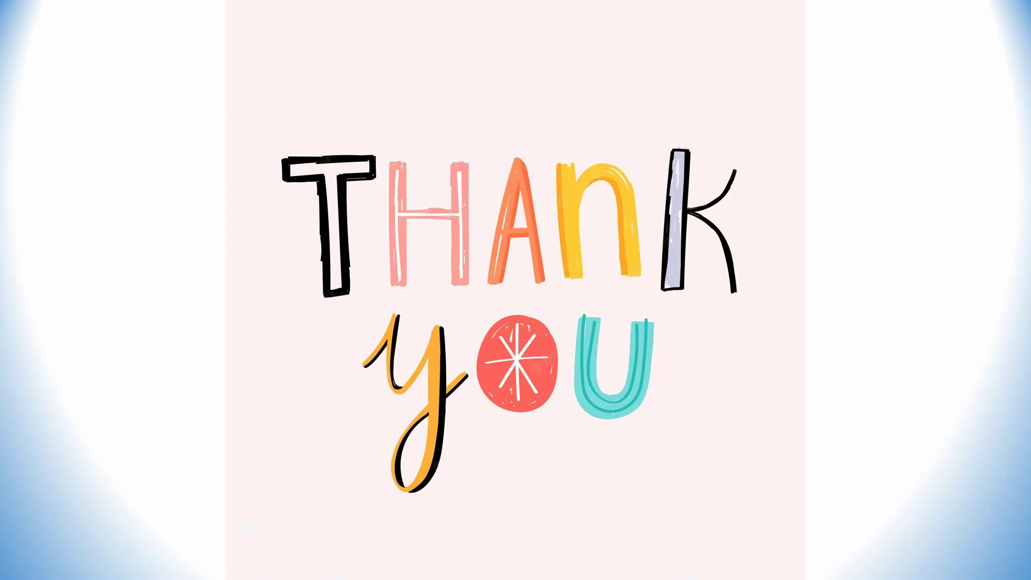